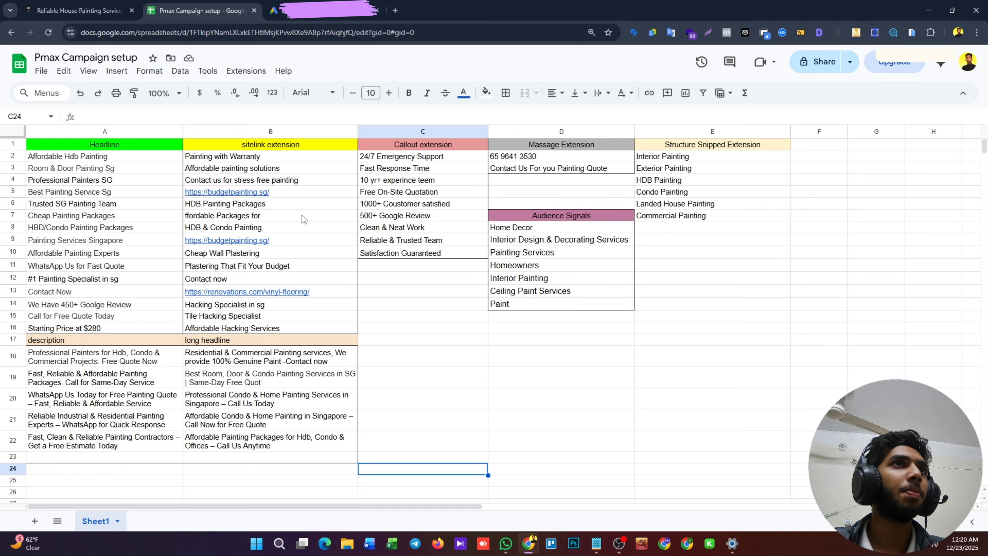
# Switch to Google Ads and start creating a new campaign with Leads as its objective.
pyautogui.hotkey('ctrl', 'Tab')
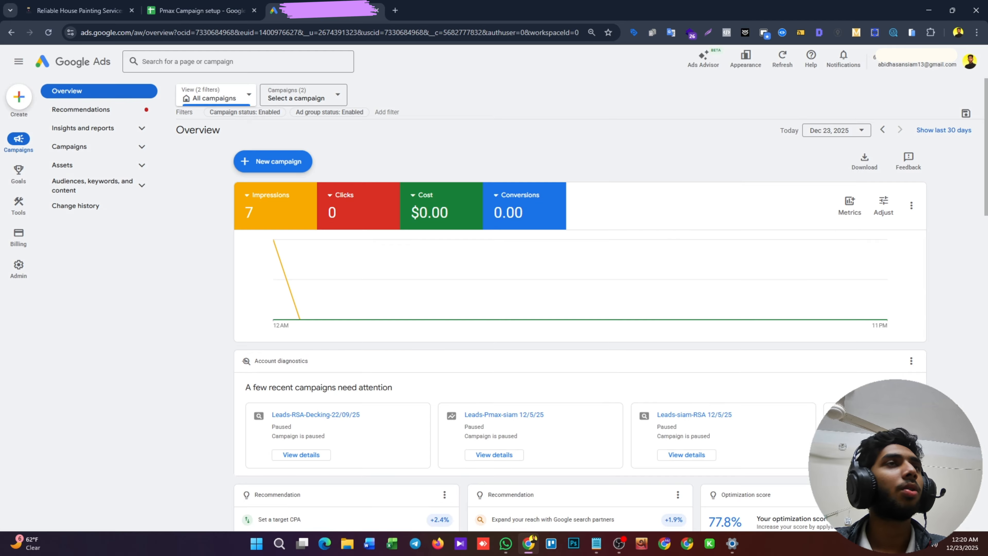
pyautogui.click(27, 100)
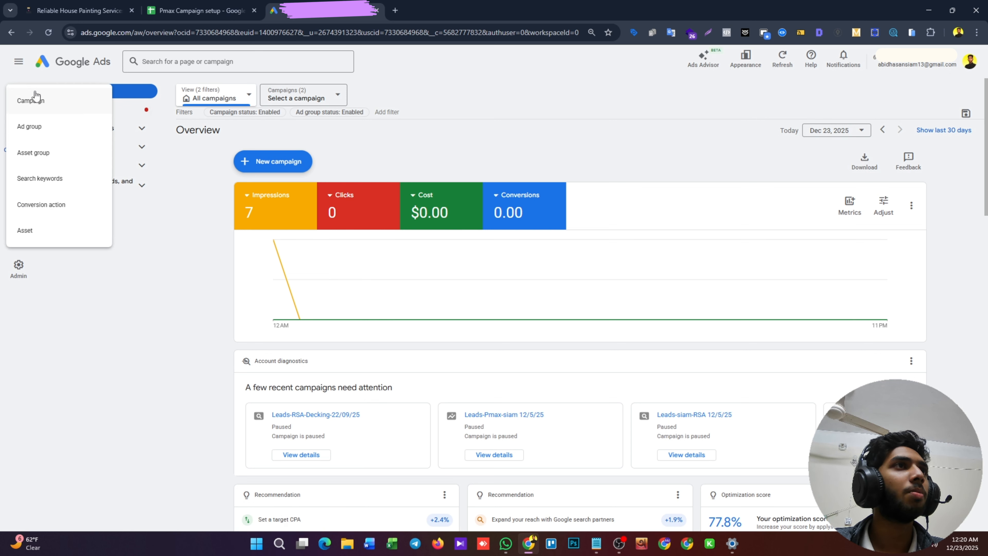
pyautogui.click(35, 111)
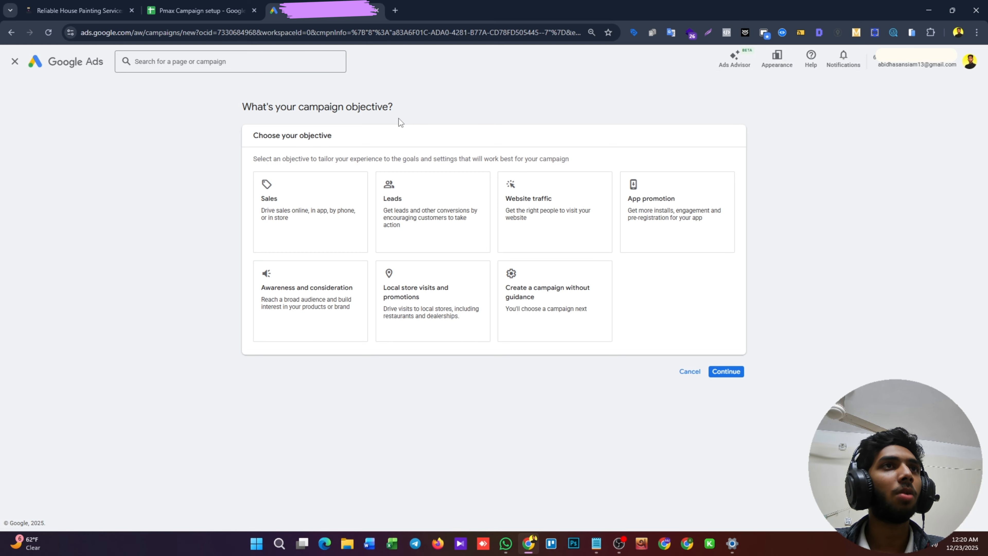
pyautogui.click(393, 206)
# Replace the "Leads from messages" conversion goal with "Phone call leads" and continue to the campaign type selection.
pyautogui.scroll(-2, 389, 205)
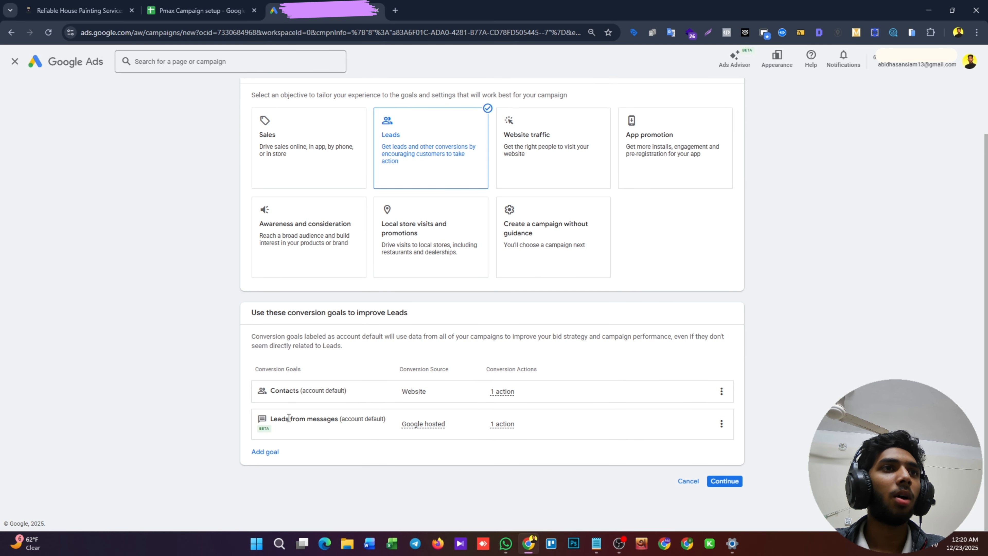
pyautogui.click(727, 429)
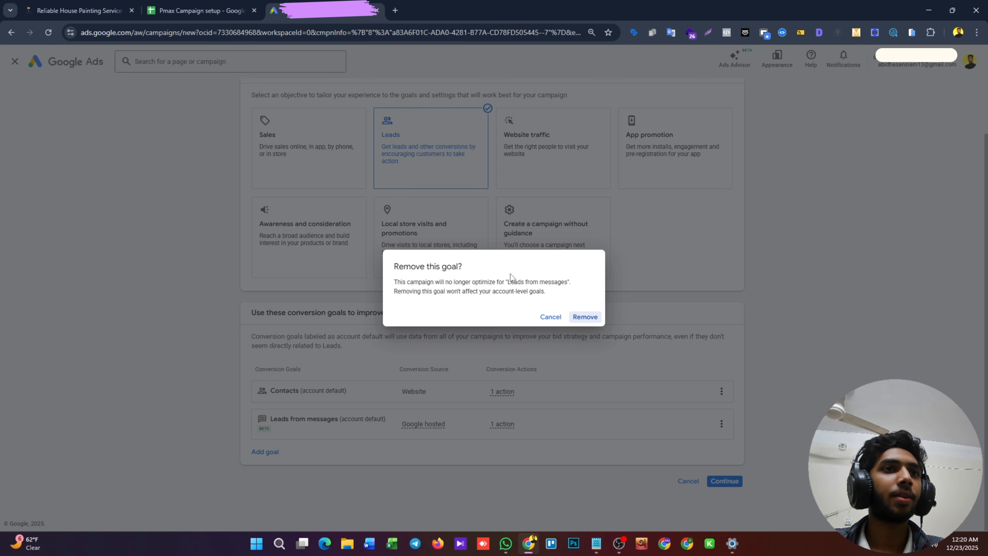
pyautogui.click(585, 317)
pyautogui.click(267, 450)
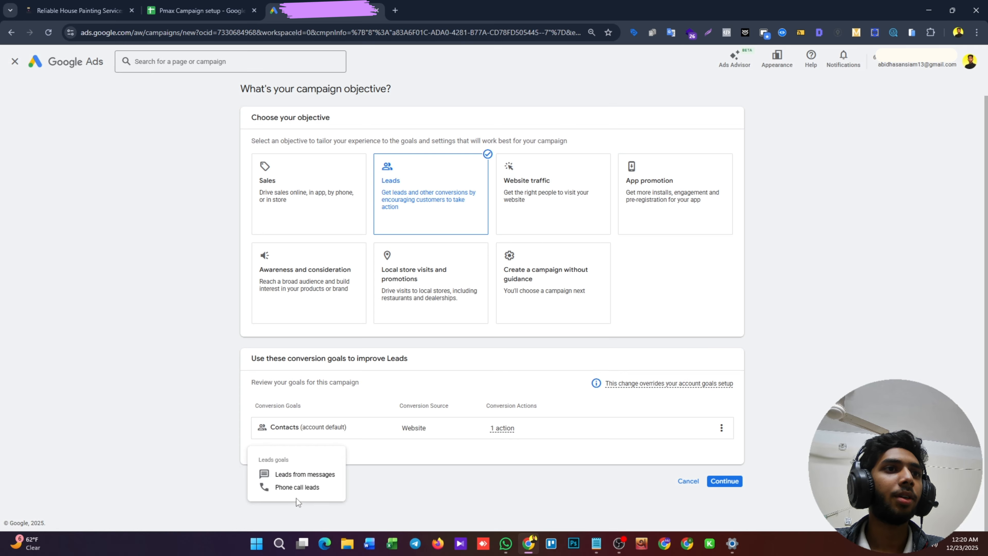
pyautogui.click(298, 487)
pyautogui.click(725, 511)
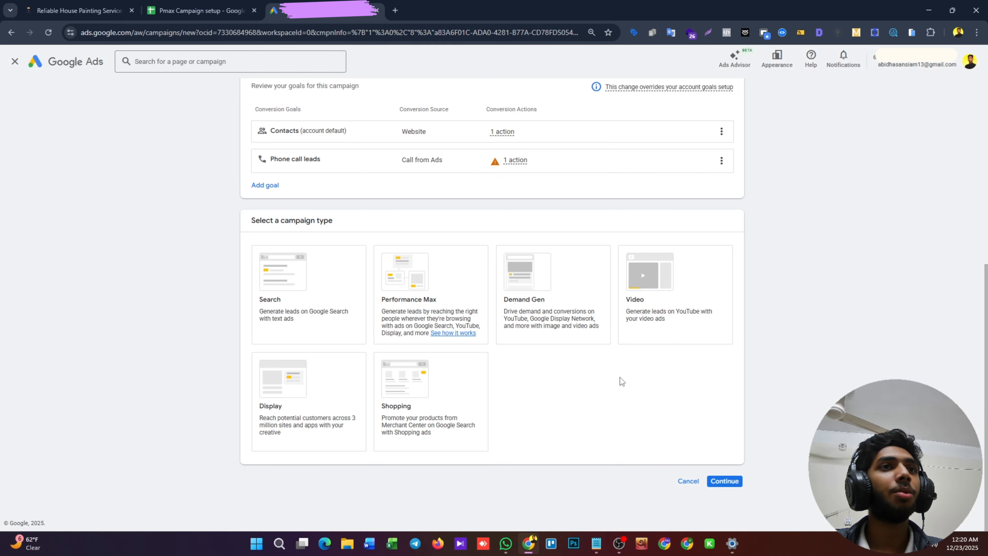
# Choose Performance Max as the campaign type, name the campaign "Pmax leads - 12/23/2025", and continue to the bidding settings.
pyautogui.click(451, 283)
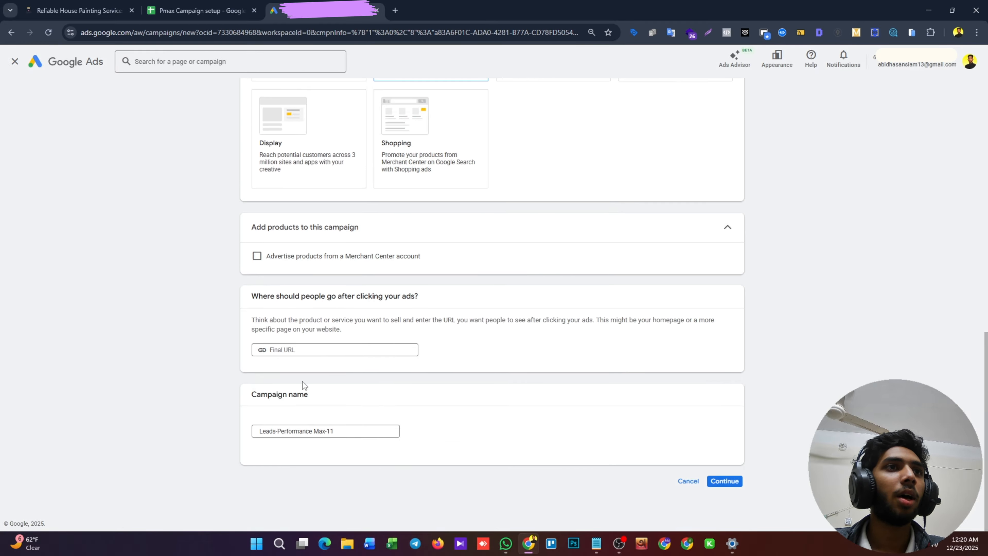
pyautogui.click(313, 431)
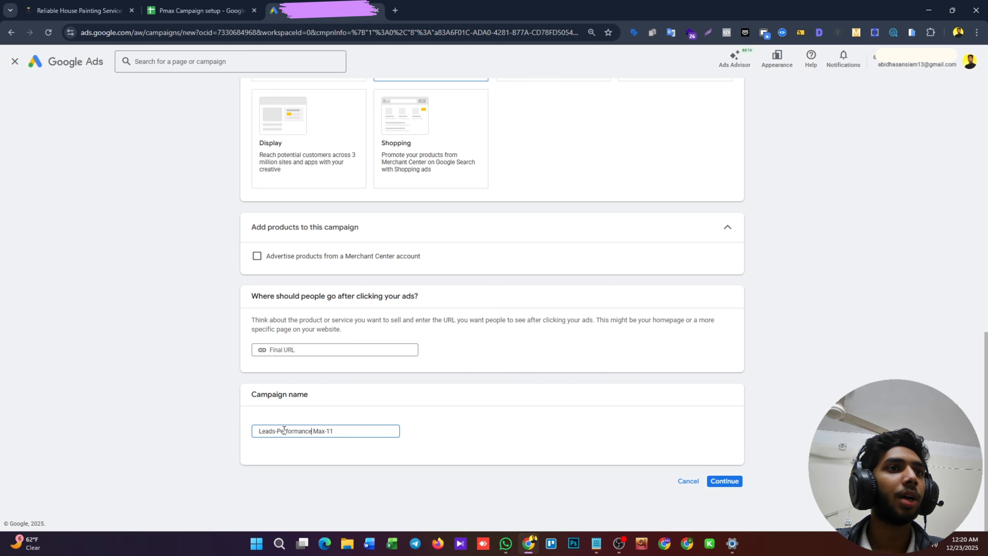
pyautogui.moveTo(341, 430); pyautogui.dragTo(262, 428)
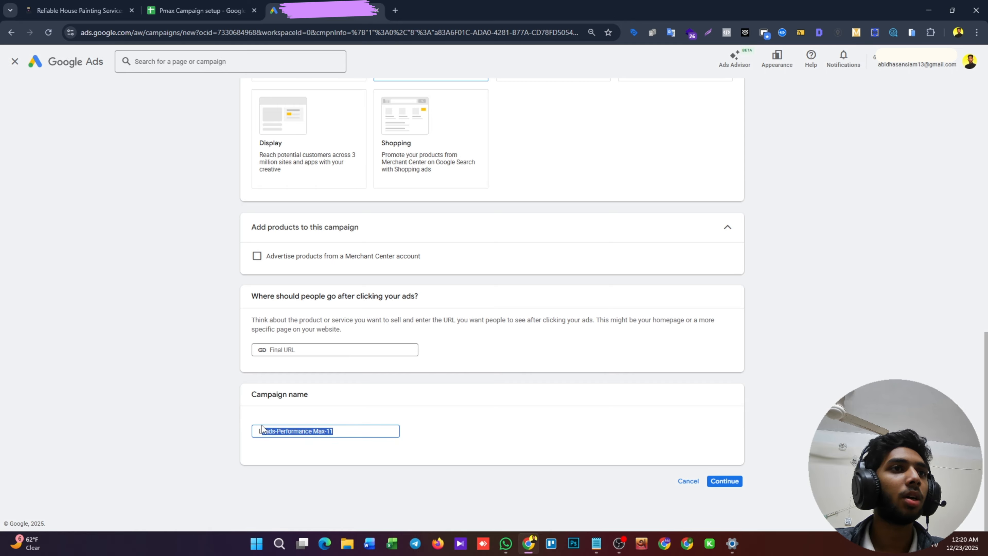
pyautogui.press('BackSpace')
pyautogui.press('BackSpace')
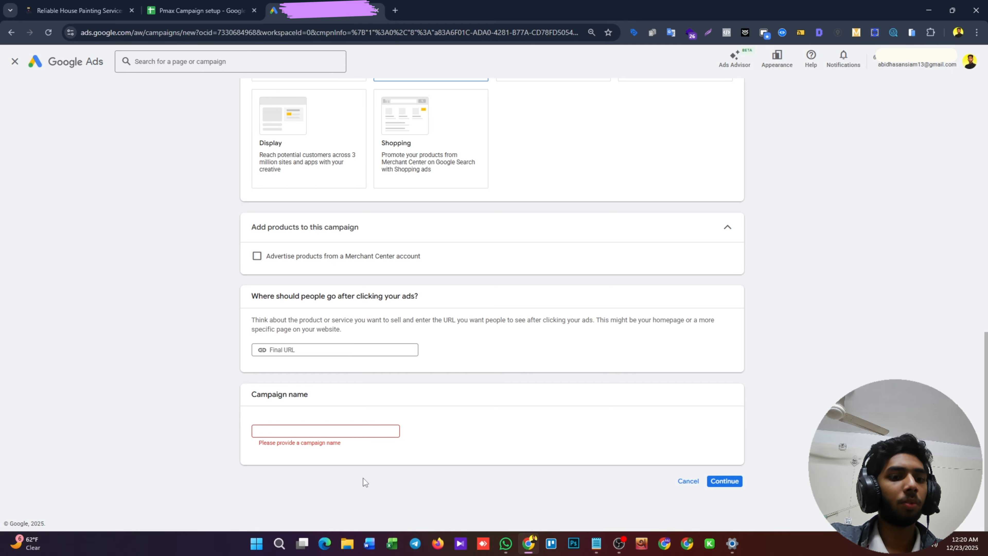
pyautogui.write('Pmax lea')
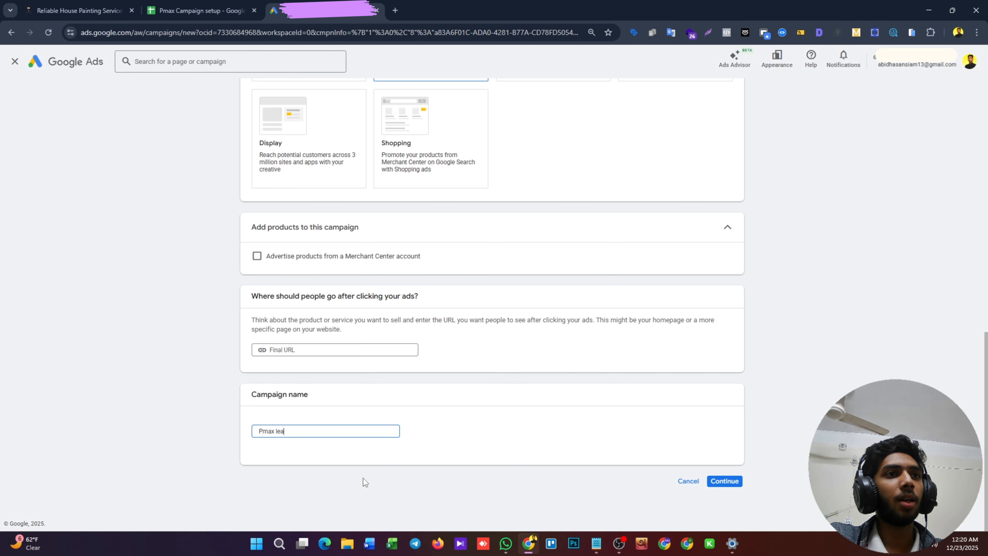
pyautogui.write('ds')
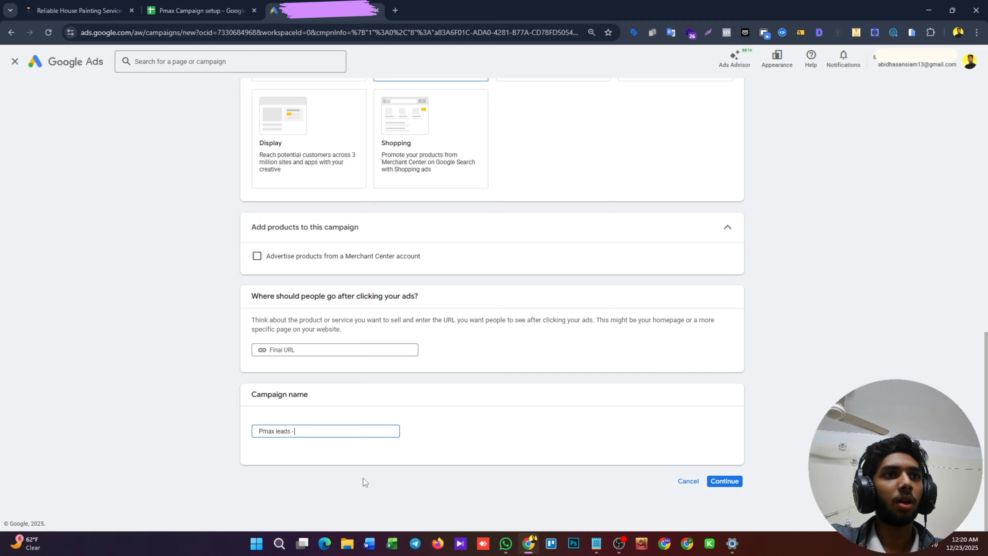
pyautogui.write(' - 12/23')
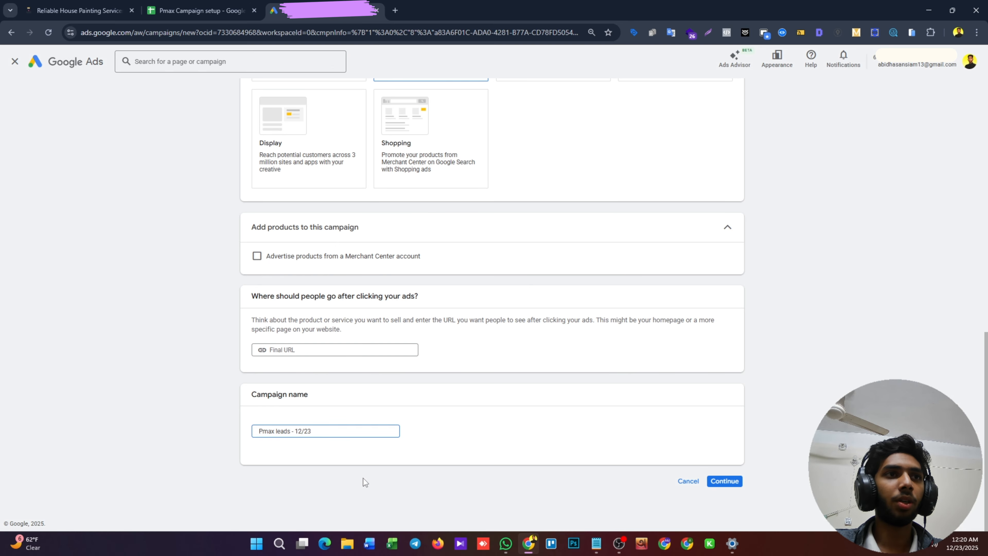
pyautogui.write('/2025')
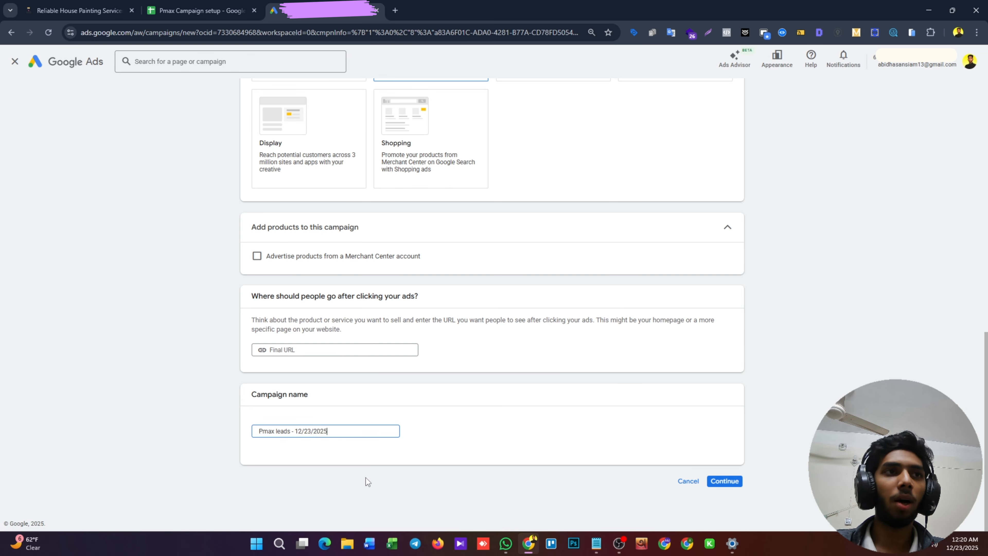
pyautogui.click(499, 442)
pyautogui.click(714, 480)
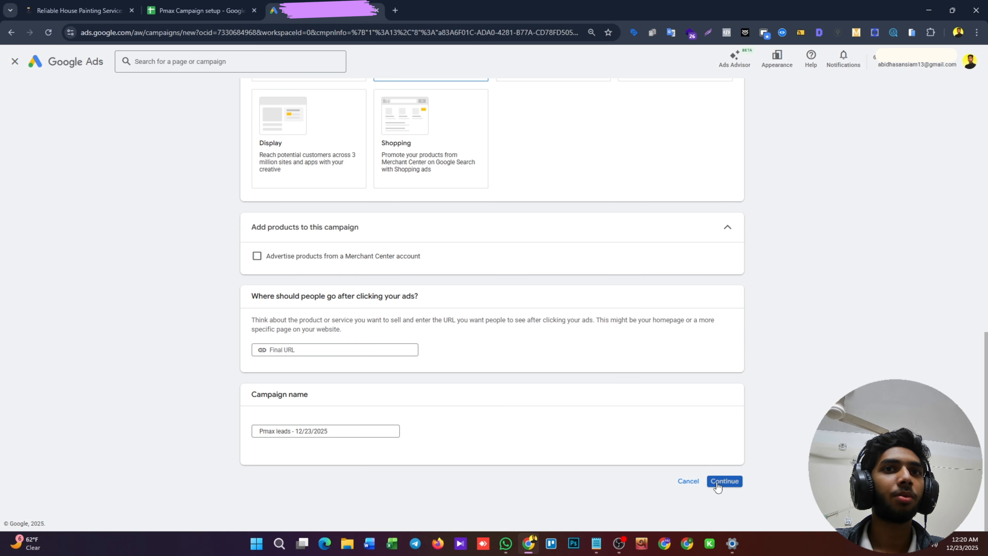
pyautogui.click(718, 484)
pyautogui.click(608, 389)
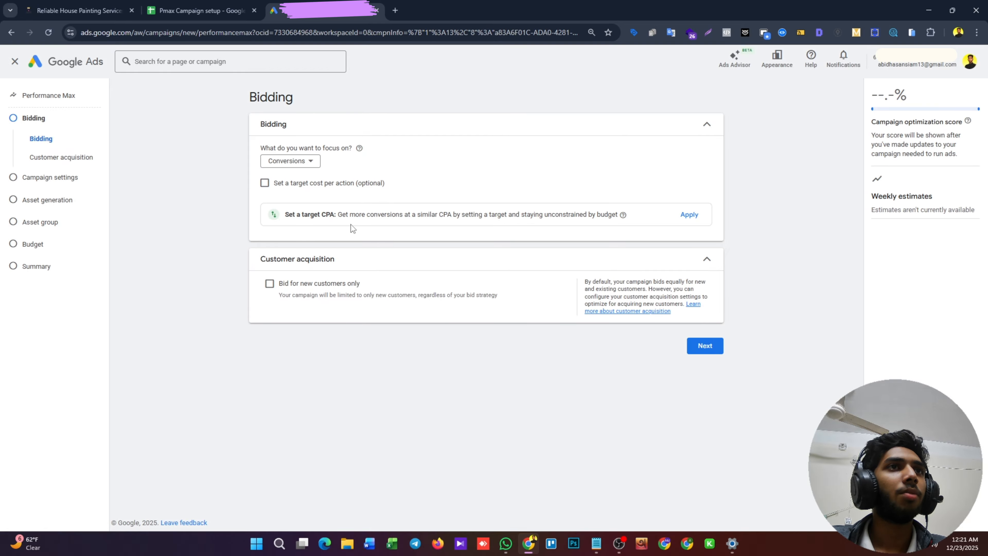
# Accept the default Conversions bidding, set the campaign location to Singapore, and skip the AI asset generation.
pyautogui.click(701, 348)
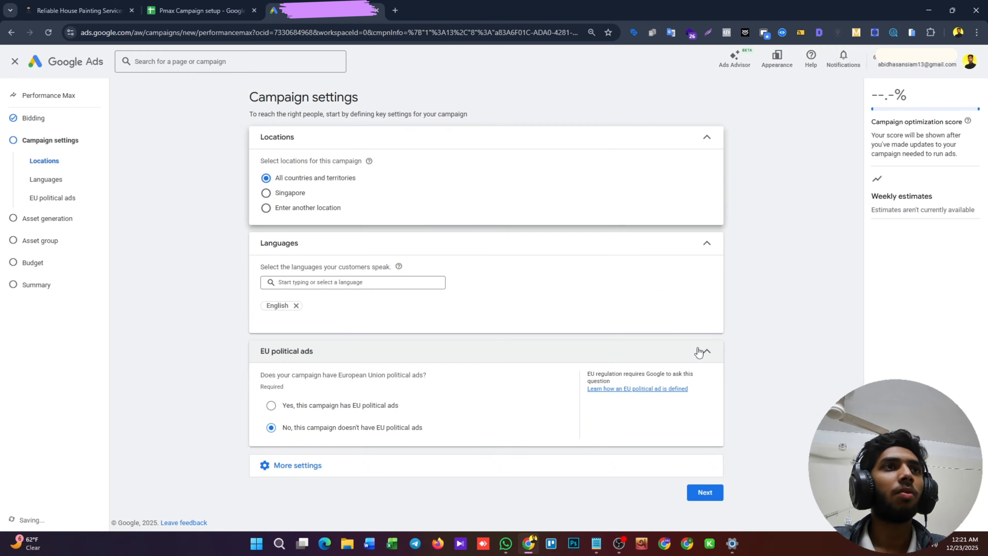
pyautogui.click(267, 194)
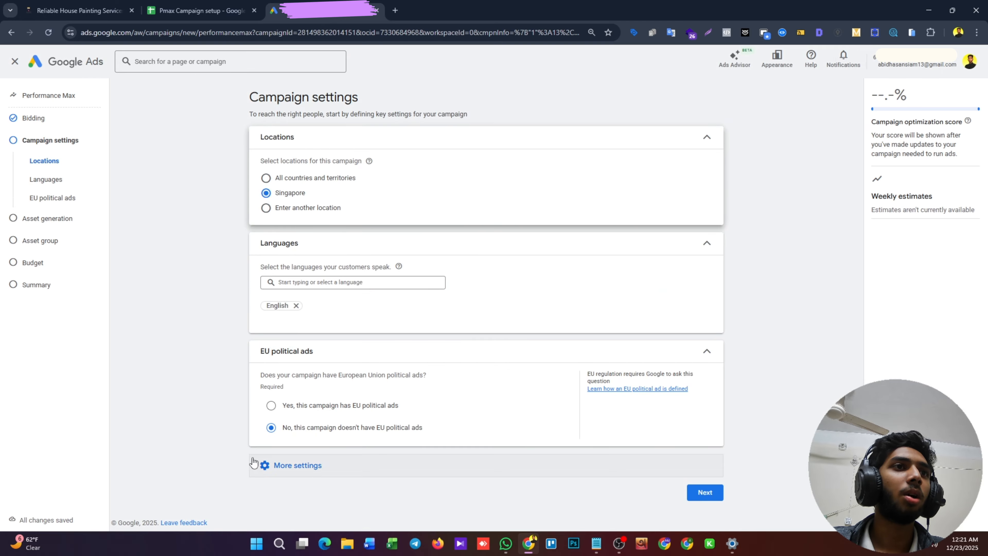
pyautogui.click(711, 493)
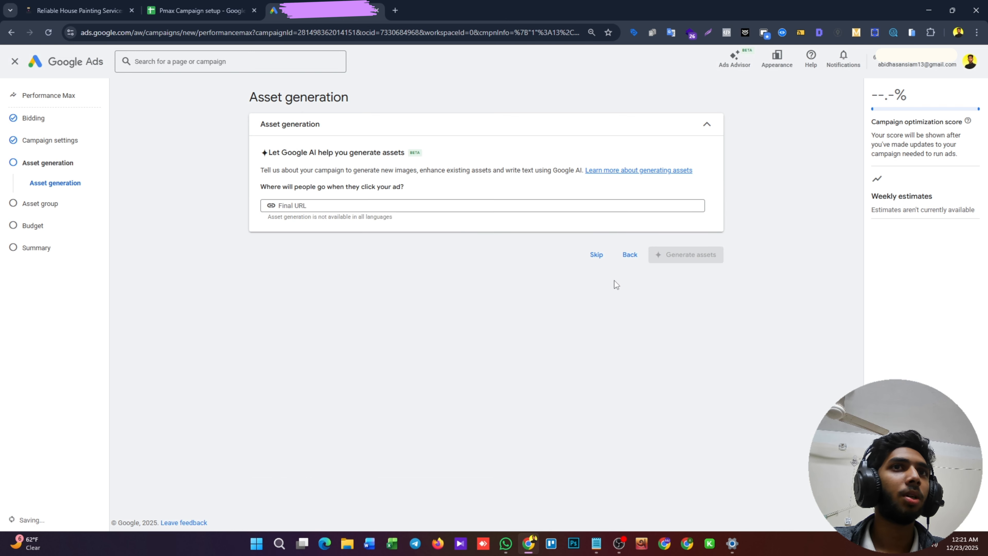
pyautogui.click(597, 256)
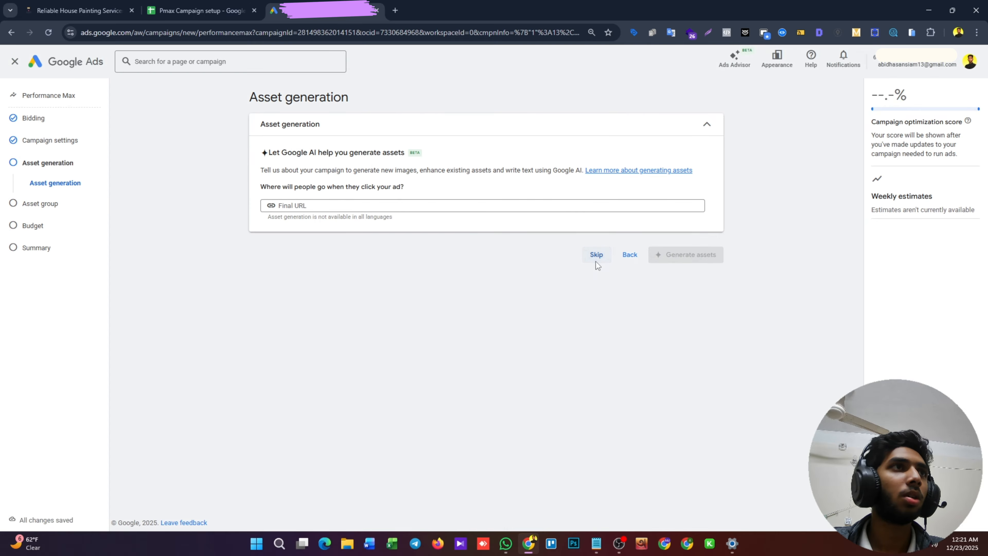
# Look over the asset group's sections and rename the asset group as "painting".
pyautogui.scroll(-15, 389, 337)
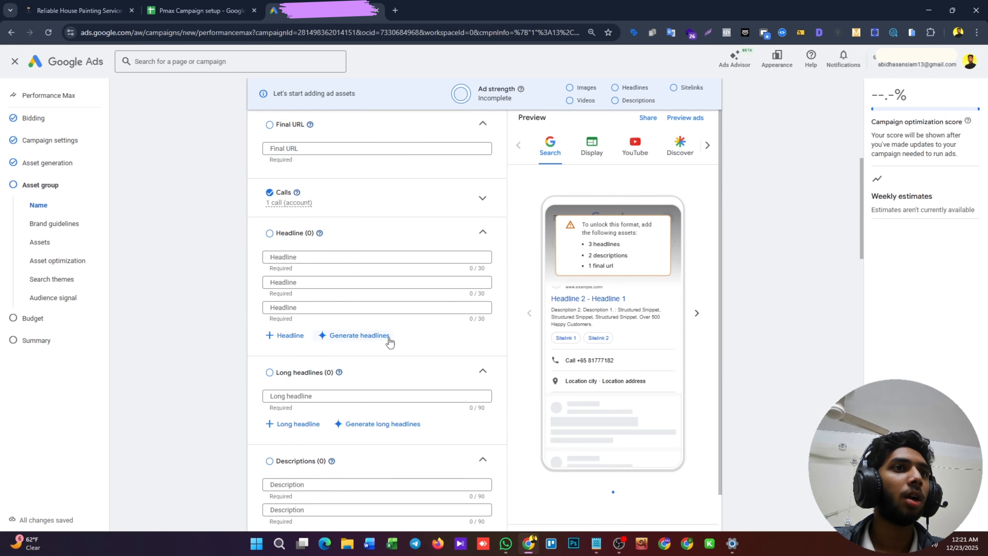
pyautogui.scroll(-10, 389, 338)
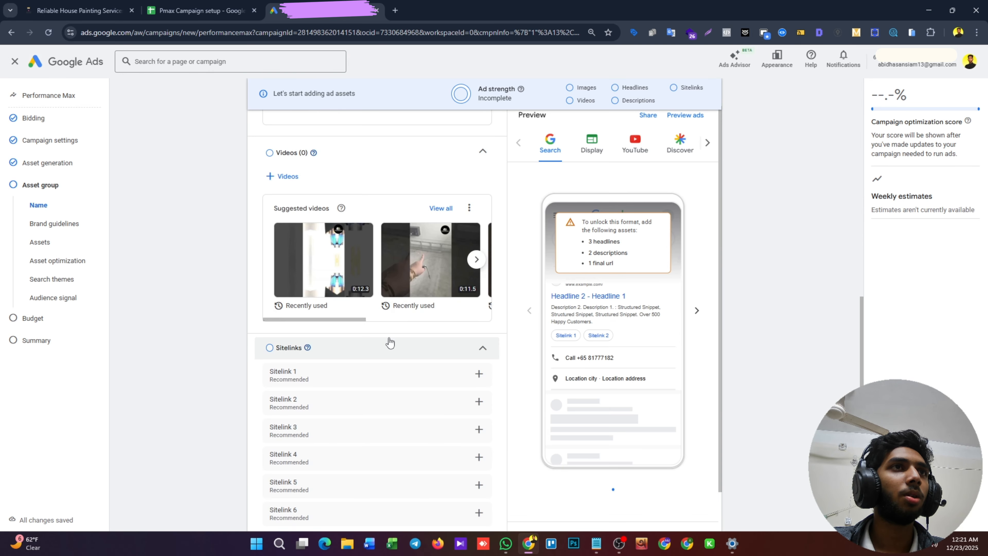
pyautogui.scroll(20, 401, 359)
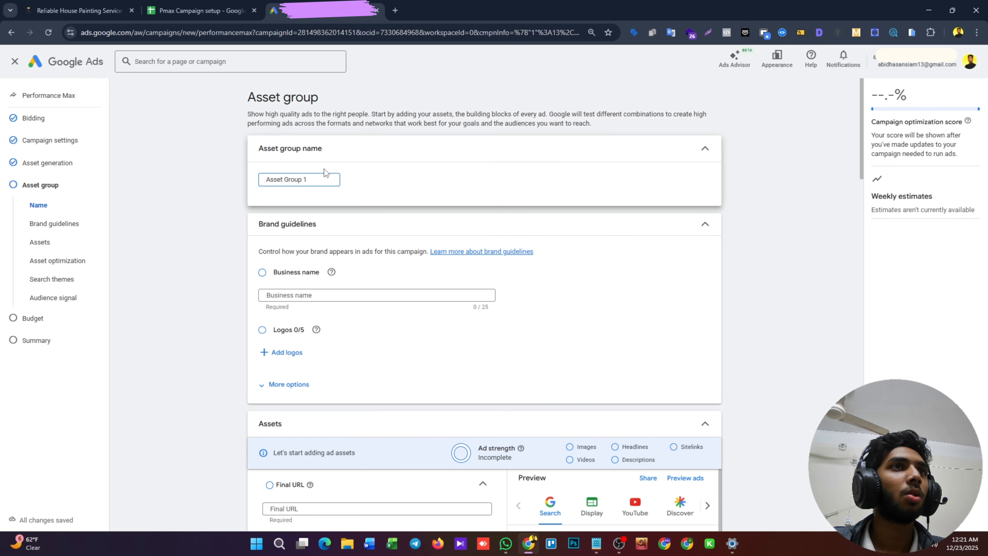
pyautogui.tripleClick(319, 177)
pyautogui.press('BackSpace')
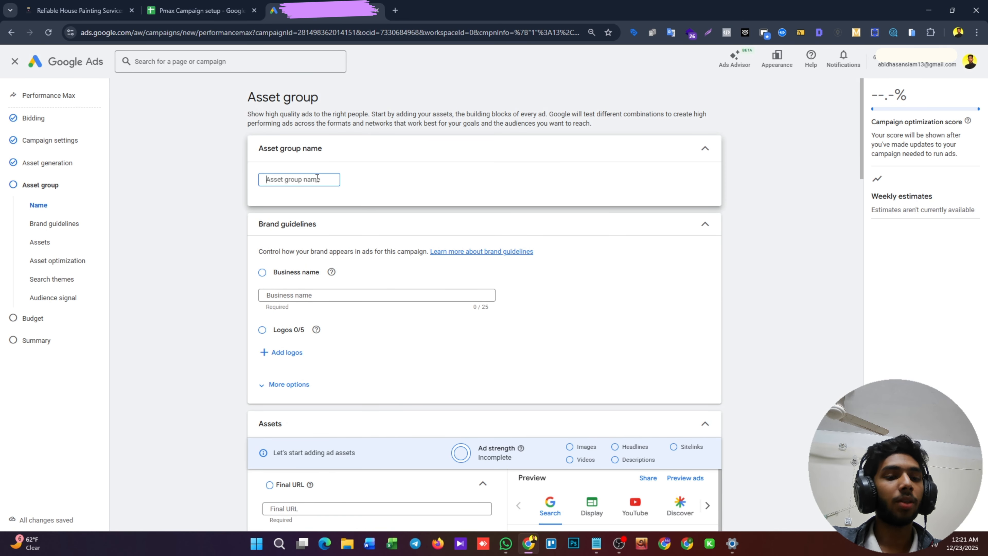
pyautogui.write('painting')
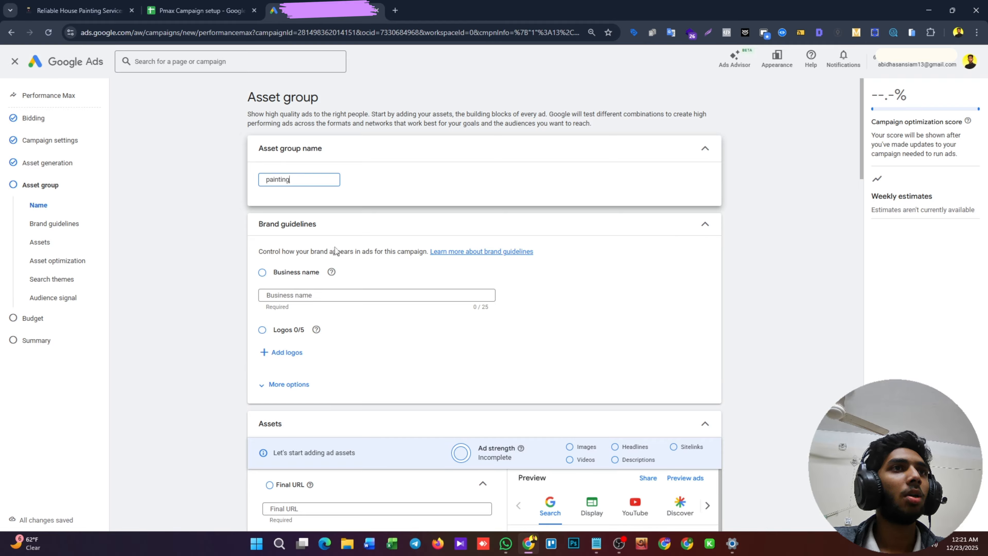
# Enter "budgetpaintingsg.com" as the business name in the brand guidelines.
pyautogui.click(330, 295)
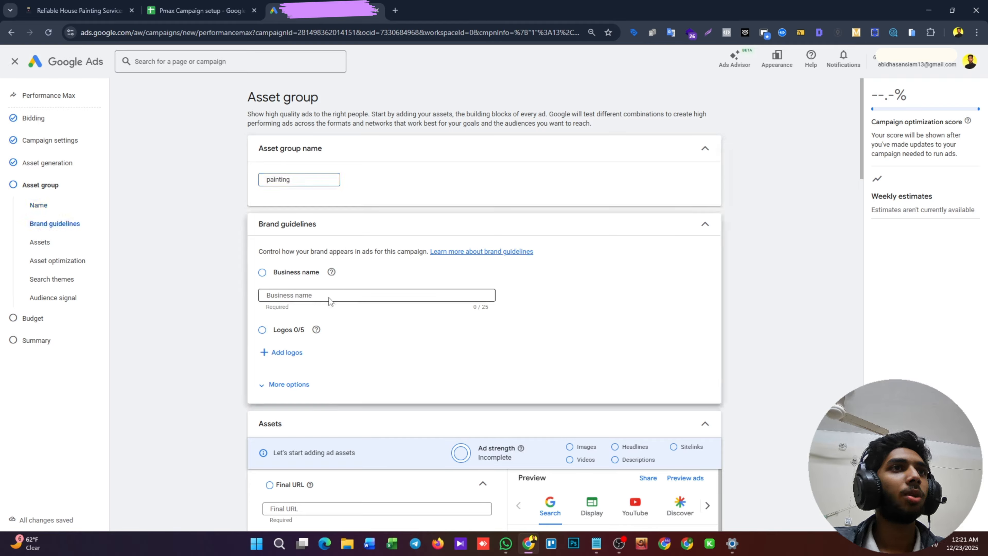
pyautogui.write('budget')
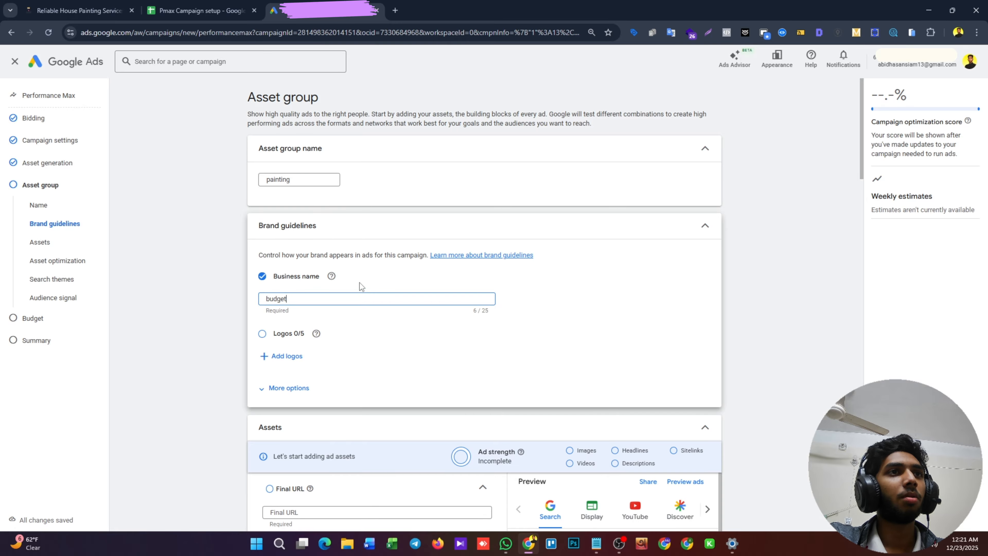
pyautogui.write('painting')
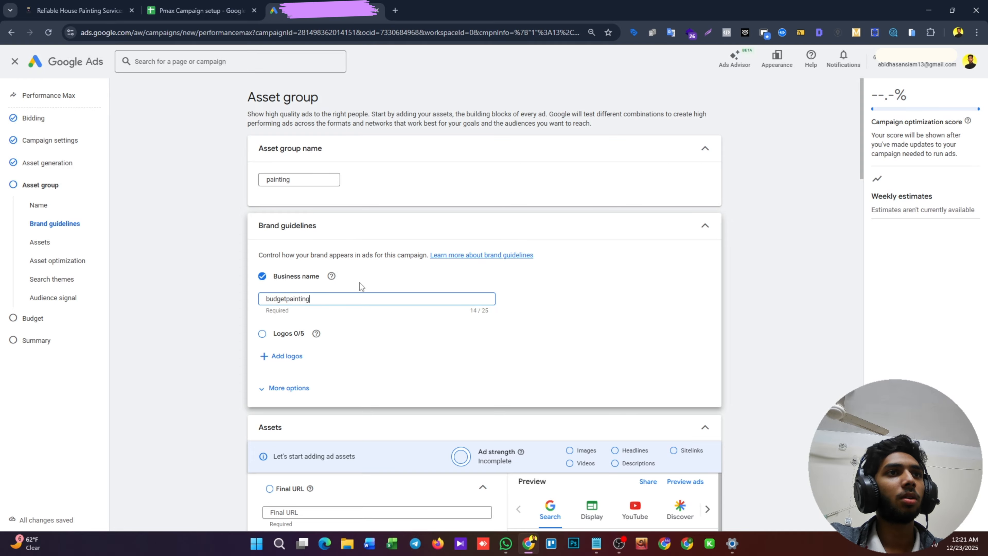
pyautogui.write('sg.com')
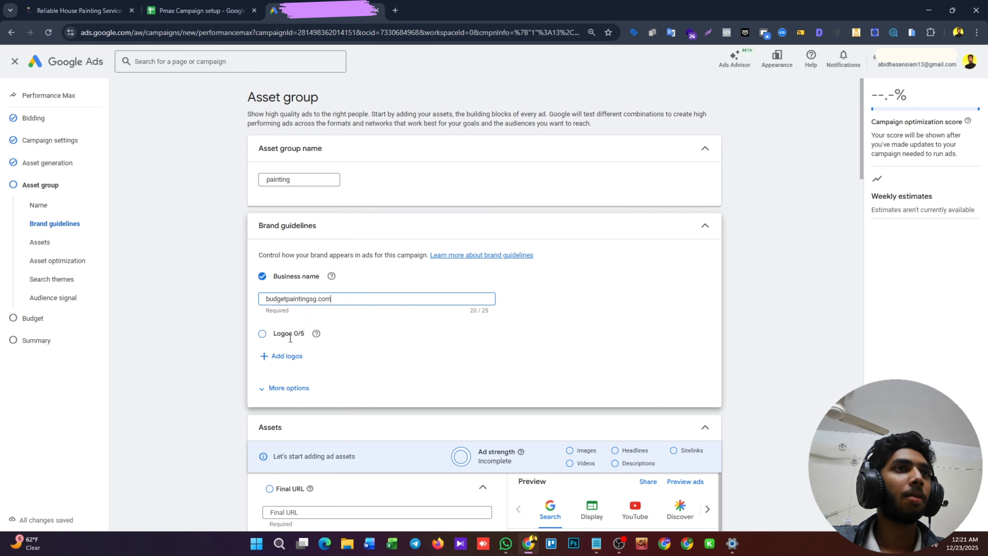
pyautogui.click(287, 356)
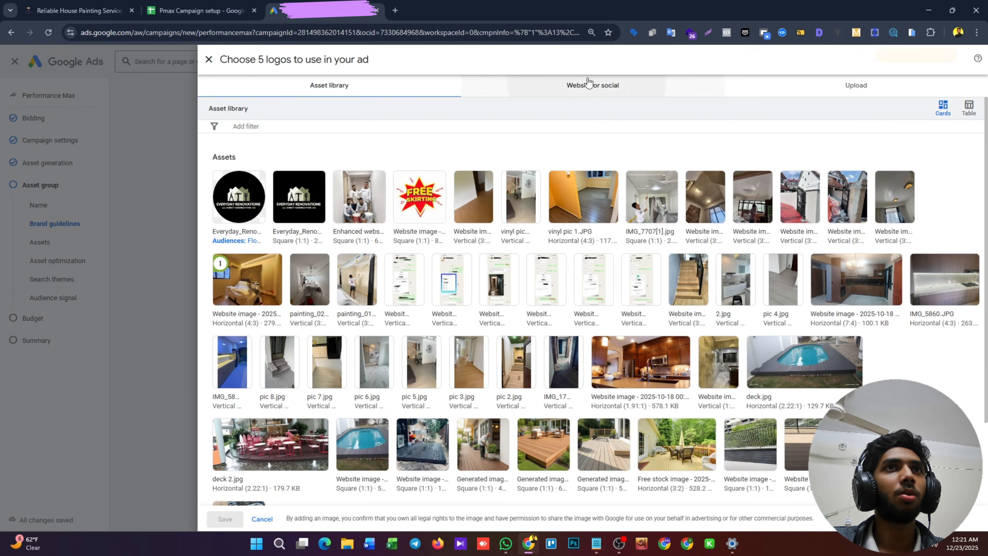
pyautogui.click(582, 84)
pyautogui.click(112, 9)
pyautogui.click(188, 35)
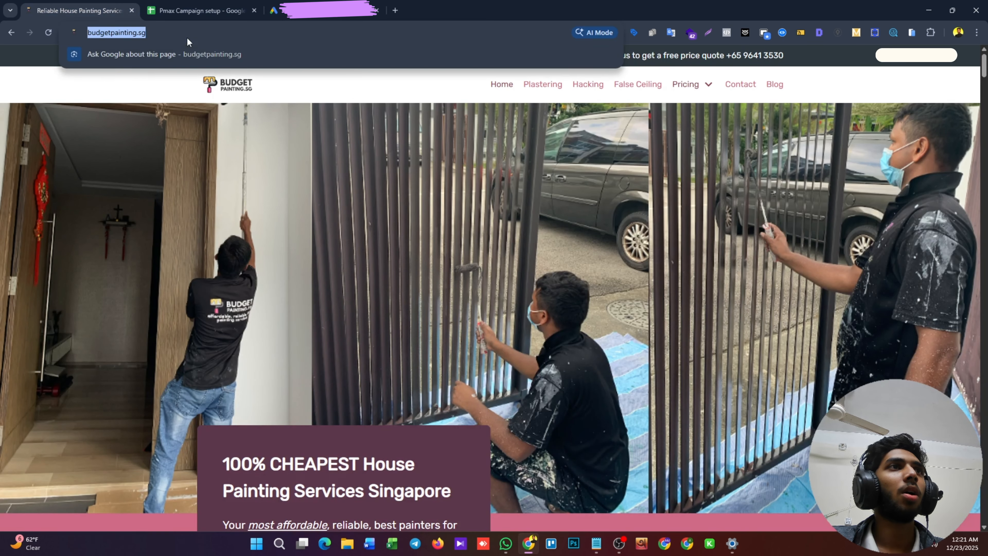
pyautogui.hotkey('ctrl', 'c')
pyautogui.click(275, 10)
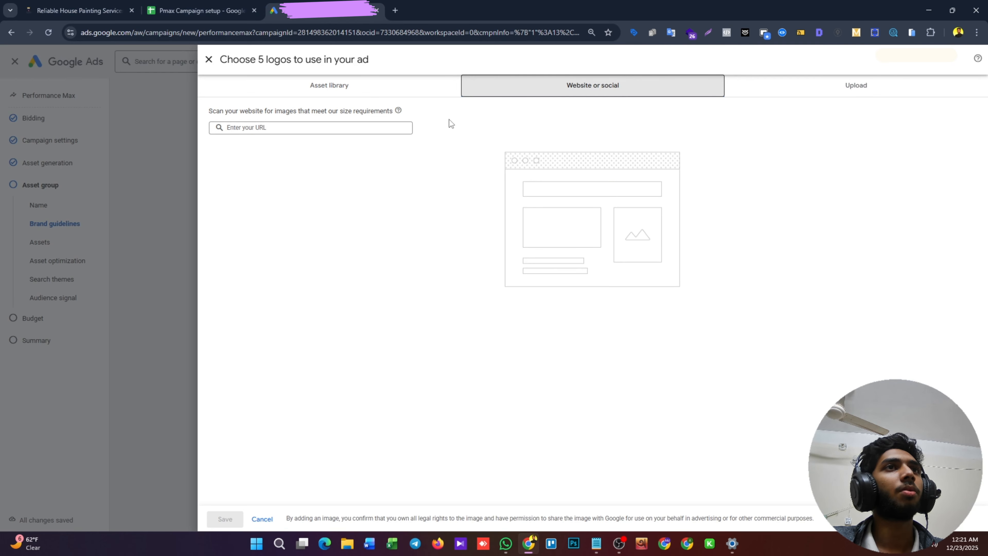
pyautogui.click(353, 129)
pyautogui.hotkey('ctrl', 'v')
pyautogui.press('Return')
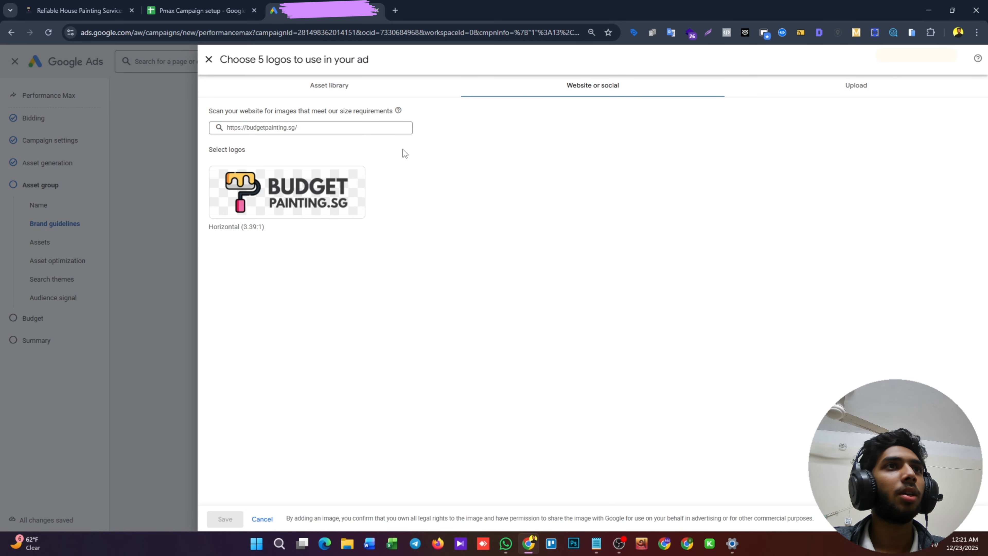
# Select the Budget Painting logo, frame the 1:1 crop on the paint roller, keep the 4:1 crop, and save both ratios.
pyautogui.click(282, 188)
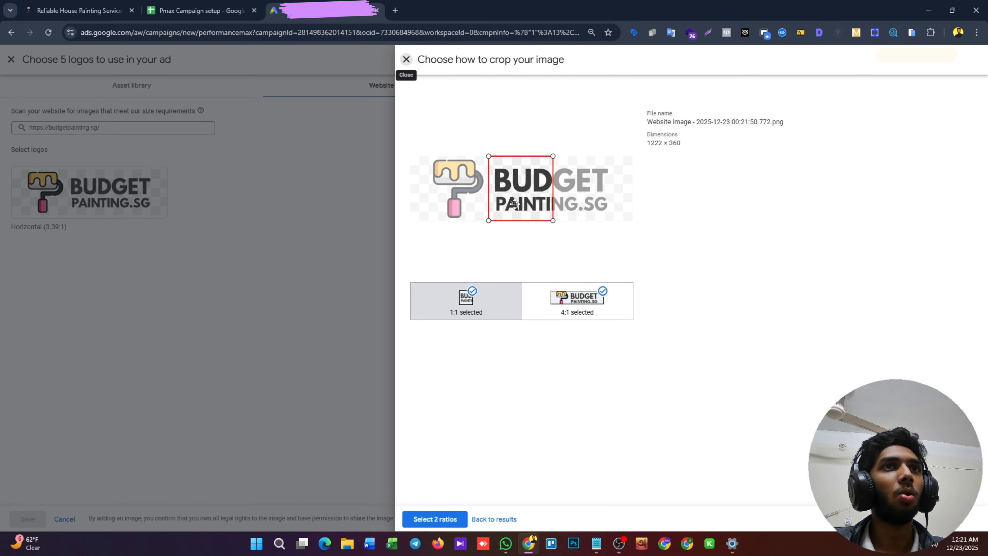
pyautogui.moveTo(507, 202)
pyautogui.mouseDown()
pyautogui.moveTo(430, 202)
pyautogui.moveTo(443, 202)
pyautogui.mouseUp()
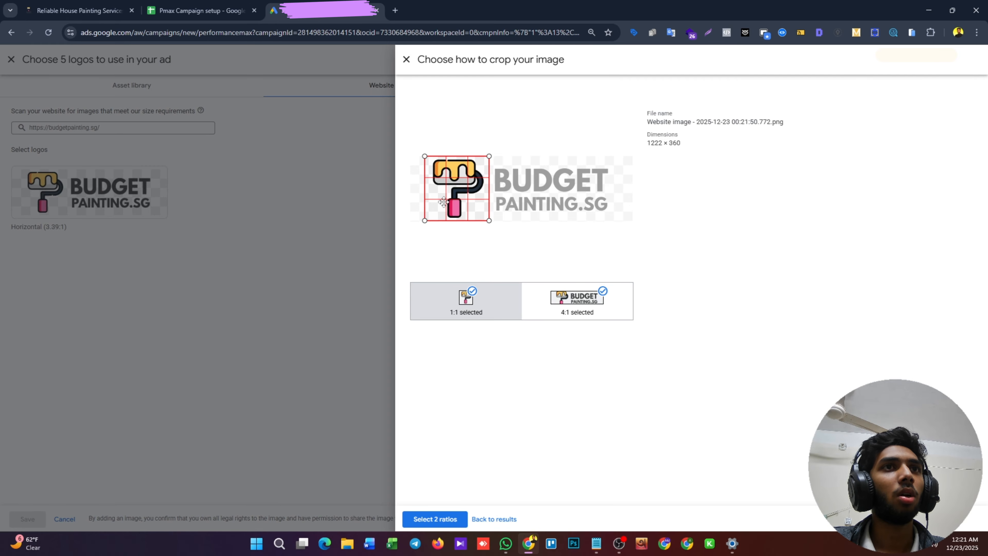
pyautogui.click(565, 317)
pyautogui.moveTo(557, 203); pyautogui.dragTo(557, 201)
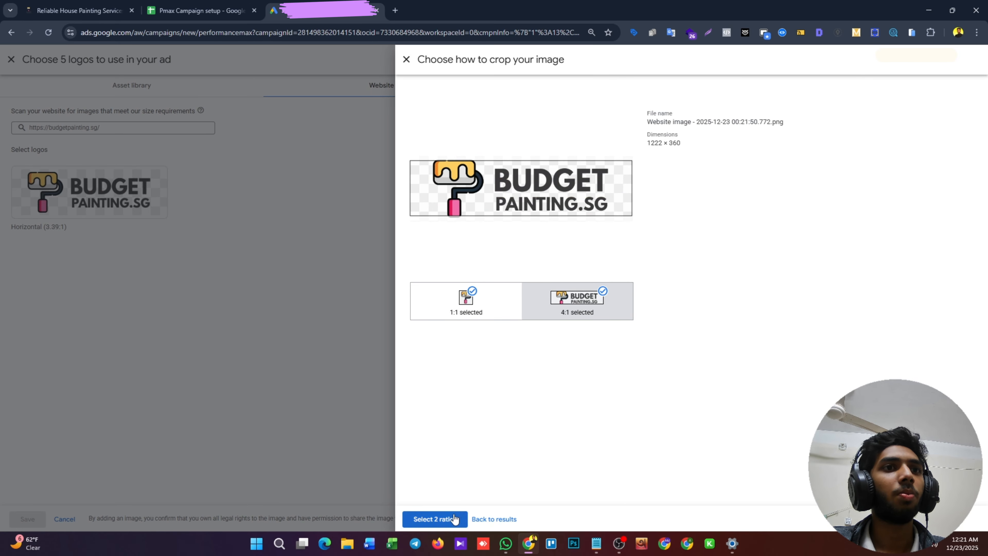
pyautogui.click(447, 520)
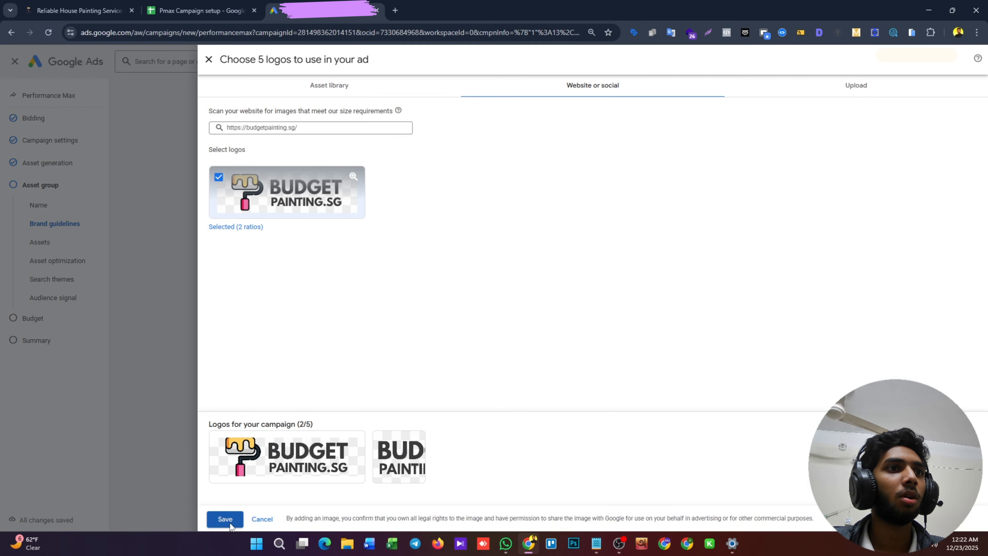
pyautogui.click(230, 522)
# Add empty headline fields to the asset group until there are 14.
pyautogui.scroll(-10, 422, 387)
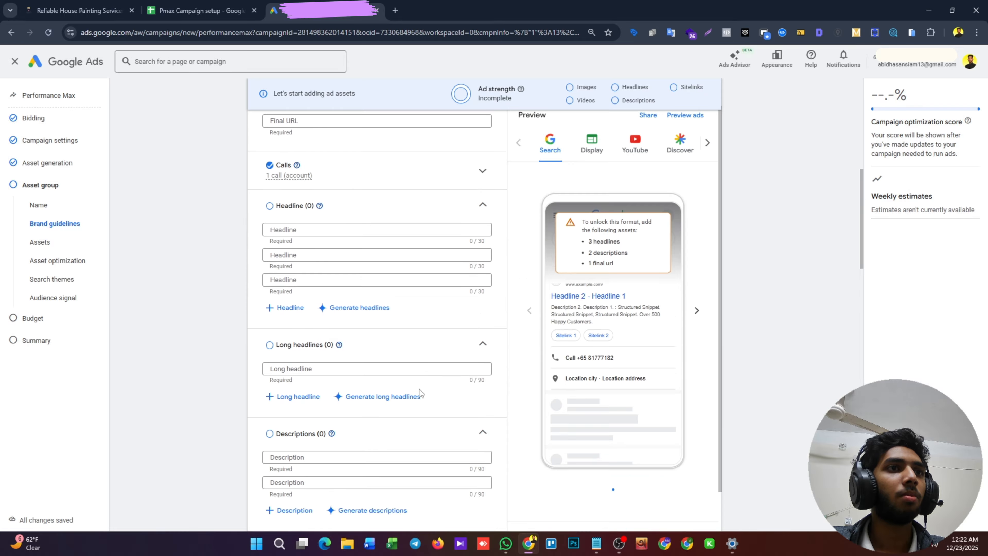
pyautogui.click(296, 312)
pyautogui.click(289, 338)
pyautogui.scroll(-2, 289, 321)
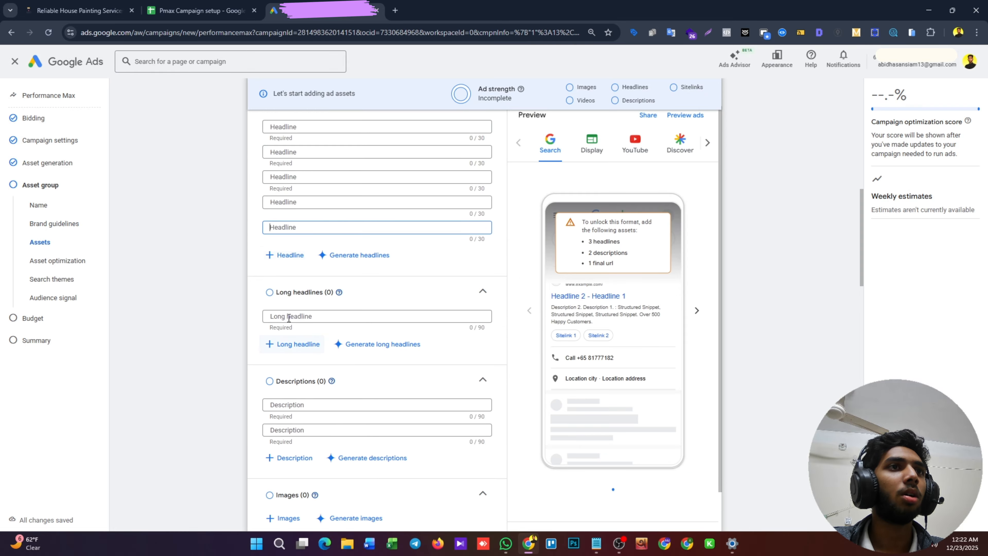
pyautogui.click(286, 260)
pyautogui.click(290, 289)
pyautogui.click(292, 309)
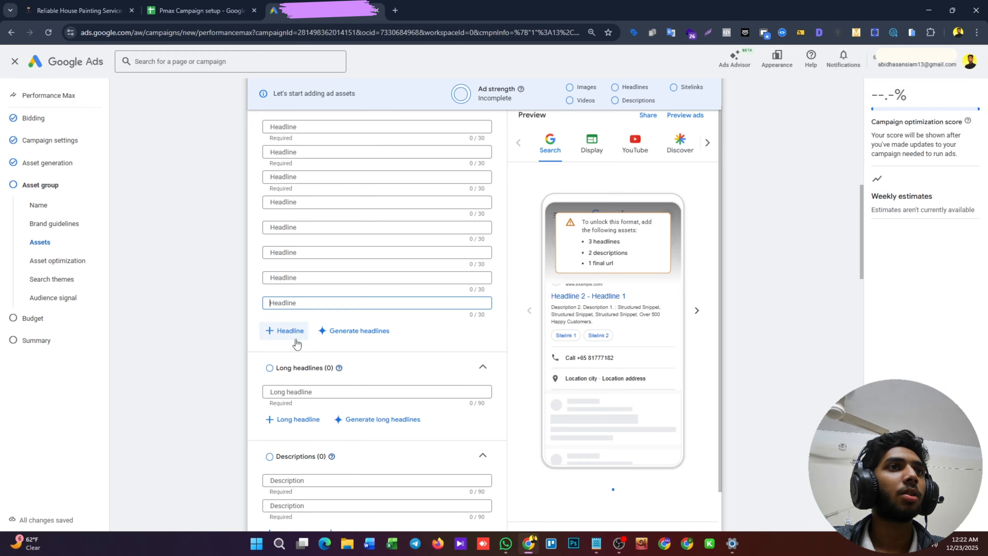
pyautogui.click(292, 335)
pyautogui.scroll(-1, 291, 326)
pyautogui.click(289, 306)
pyautogui.click(288, 327)
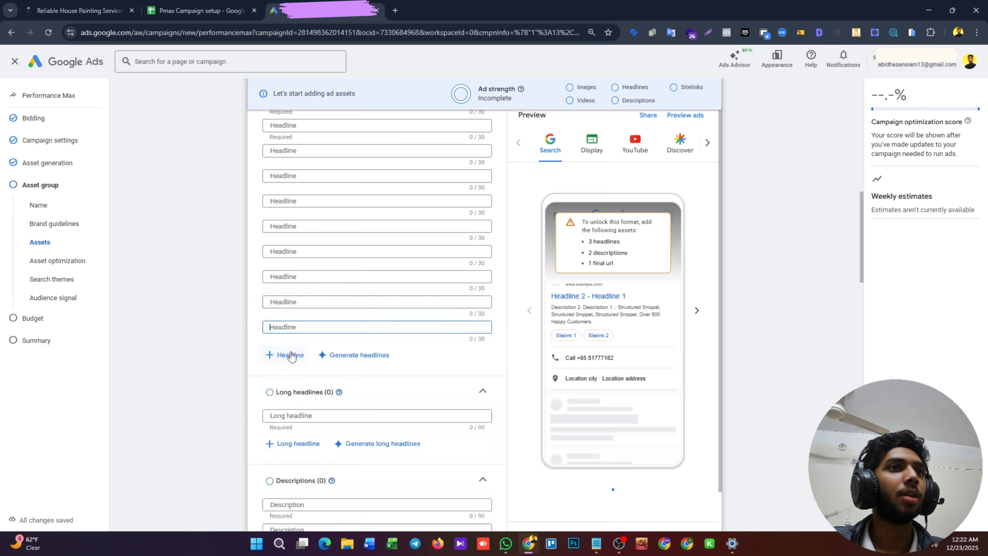
pyautogui.scroll(-2, 290, 352)
pyautogui.click(296, 275)
pyautogui.click(293, 310)
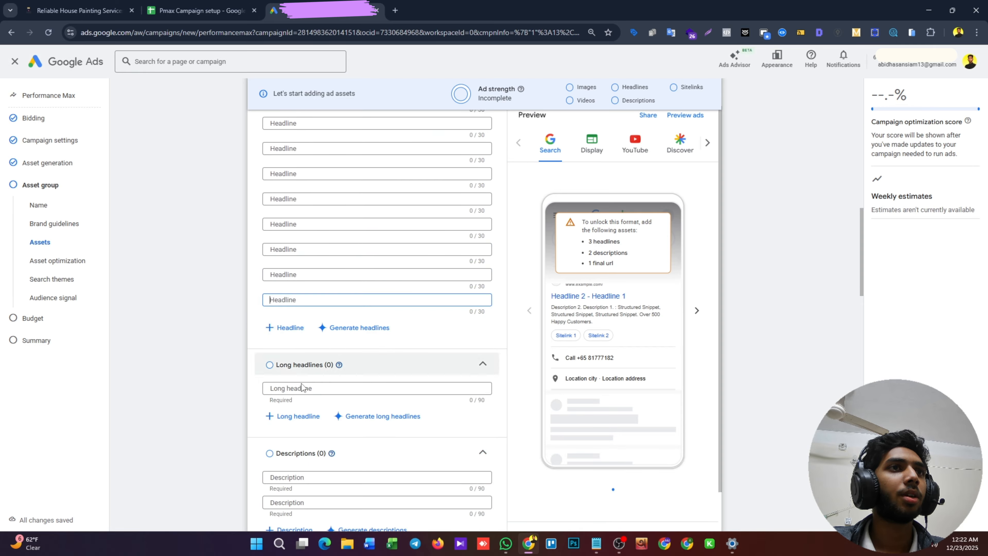
# Add four more long headline fields so the asset group has five.
pyautogui.click(291, 416)
pyautogui.scroll(-3, 296, 407)
pyautogui.click(294, 287)
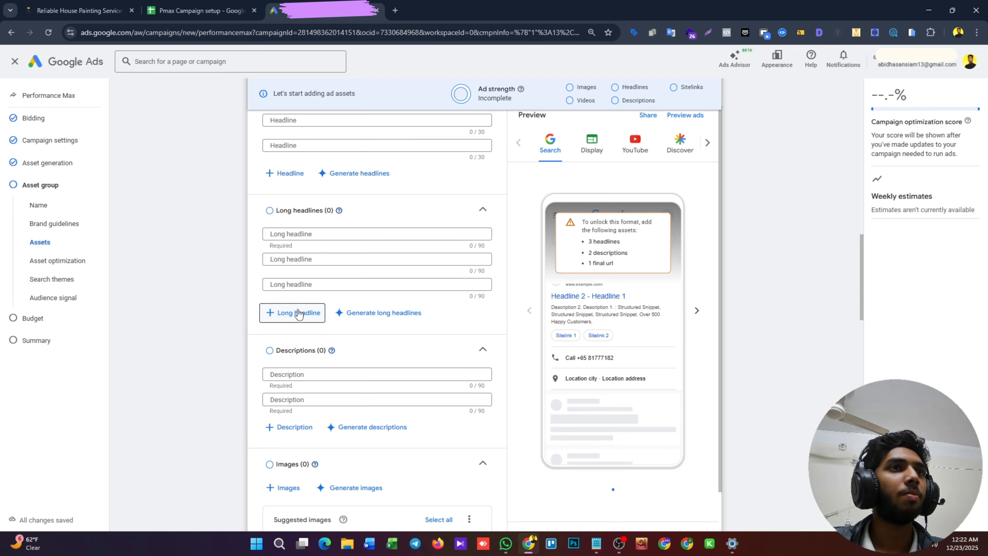
pyautogui.click(294, 312)
pyautogui.click(294, 338)
# Add three more description fields so the asset group has five.
pyautogui.scroll(-1, 300, 352)
pyautogui.click(286, 422)
pyautogui.scroll(-4, 286, 296)
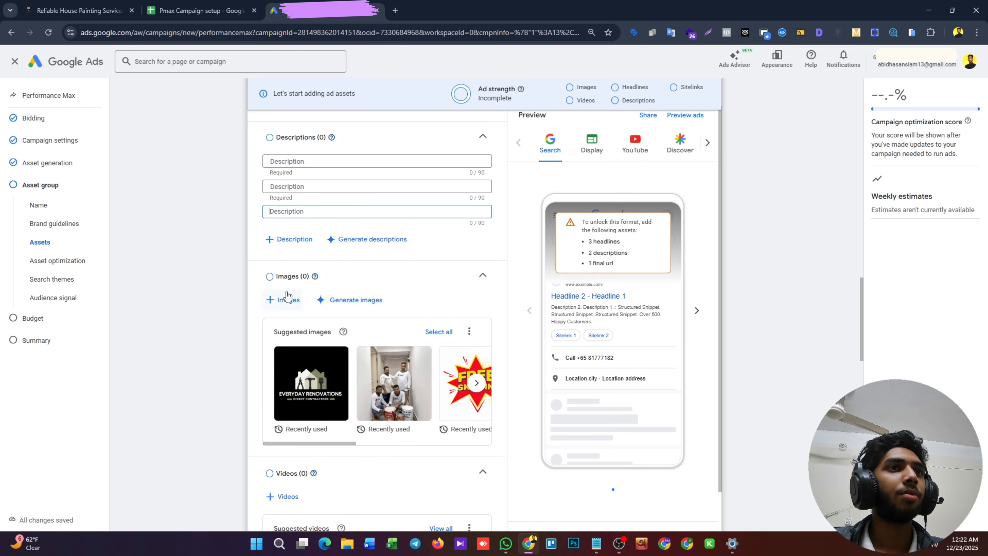
pyautogui.click(282, 238)
pyautogui.click(291, 265)
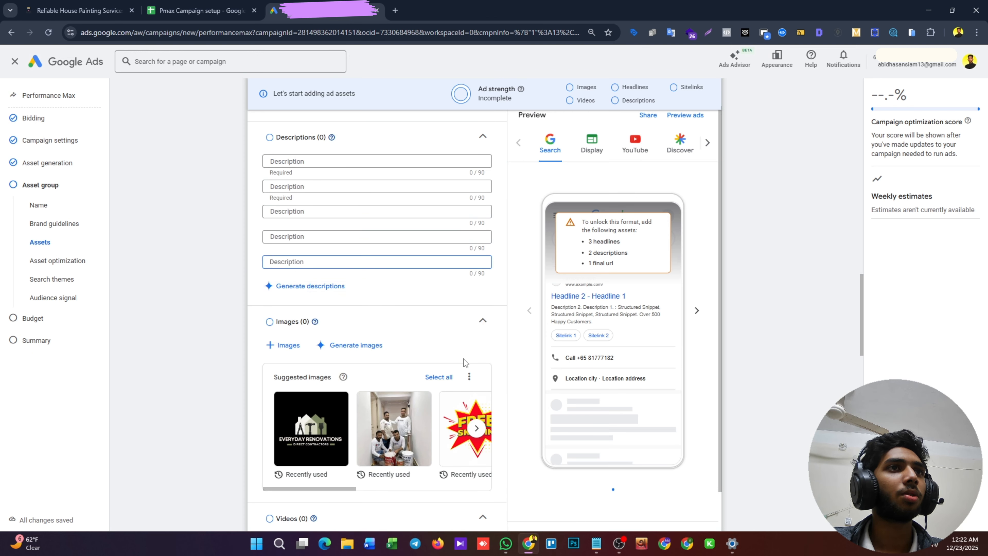
pyautogui.scroll(15, 465, 364)
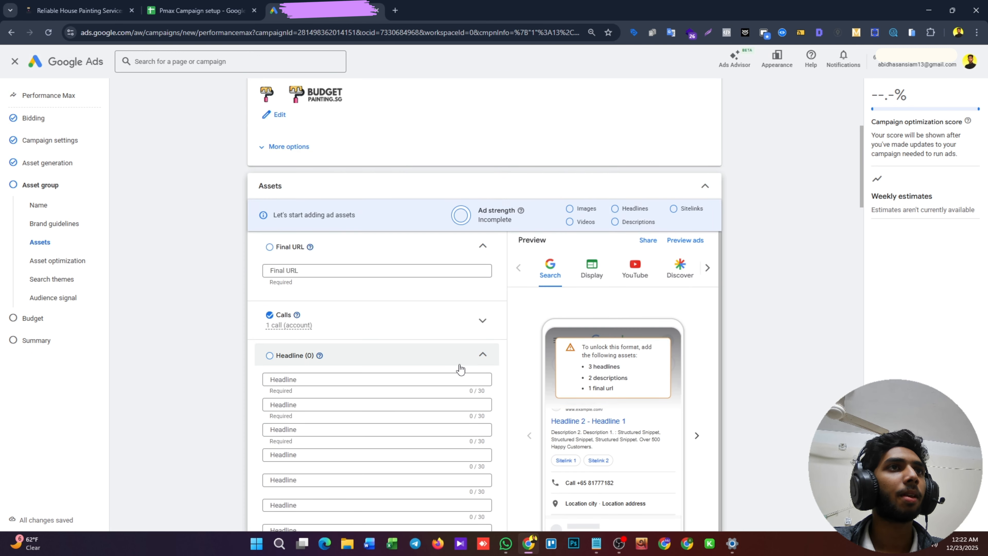
pyautogui.click(336, 270)
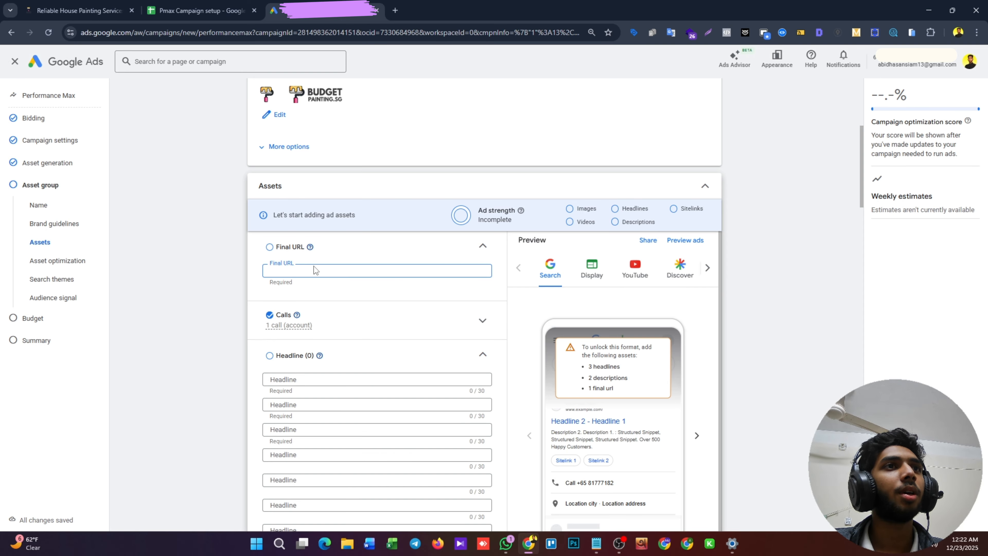
pyautogui.click(110, 4)
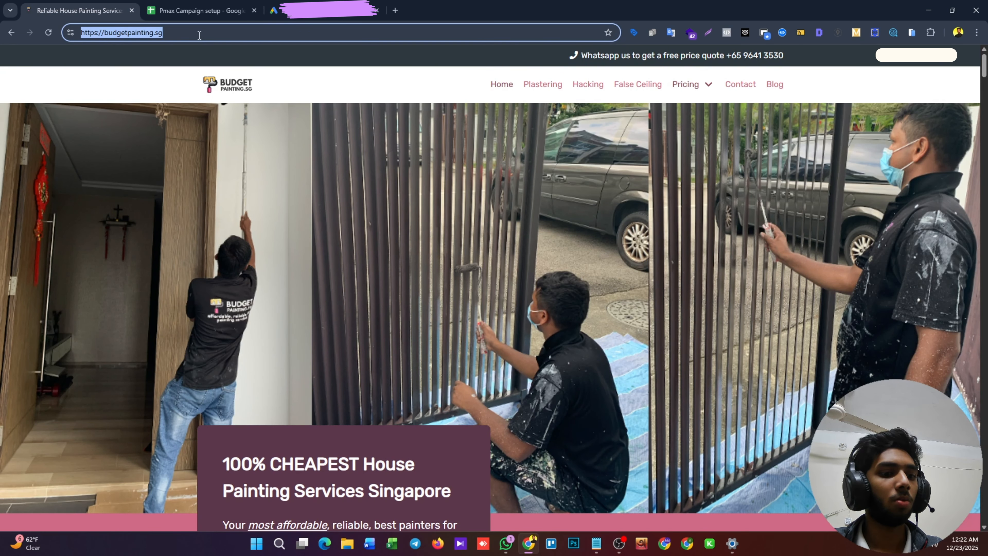
pyautogui.click(311, 10)
pyautogui.write('https://budgetpainting.sg/')
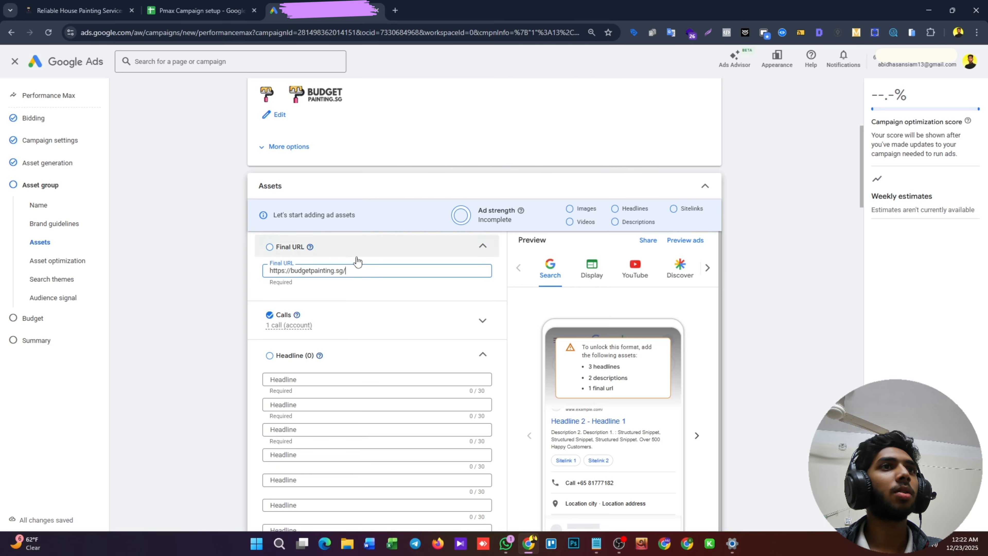
pyautogui.click(362, 298)
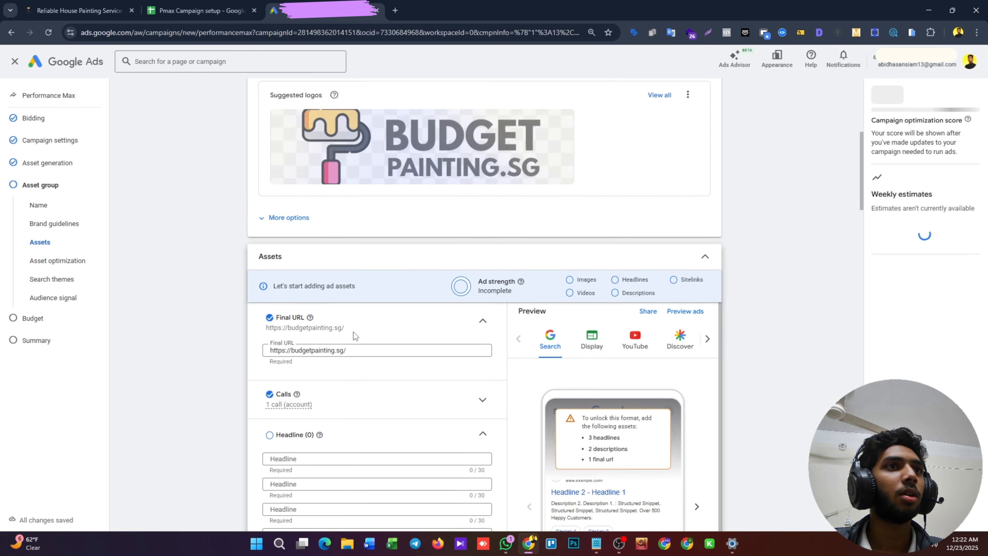
# Add the fifteenth headline field and look over the remaining sections from long headlines to the audience signal.
pyautogui.scroll(-8, 354, 332)
pyautogui.click(284, 457)
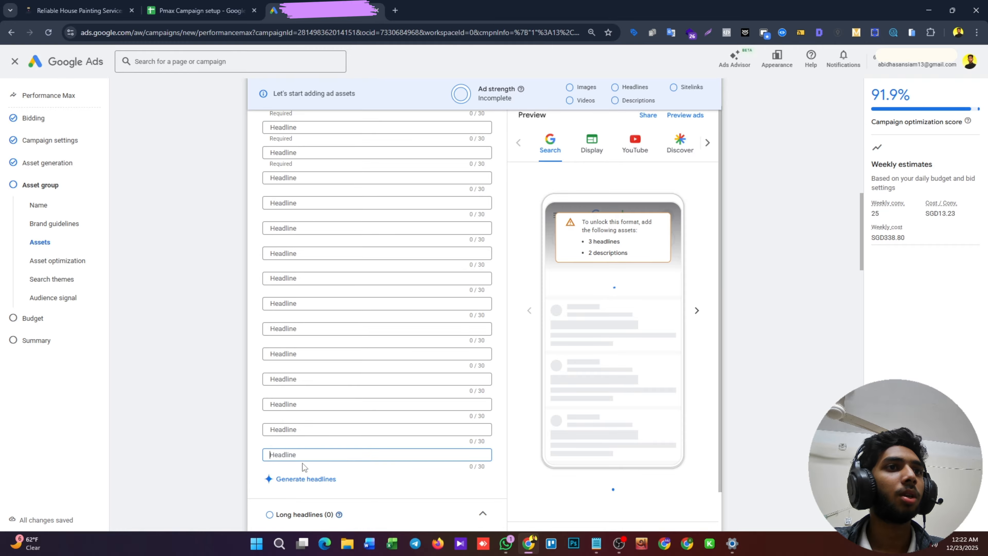
pyautogui.scroll(4, 370, 397)
pyautogui.scroll(-15, 315, 458)
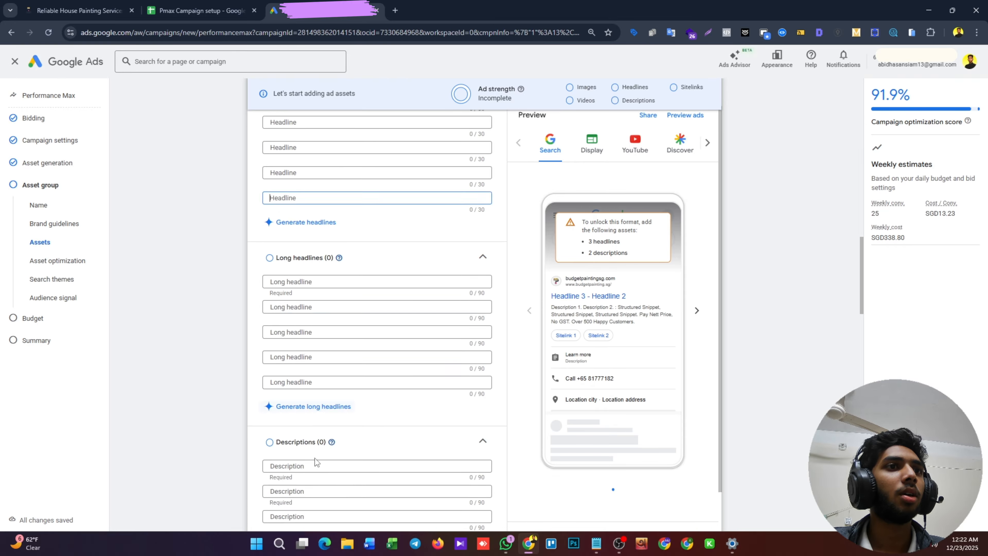
pyautogui.scroll(-8, 322, 401)
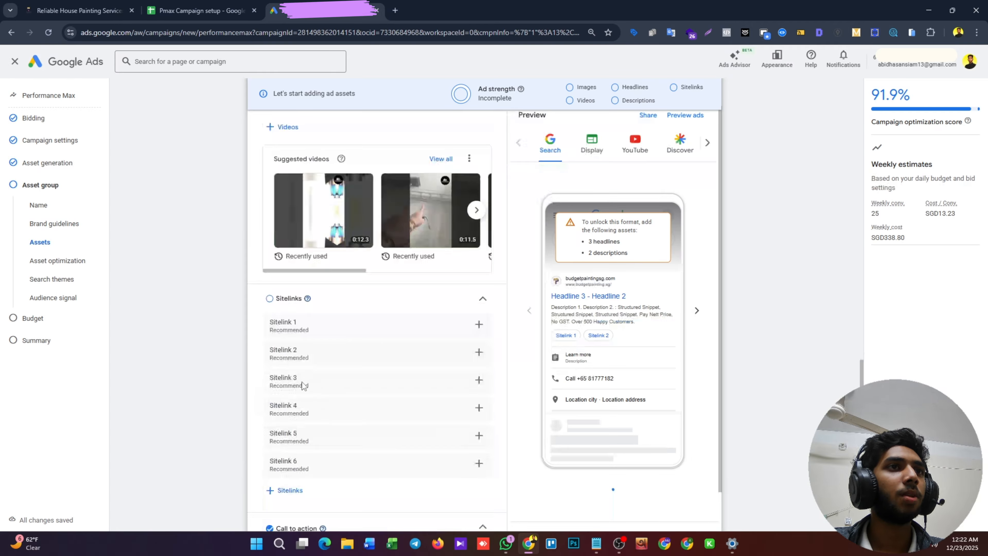
pyautogui.scroll(-8, 337, 343)
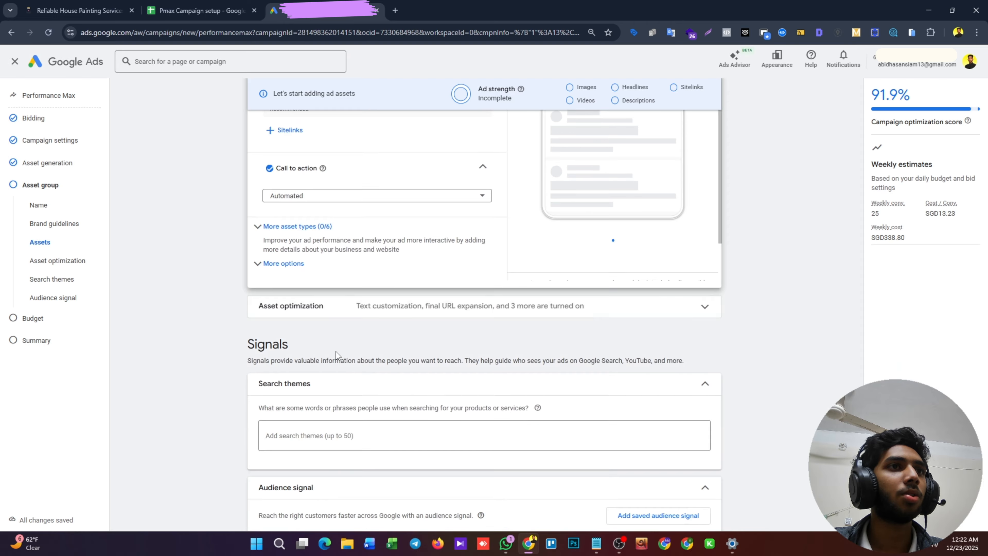
pyautogui.scroll(20, 340, 356)
pyautogui.scroll(8, 346, 361)
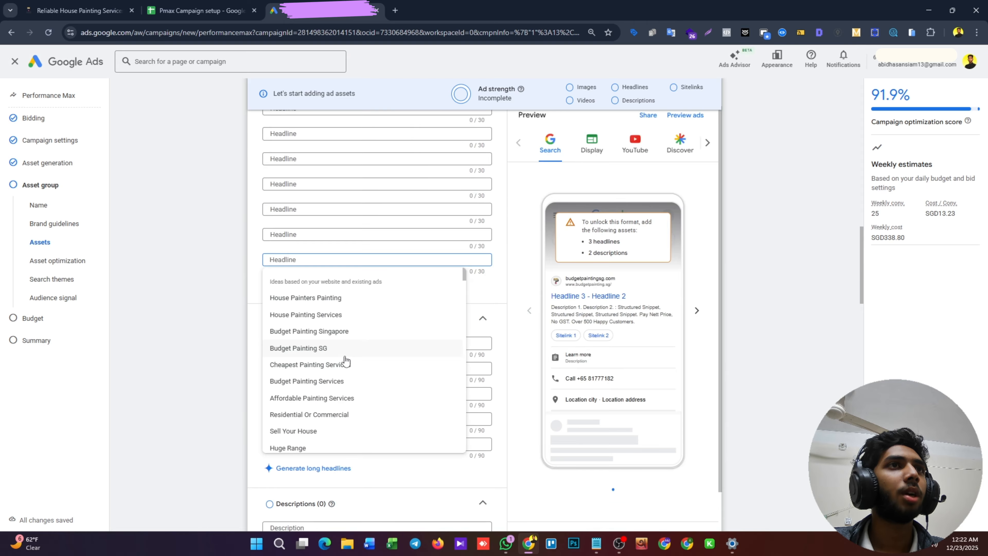
pyautogui.scroll(10, 345, 360)
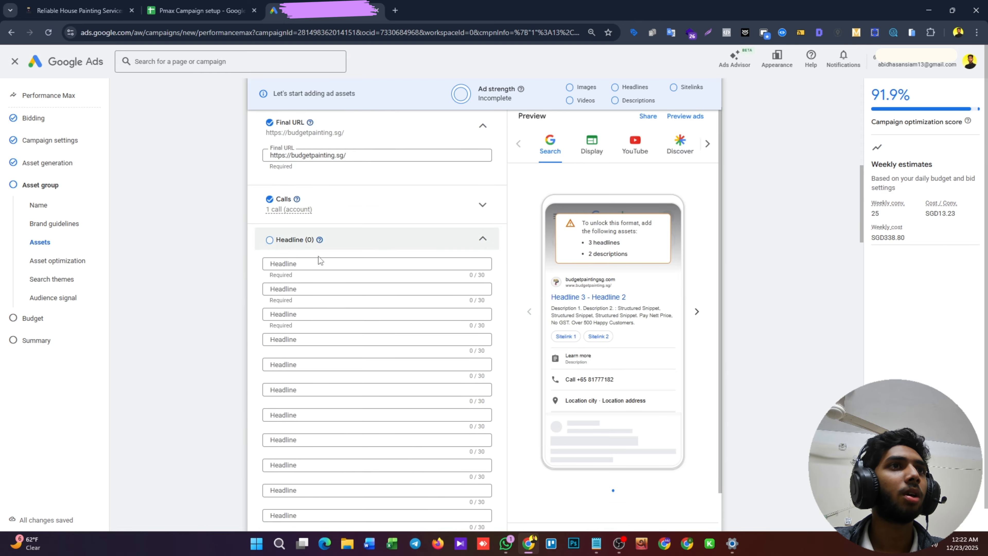
# Copy "Affordable Hdb Painting" from the campaign spreadsheet into the first headline.
pyautogui.click(198, 11)
pyautogui.click(90, 157)
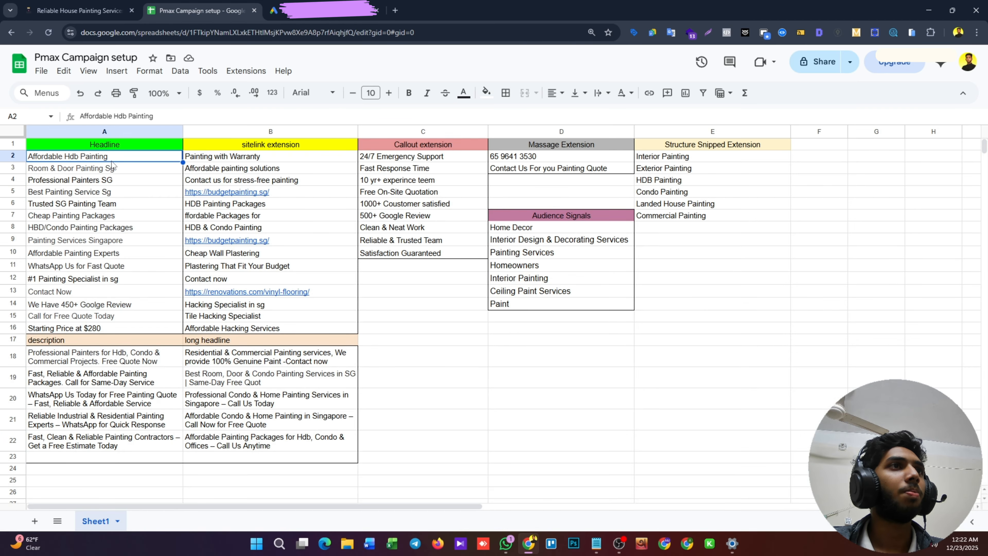
pyautogui.hotkey('ctrl', 'c')
pyautogui.click(296, 10)
pyautogui.hotkey('ctrl', 'v')
# Copy "Room & Door Painting Sg" from the campaign spreadsheet into the second headline.
pyautogui.click(198, 10)
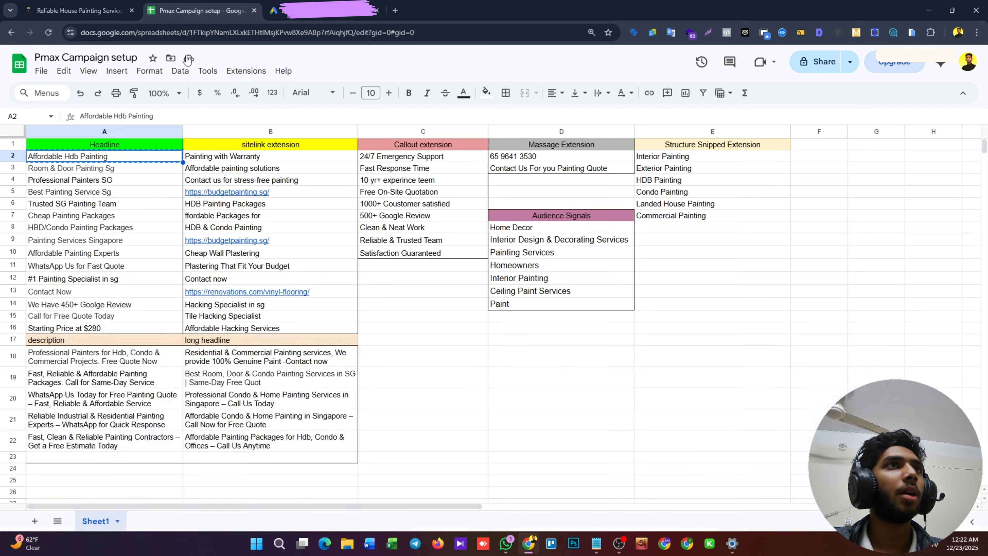
pyautogui.click(129, 167)
pyautogui.click(311, 10)
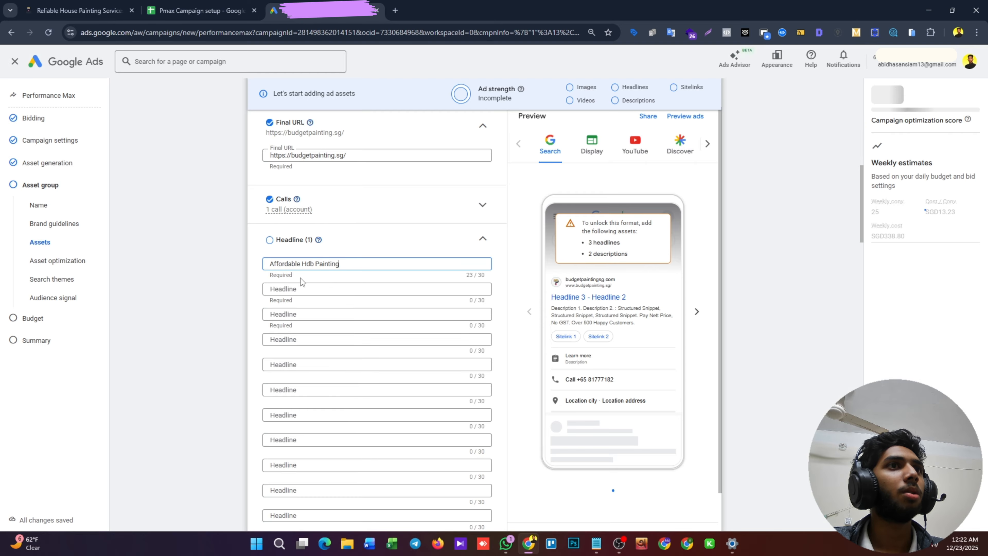
pyautogui.click(302, 289)
pyautogui.hotkey('ctrl', 'v')
# Copy "Professional Painters SG" from the campaign spreadsheet into the third headline.
pyautogui.click(198, 11)
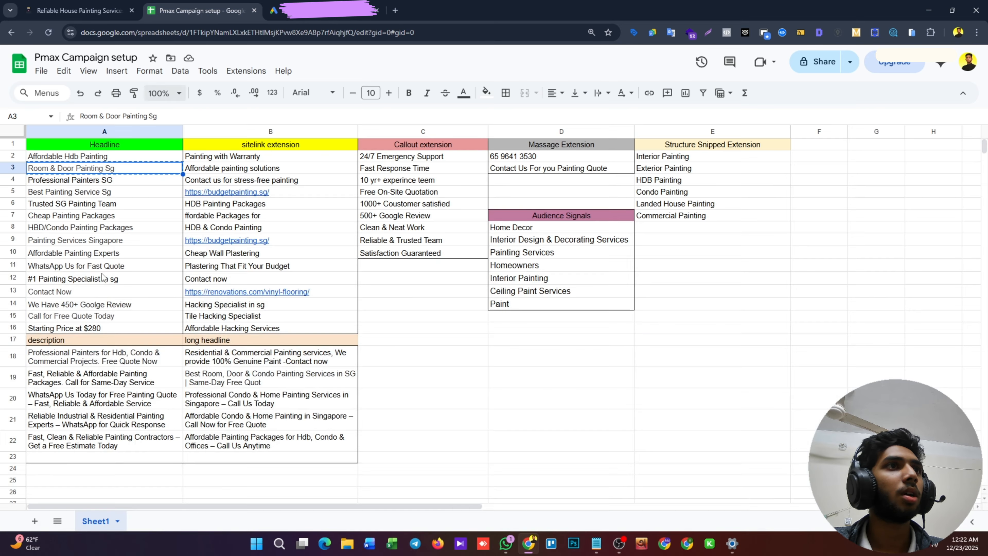
pyautogui.click(103, 180)
pyautogui.hotkey('ctrl', 'c')
pyautogui.click(274, 11)
pyautogui.click(313, 314)
pyautogui.hotkey('ctrl', 'v')
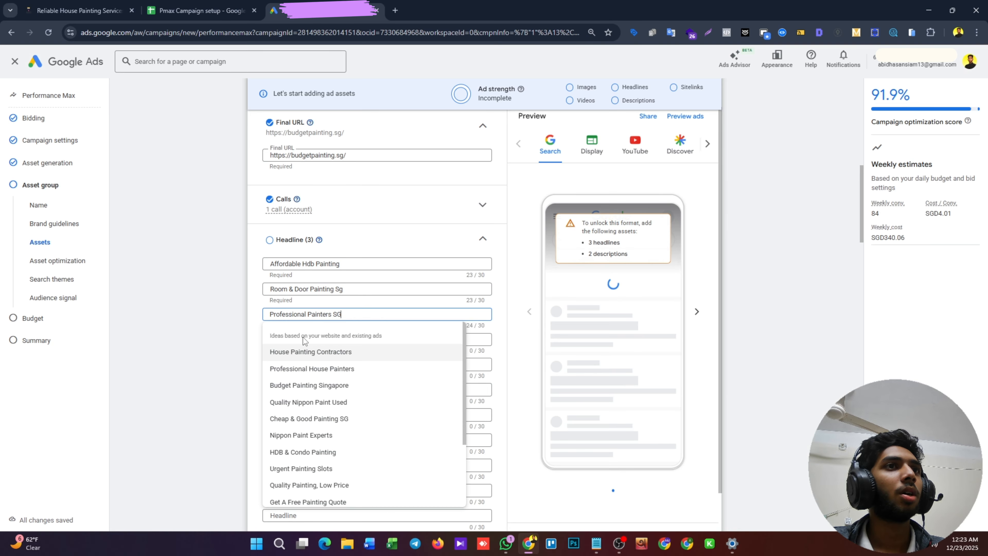
# Copy "Best Painting Service Sg" from the campaign spreadsheet into the fourth headline.
pyautogui.click(213, 4)
pyautogui.click(116, 205)
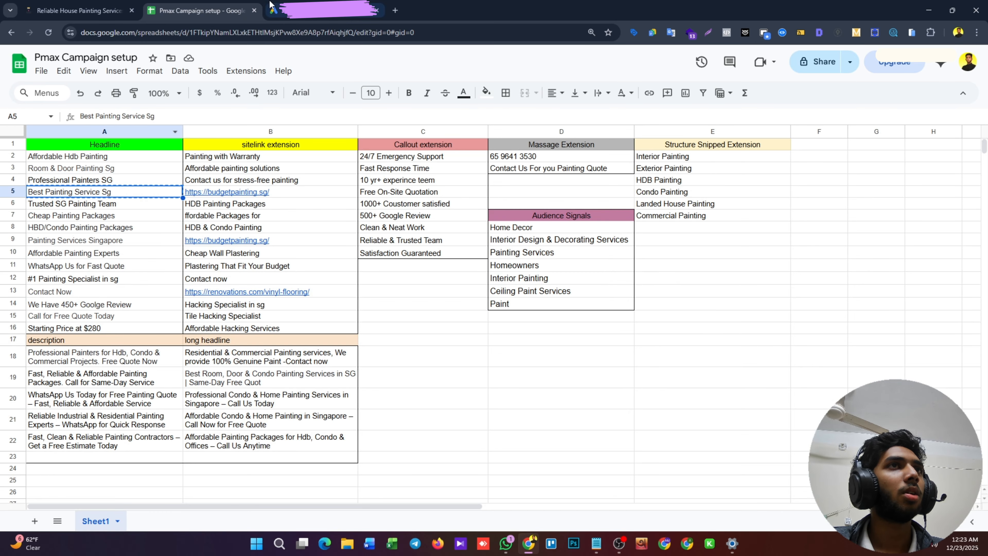
pyautogui.click(274, 11)
pyautogui.click(315, 287)
pyautogui.hotkey('ctrl', 'v')
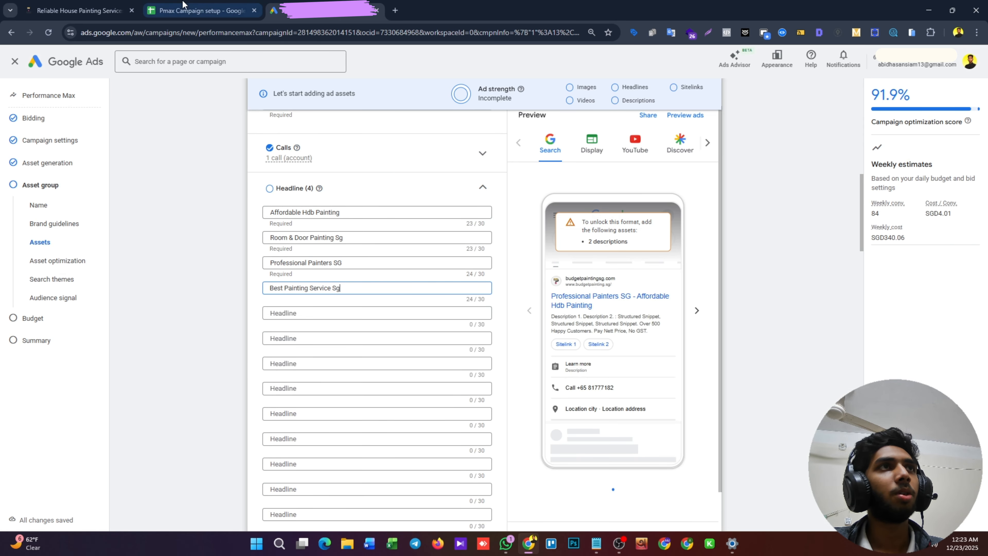
# Copy "Trusted SG Painting Team" from the campaign spreadsheet into the fifth headline.
pyautogui.click(198, 11)
pyautogui.click(109, 207)
pyautogui.hotkey('ctrl', 'c')
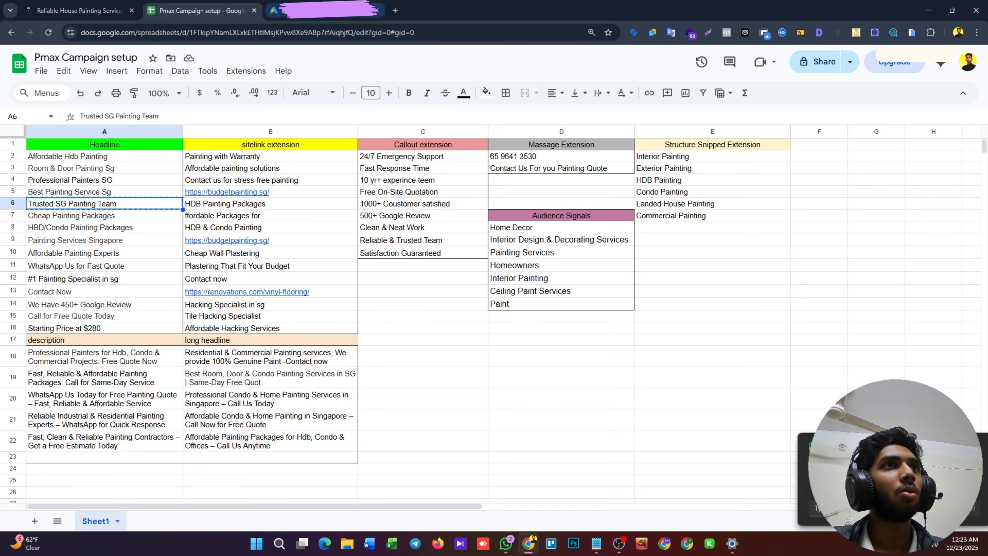
pyautogui.click(274, 11)
pyautogui.click(331, 313)
pyautogui.hotkey('ctrl', 'v')
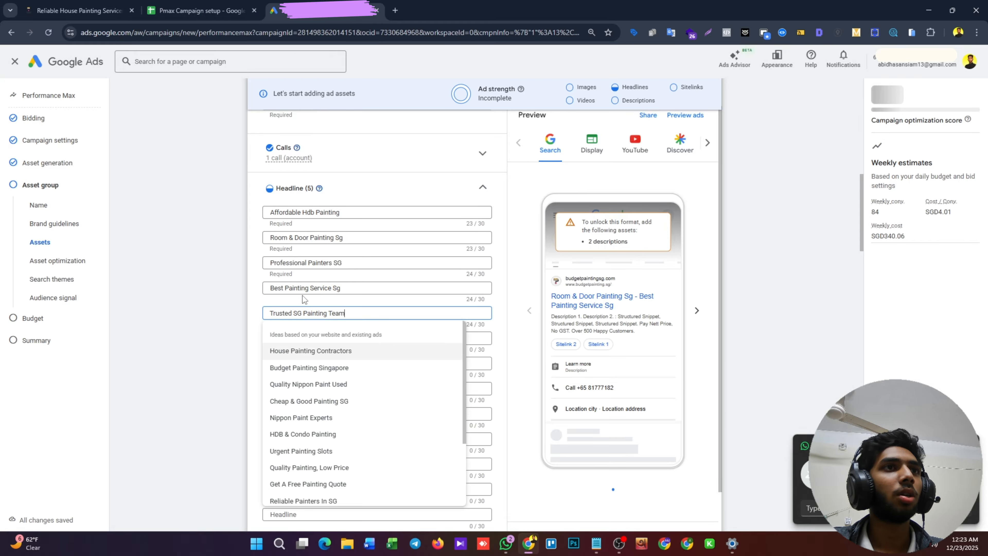
# Copy "Cheap Painting Packages" from the campaign spreadsheet into the sixth headline.
pyautogui.click(77, 10)
pyautogui.click(165, 4)
pyautogui.click(112, 220)
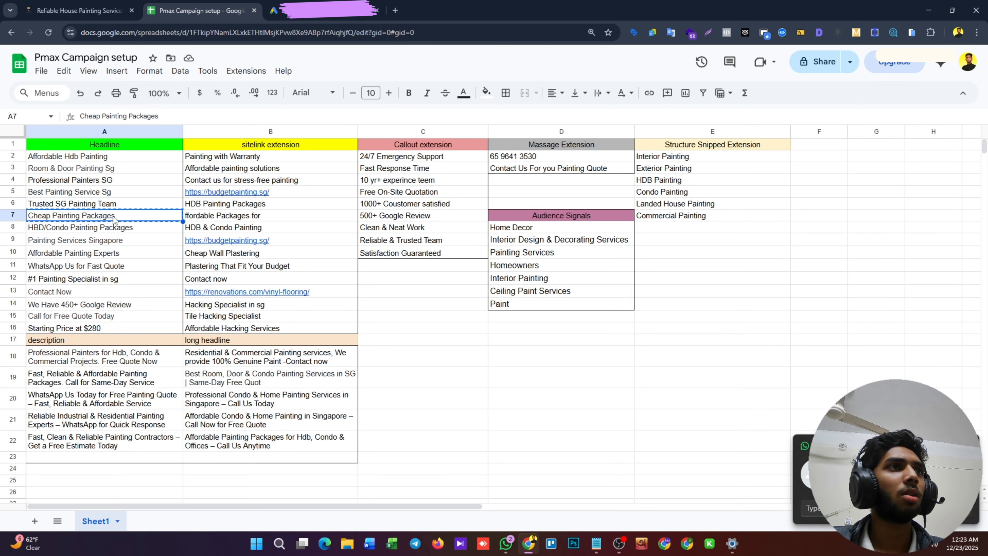
pyautogui.click(274, 11)
pyautogui.click(322, 338)
pyautogui.hotkey('ctrl', 'v')
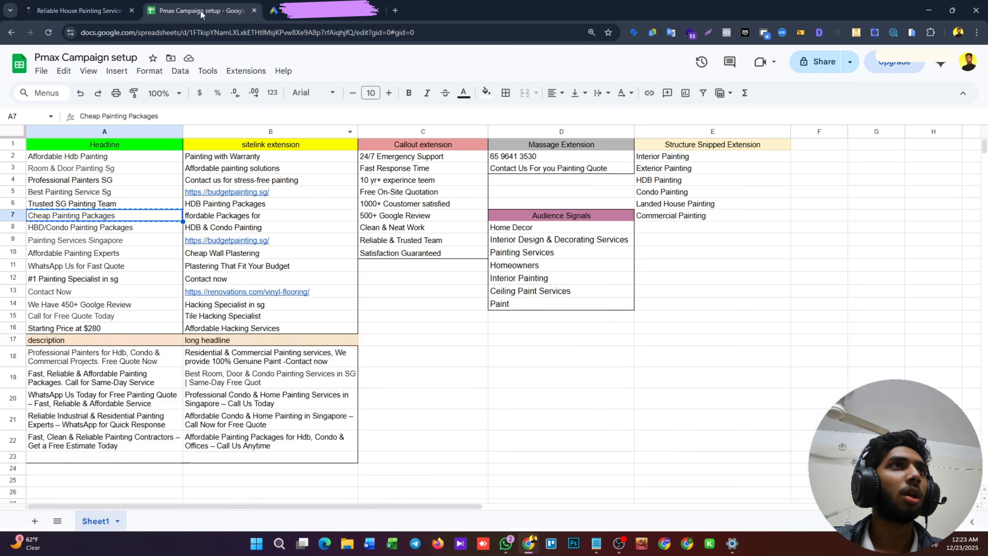
# Copy "HBD/Condo Painting Packages" from the campaign spreadsheet into the seventh headline.
pyautogui.click(198, 10)
pyautogui.click(117, 228)
pyautogui.hotkey('ctrl', 'c')
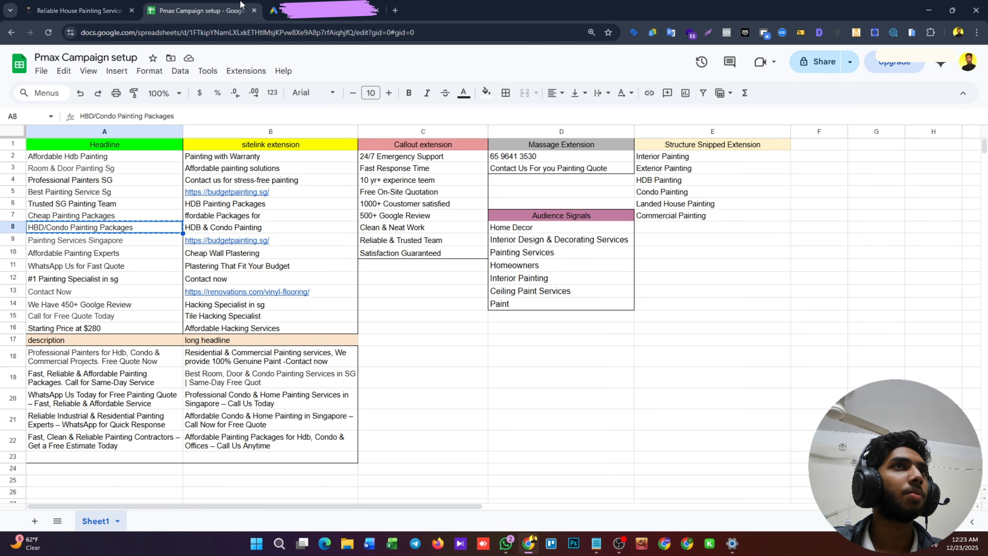
pyautogui.click(274, 10)
pyautogui.click(326, 312)
pyautogui.hotkey('ctrl', 'v')
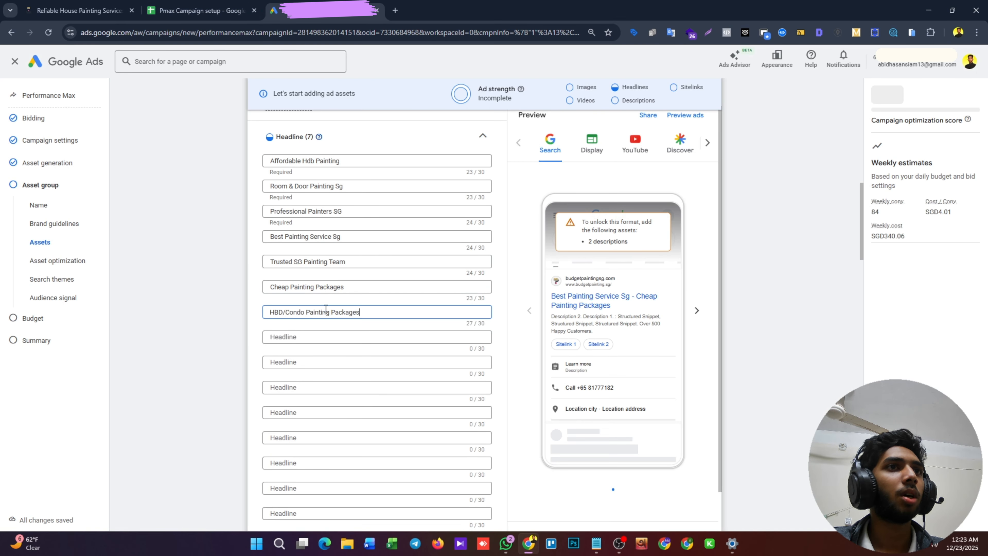
# Copy "Painting Services Singapore" from the campaign spreadsheet into the eighth headline.
pyautogui.click(198, 10)
pyautogui.click(120, 238)
pyautogui.hotkey('ctrl', 'c')
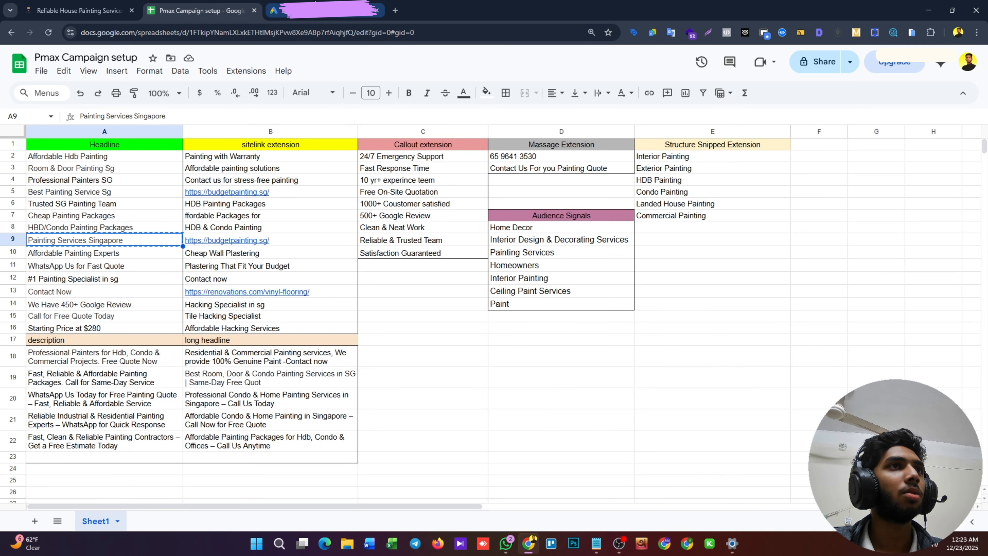
pyautogui.click(274, 10)
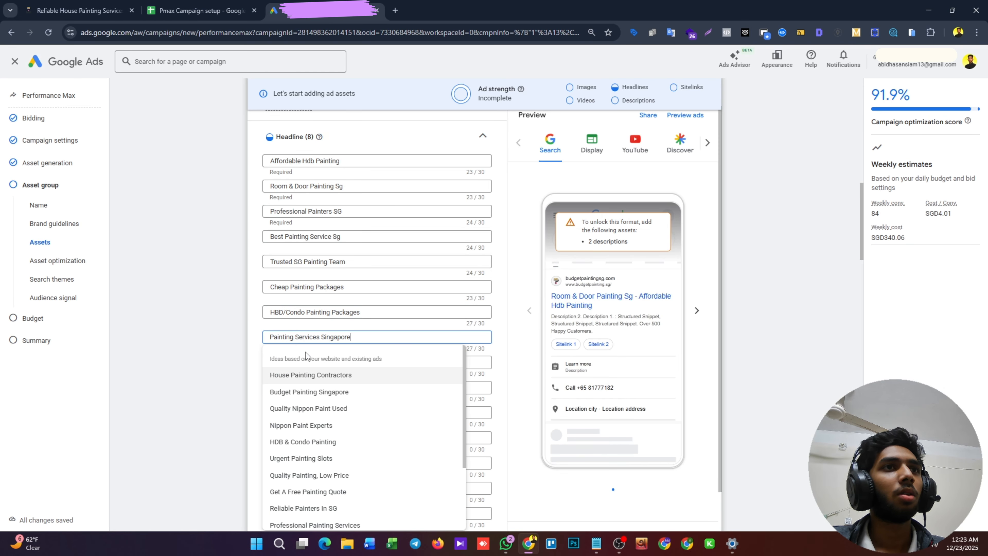
# Copy "Affordable Painting Experts" from the campaign spreadsheet into the ninth headline.
pyautogui.click(199, 10)
pyautogui.click(131, 252)
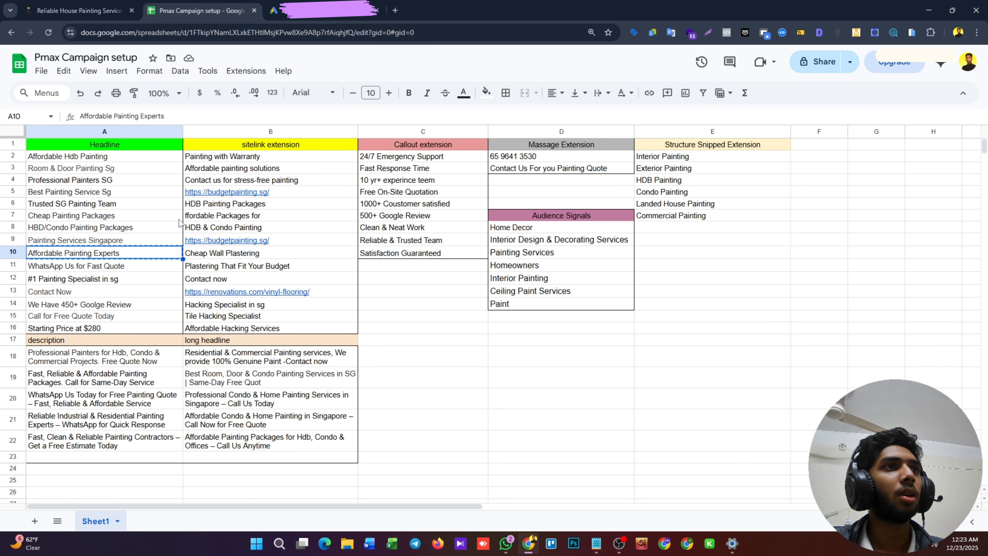
pyautogui.hotkey('ctrl', 'Tab')
pyautogui.click(343, 362)
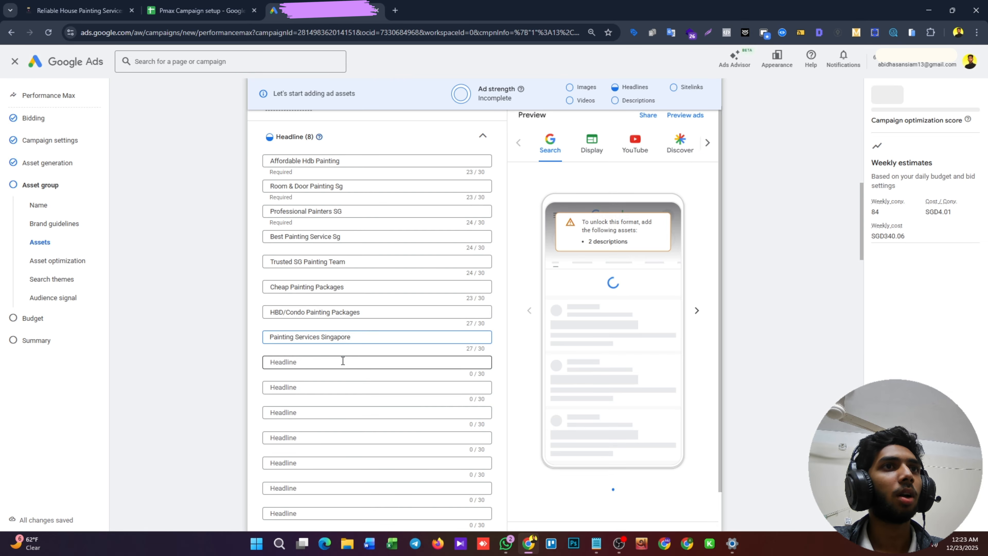
# Copy "WhatsApp Us for Fast Quote" from the campaign spreadsheet into the tenth headline.
pyautogui.click(182, 7)
pyautogui.click(125, 269)
pyautogui.hotkey('ctrl', 'c')
pyautogui.hotkey('ctrl', 'Tab')
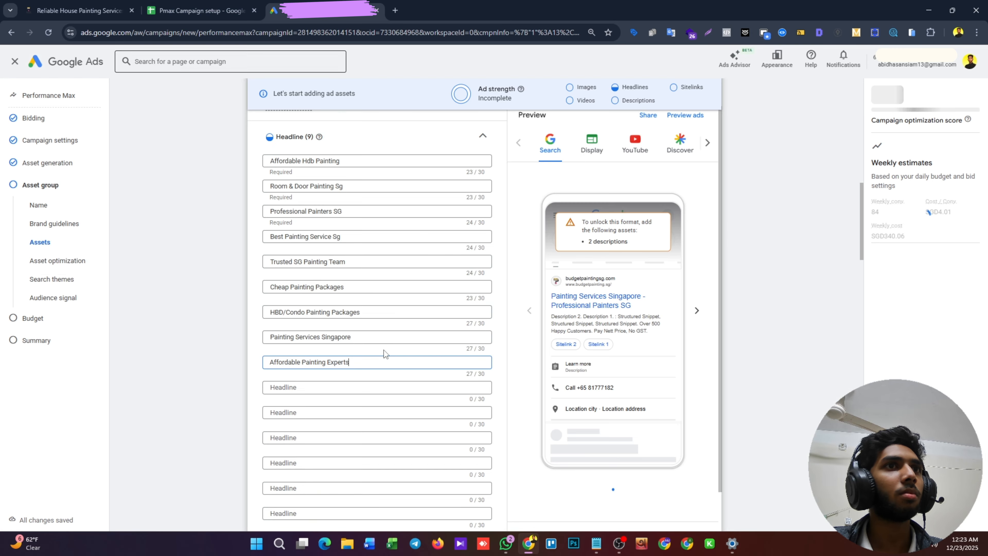
pyautogui.scroll(-1, 384, 350)
pyautogui.click(327, 341)
pyautogui.hotkey('ctrl', 'v')
# Copy "#1 Painting Specialist in sg" from the campaign spreadsheet into the eleventh headline.
pyautogui.click(168, 10)
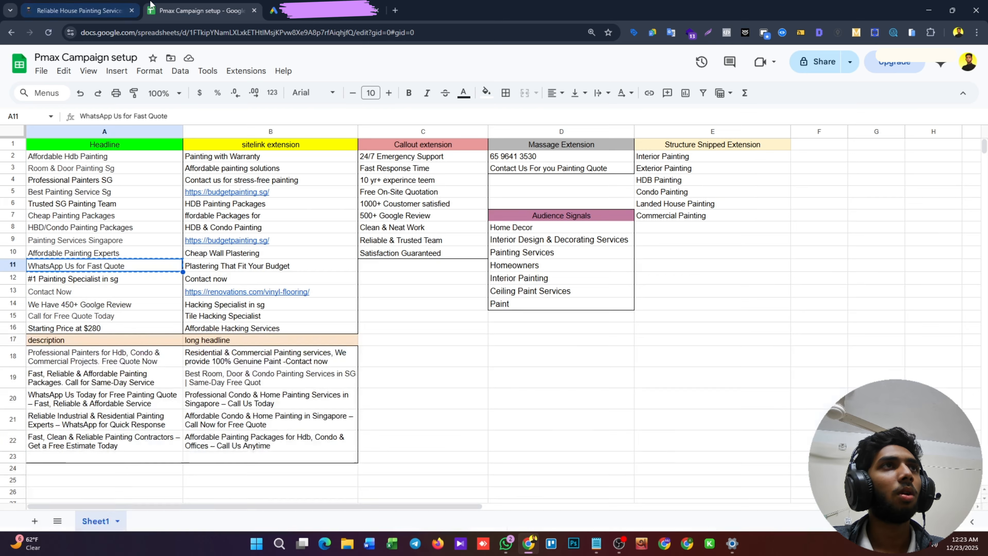
pyautogui.click(128, 278)
pyautogui.hotkey('ctrl', 'c')
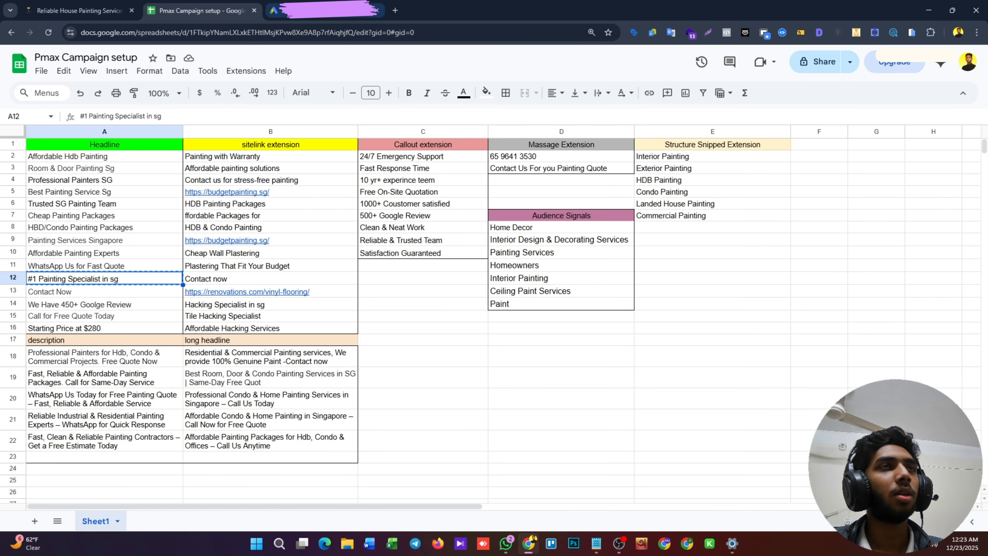
pyautogui.click(273, 11)
pyautogui.click(316, 309)
pyautogui.hotkey('ctrl', 'v')
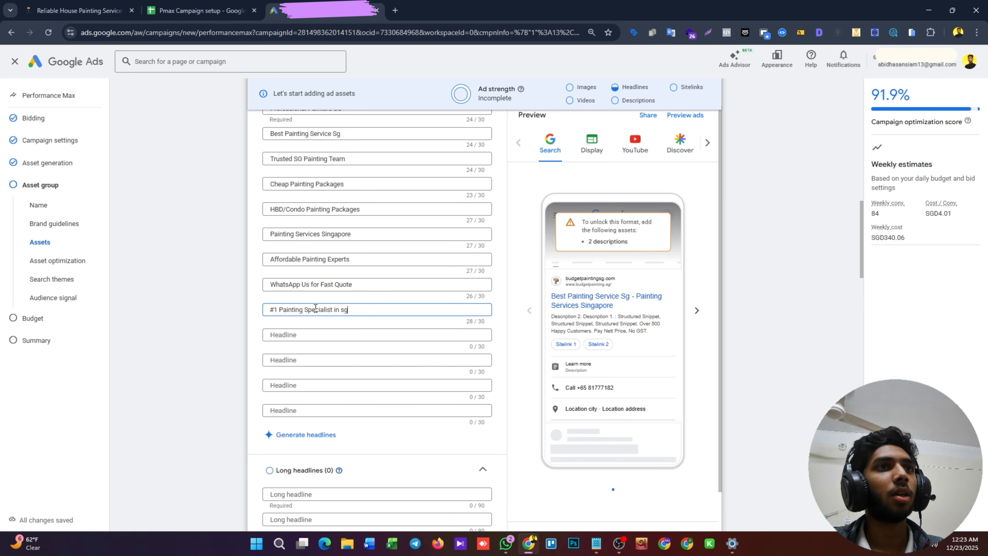
# Copy "We Have 450+ Goolge Review" from the campaign spreadsheet into the twelfth headline.
pyautogui.click(197, 10)
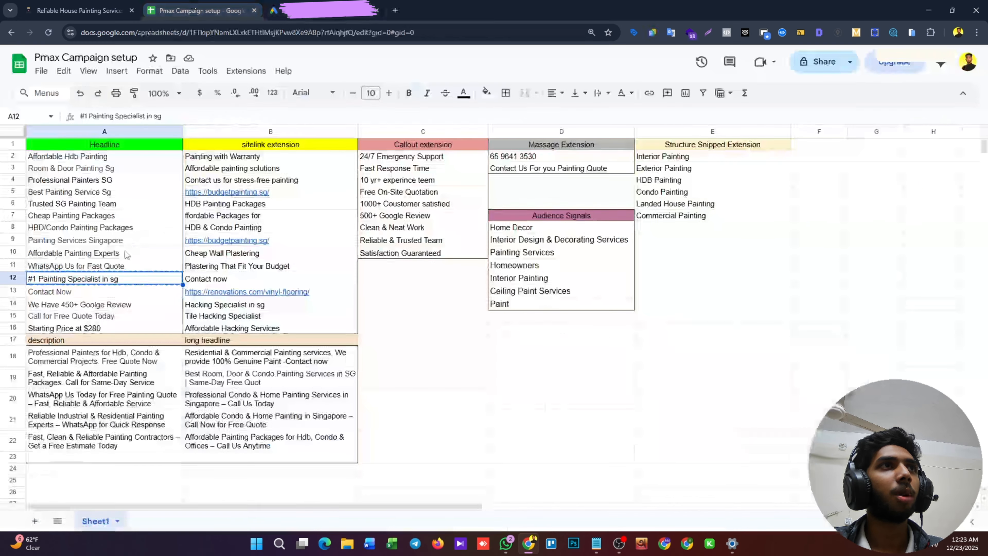
pyautogui.click(108, 292)
pyautogui.click(117, 308)
pyautogui.hotkey('ctrl', 'c')
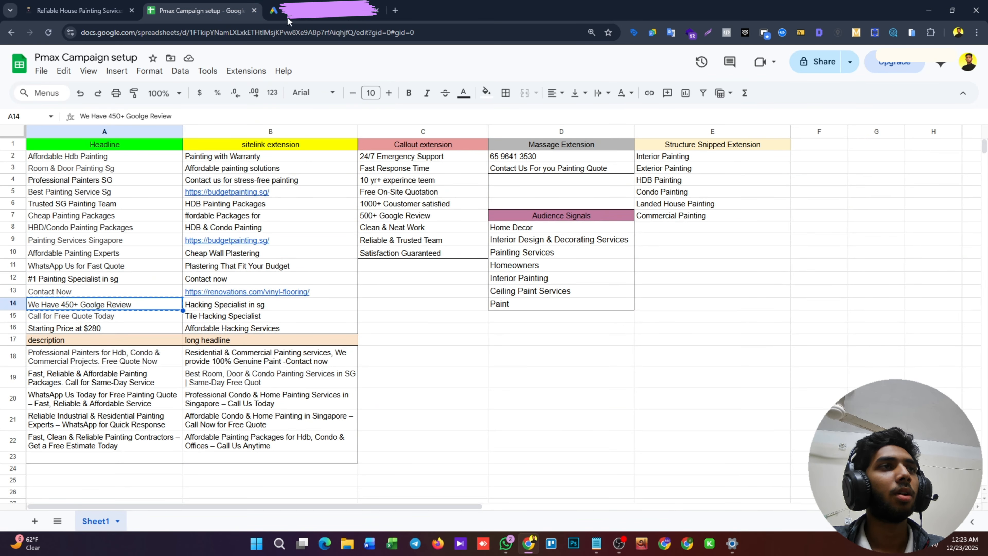
pyautogui.click(273, 10)
pyautogui.click(330, 347)
pyautogui.hotkey('ctrl', 'v')
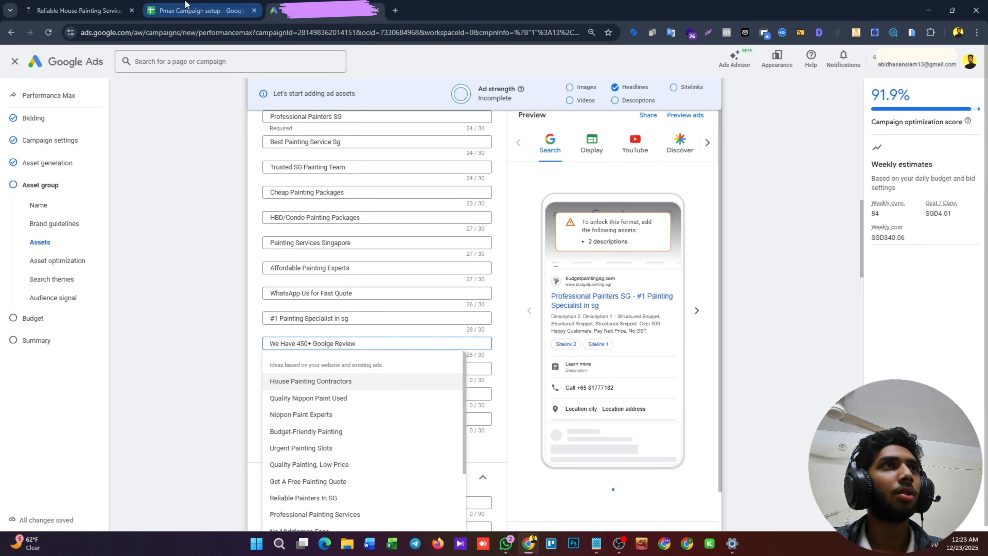
# Copy "Call for Free Quote Today" from the campaign spreadsheet into the thirteenth headline.
pyautogui.click(196, 10)
pyautogui.click(92, 318)
pyautogui.click(274, 10)
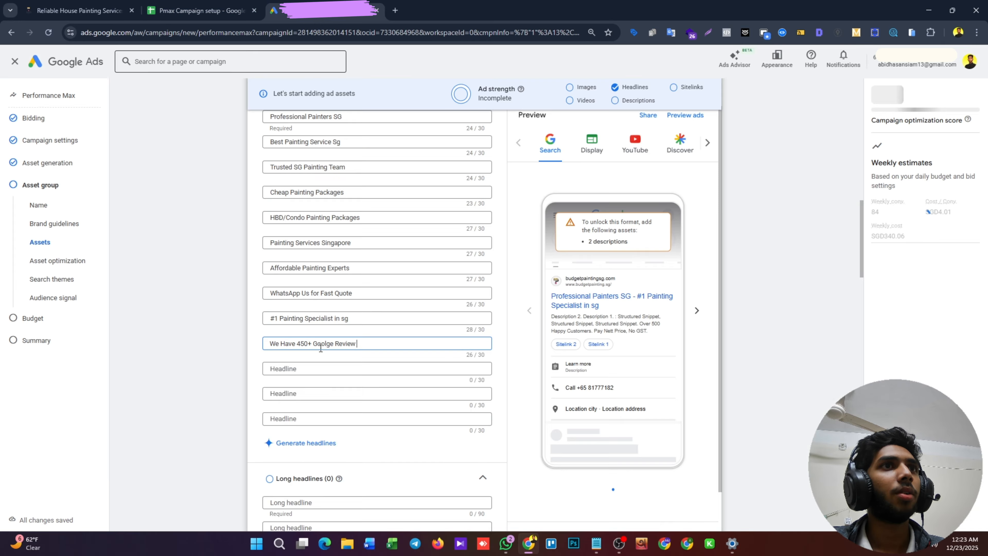
pyautogui.click(317, 370)
pyautogui.hotkey('ctrl', 'v')
# Copy "Starting Price at $280" from the campaign spreadsheet into the fourteenth headline.
pyautogui.click(198, 11)
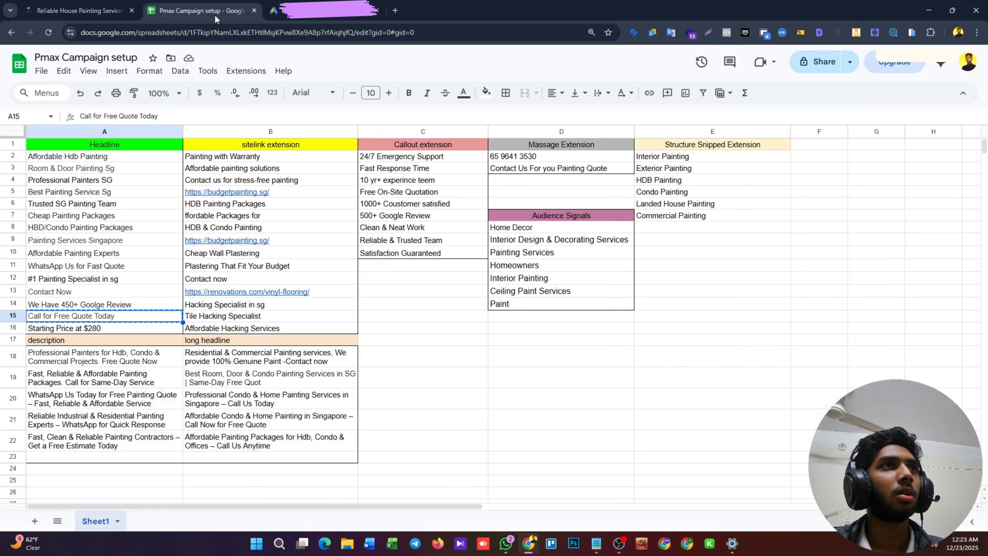
pyautogui.click(124, 332)
pyautogui.click(274, 10)
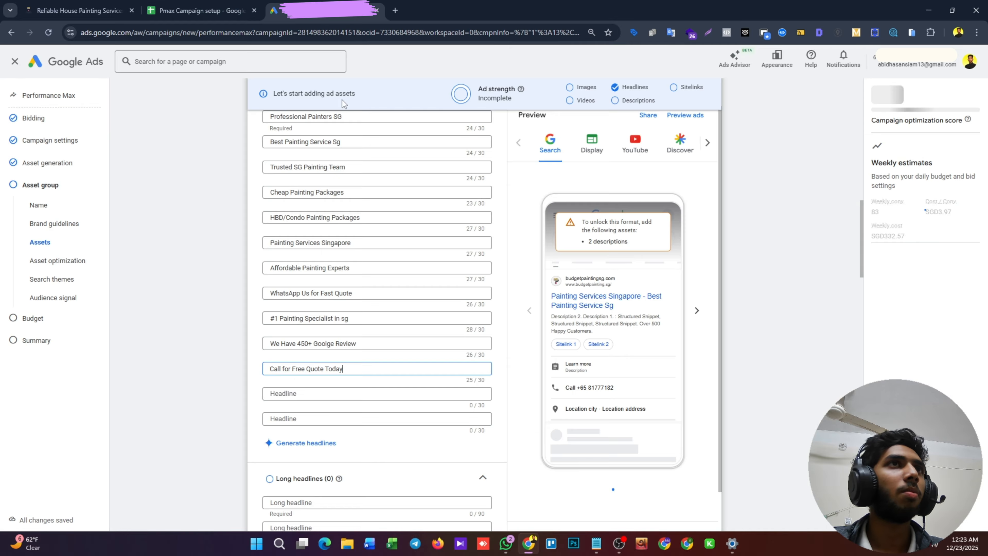
pyautogui.click(325, 394)
pyautogui.hotkey('ctrl', 'v')
# Copy "Contact Now" from the campaign spreadsheet into the fifteenth headline.
pyautogui.click(199, 10)
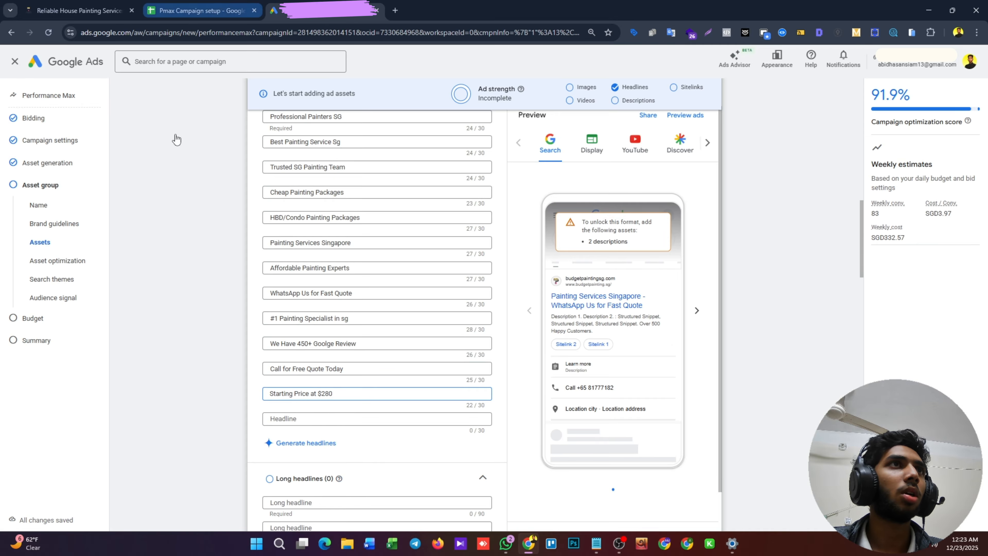
pyautogui.click(274, 10)
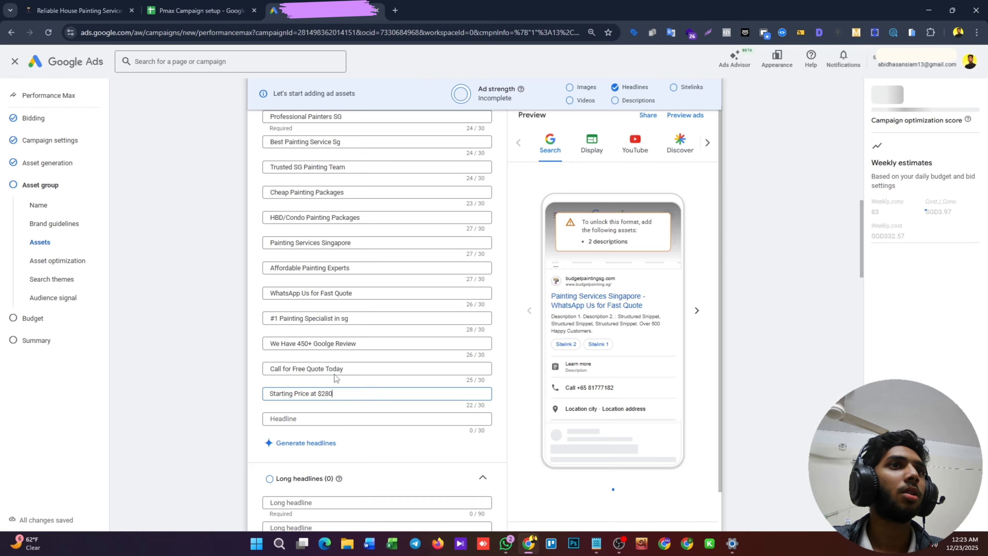
pyautogui.click(332, 417)
pyautogui.hotkey('ctrl', 'v')
# Copy "Residential & Commercial Painting services, We provide 100% Genuine Paint -Contact now" from the spreadsheet into the first long headline.
pyautogui.scroll(-4, 331, 417)
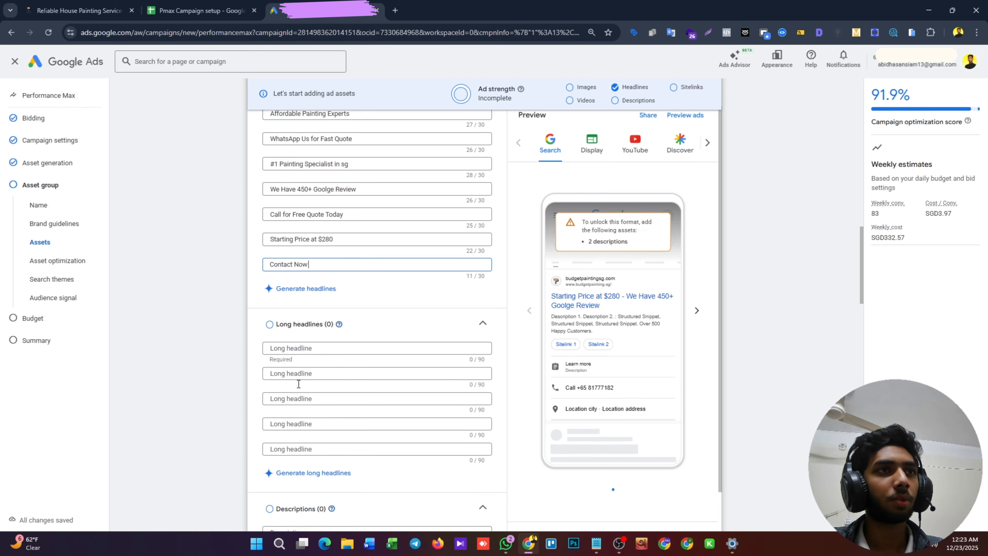
pyautogui.click(198, 11)
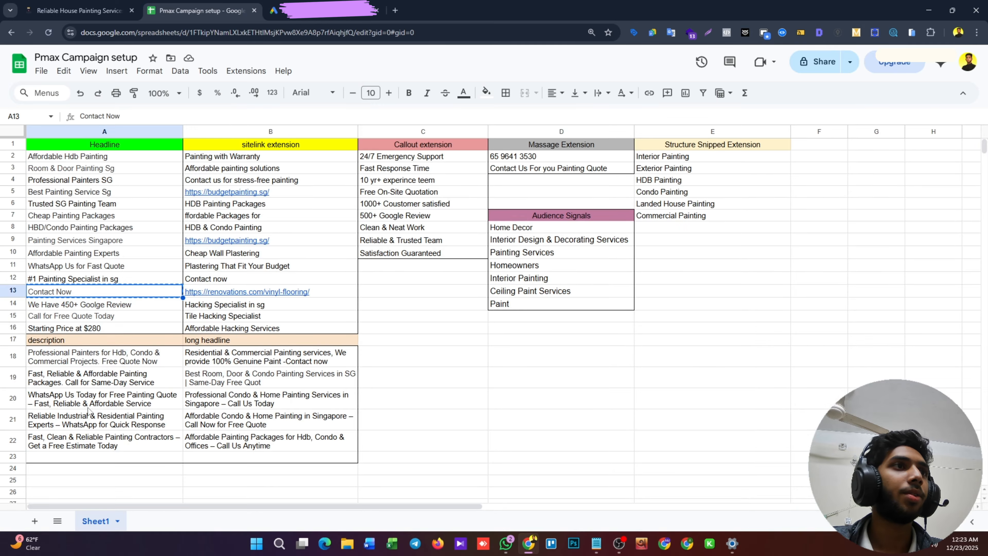
pyautogui.click(205, 355)
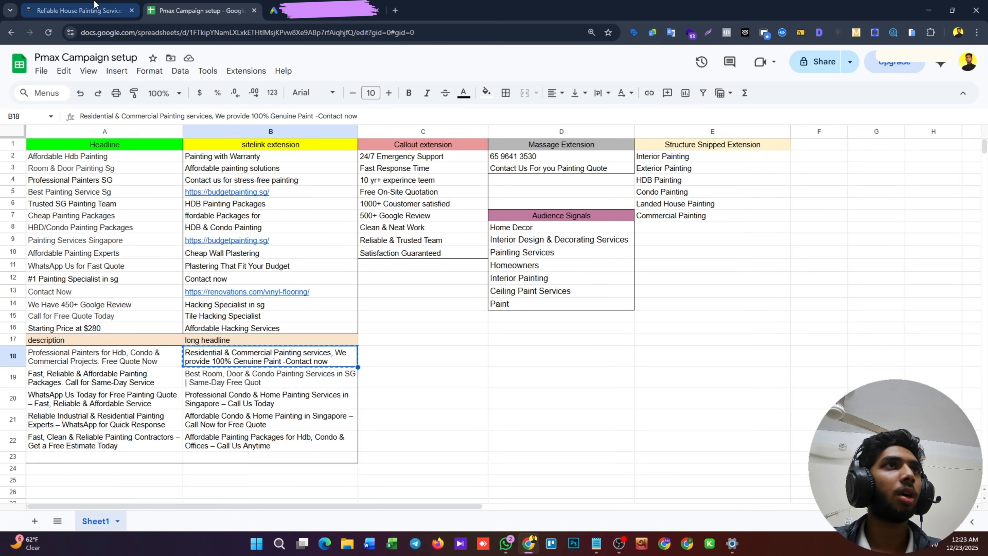
pyautogui.click(103, 4)
pyautogui.click(277, 6)
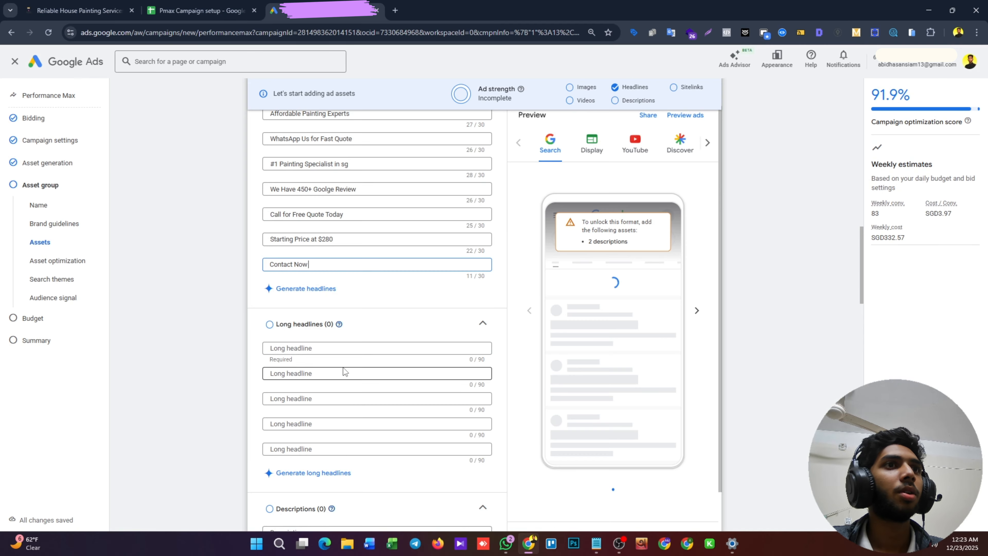
pyautogui.click(324, 354)
pyautogui.hotkey('ctrl', 'v')
# Copy "Best Room, Door & Condo Painting Services in SG | Same-Day Free Quot" from the spreadsheet into the second long headline.
pyautogui.click(198, 10)
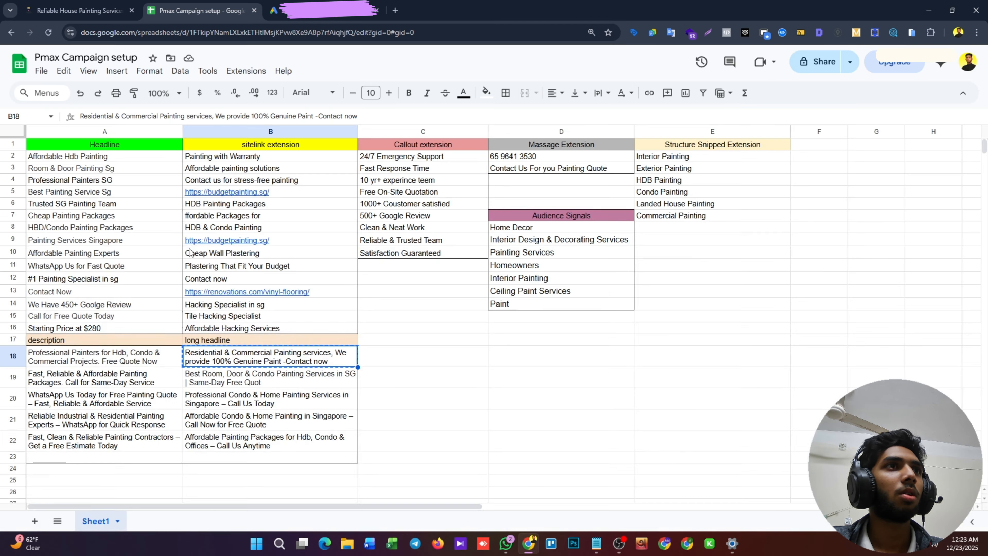
pyautogui.click(232, 392)
pyautogui.click(232, 384)
pyautogui.hotkey('ctrl', 'c')
pyautogui.click(277, 7)
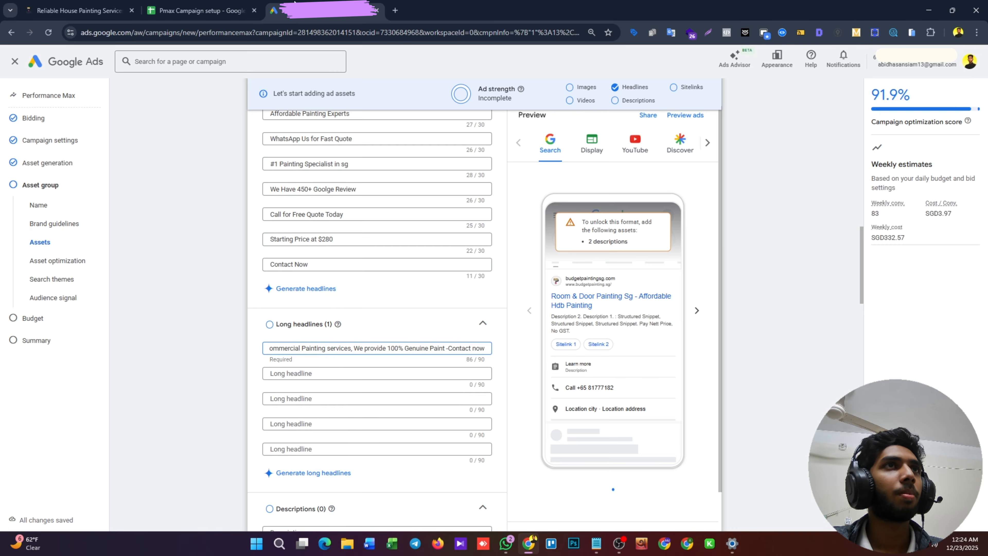
pyautogui.click(323, 376)
pyautogui.hotkey('ctrl', 'v')
# Copy "Professional Condo & Home Painting Services in Singapore – Call Us Today" from the spreadsheet into the third long headline.
pyautogui.click(199, 10)
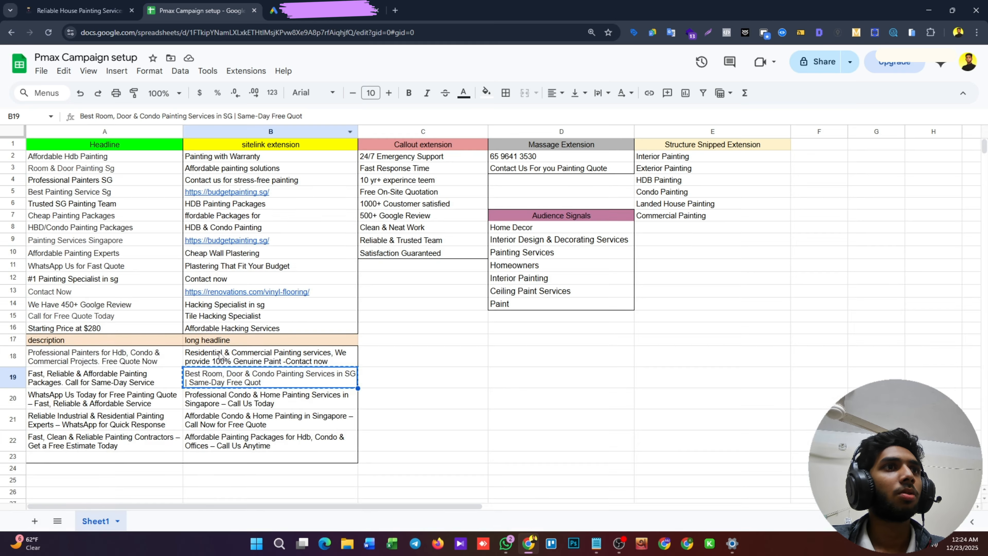
pyautogui.click(232, 407)
pyautogui.click(277, 8)
pyautogui.scroll(-1, 338, 397)
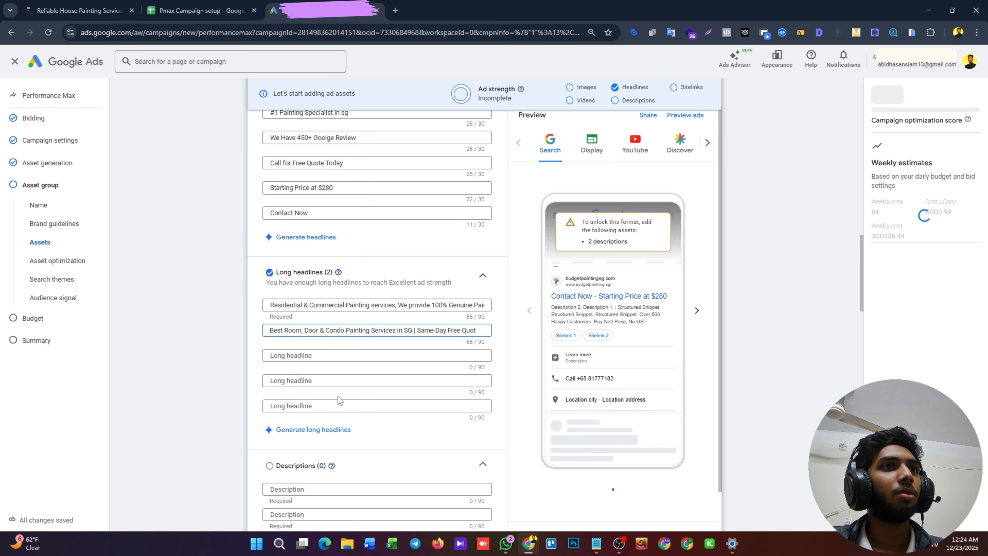
pyautogui.click(309, 354)
pyautogui.hotkey('ctrl', 'v')
# Copy "Affordable Condo & Home Painting in Singapore – Call Now for Free Quote" from the spreadsheet into the fourth long headline.
pyautogui.click(200, 10)
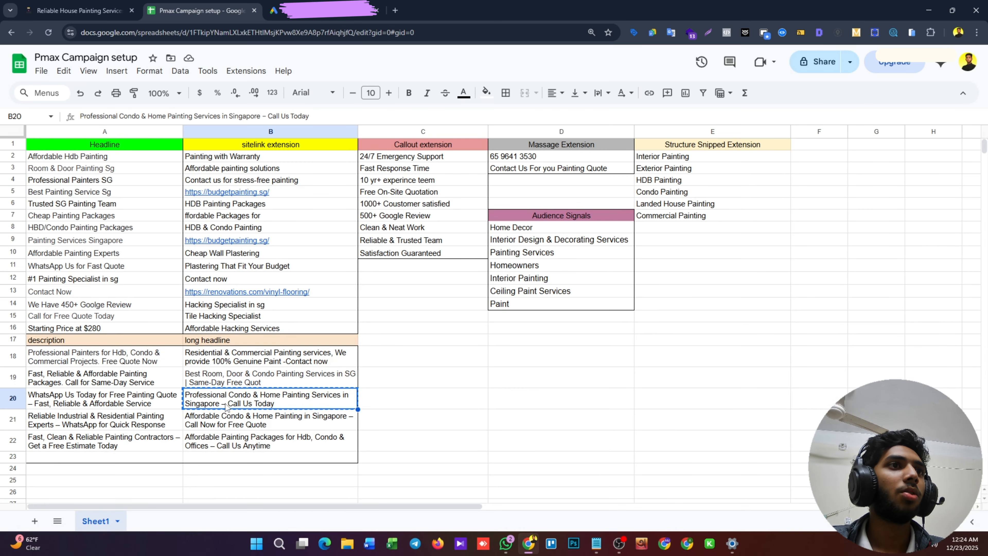
pyautogui.click(230, 424)
pyautogui.click(308, 10)
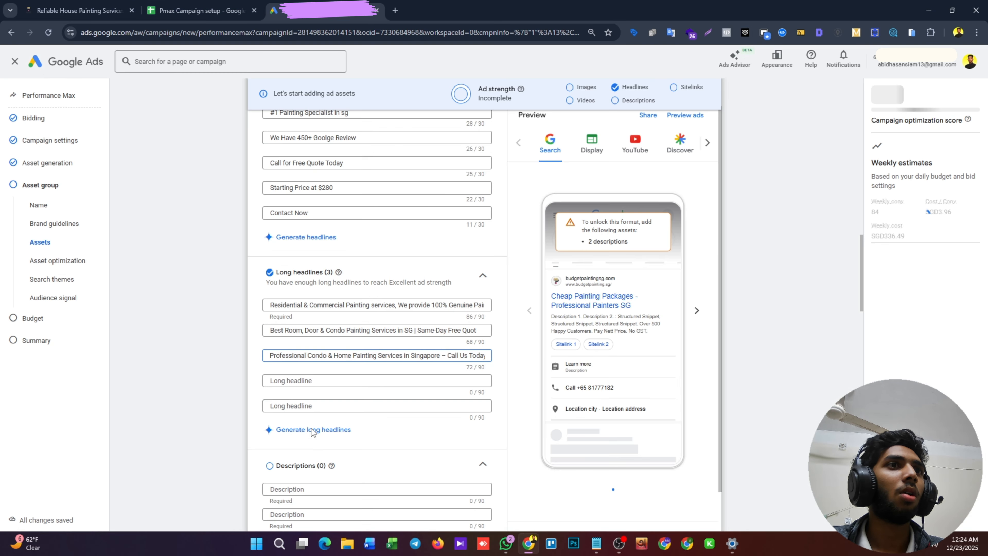
pyautogui.click(312, 380)
pyautogui.hotkey('ctrl', 'v')
# Copy "Affordable Painting Packages for Hdb, Condo & Offices – Call Us Anytime" from the spreadsheet into the fifth long headline.
pyautogui.click(200, 11)
pyautogui.click(234, 446)
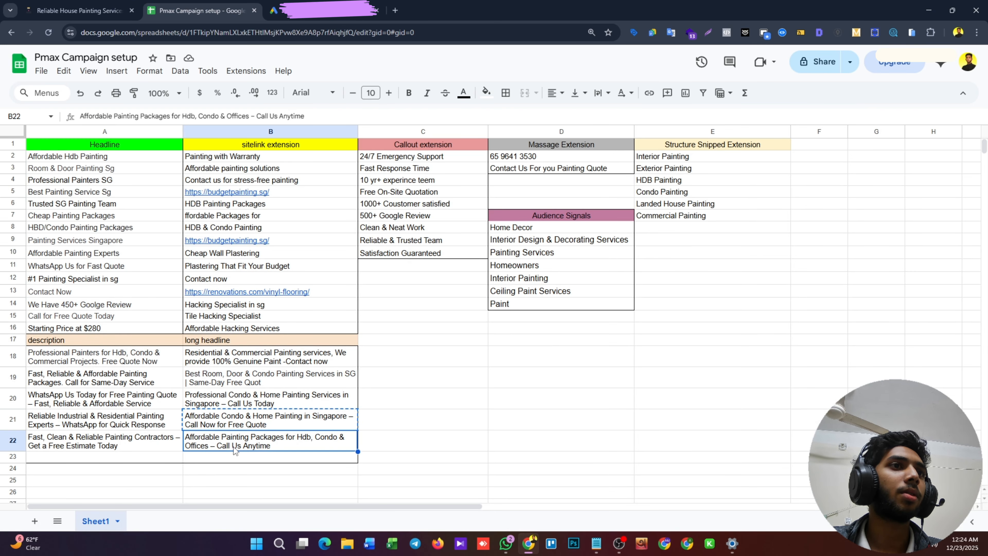
pyautogui.hotkey('ctrl', 'c')
pyautogui.click(308, 10)
pyautogui.click(335, 407)
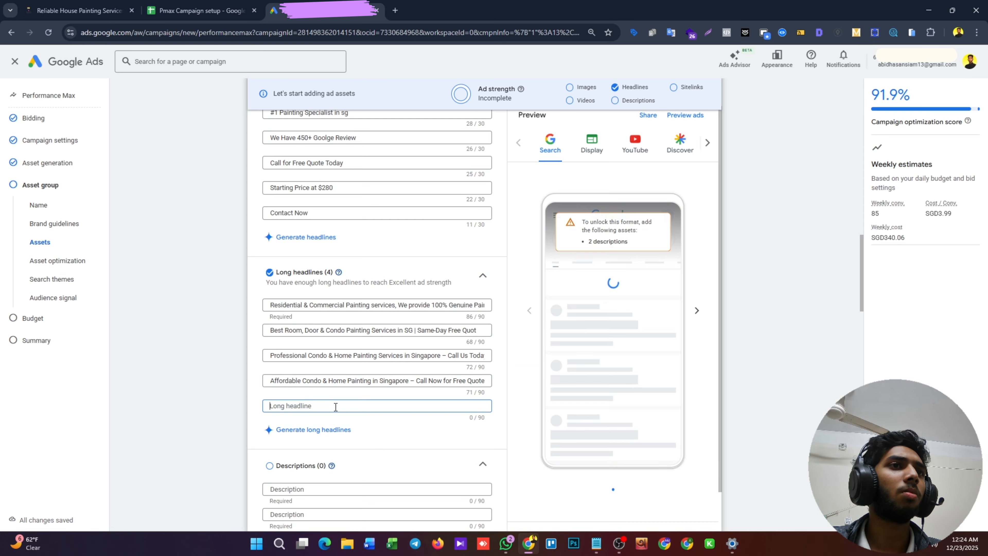
# Copy "Fast, Clean & Reliable Painting Contractors – Get a Free Estimate Today" from the spreadsheet into the first description.
pyautogui.click(213, 13)
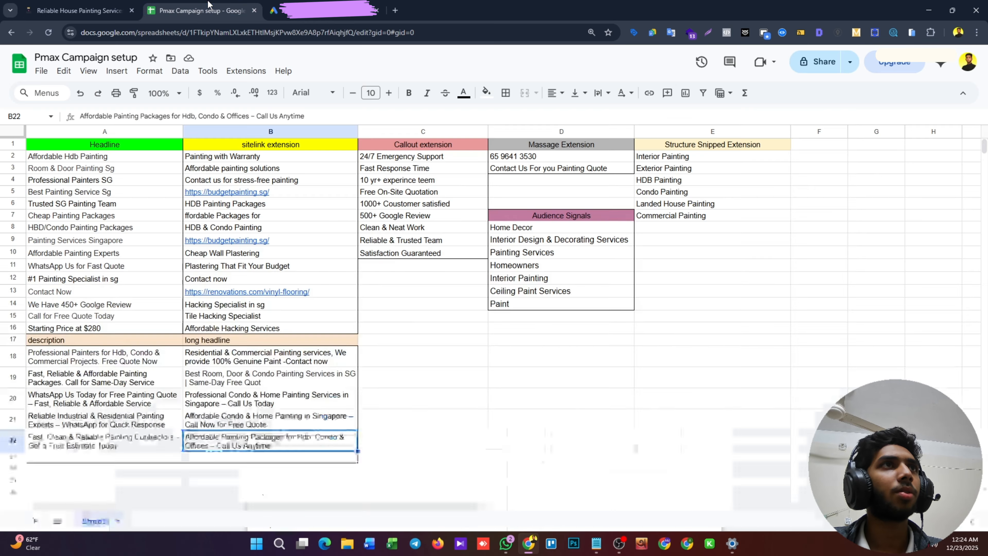
pyautogui.click(145, 443)
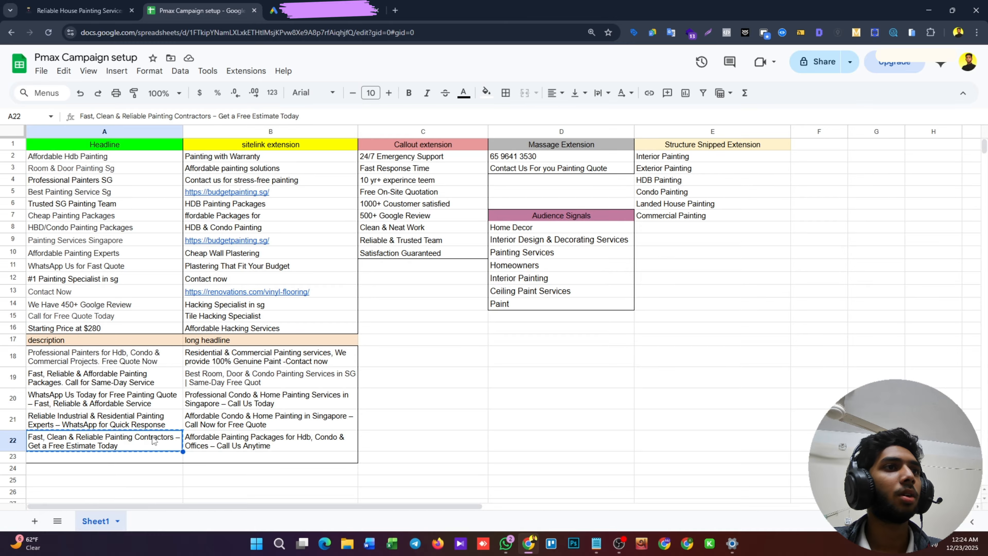
pyautogui.hotkey('ctrl', 'Tab')
pyautogui.scroll(-4, 327, 389)
pyautogui.click(314, 335)
pyautogui.hotkey('ctrl', 'v')
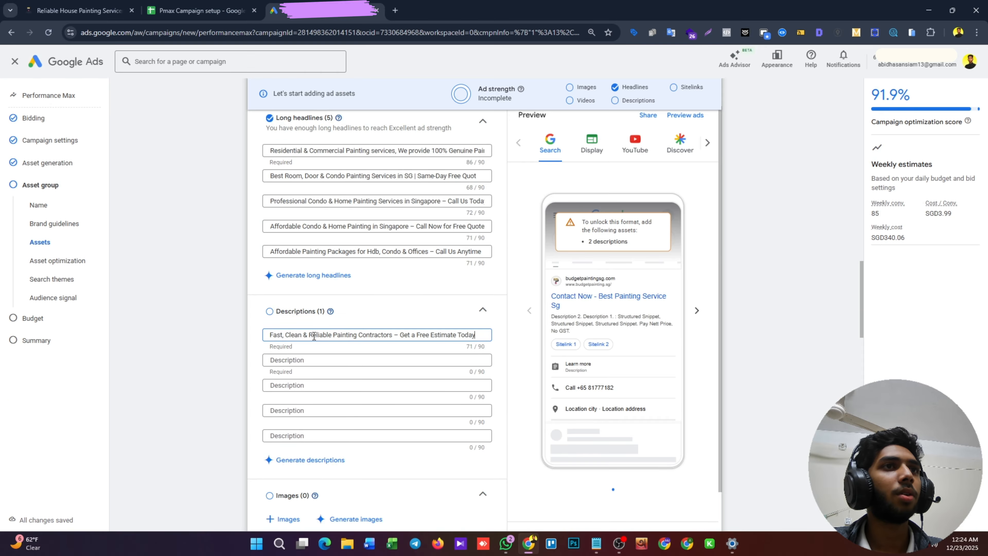
# Copy "Reliable Industrial & Residential Painting Experts – WhatsApp for Quick Response" from the spreadsheet into the second description.
pyautogui.click(198, 11)
pyautogui.click(102, 420)
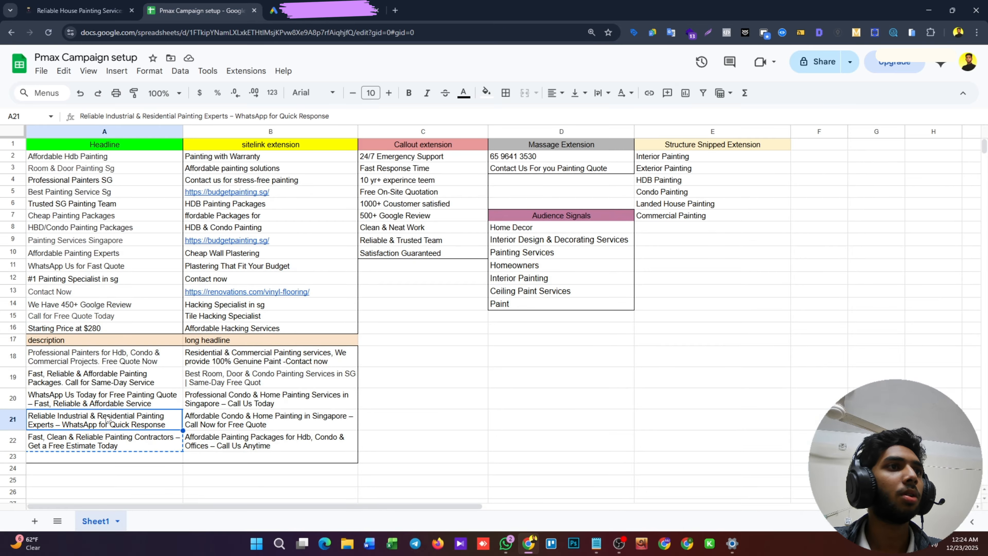
pyautogui.hotkey('ctrl', 'Tab')
pyautogui.click(323, 359)
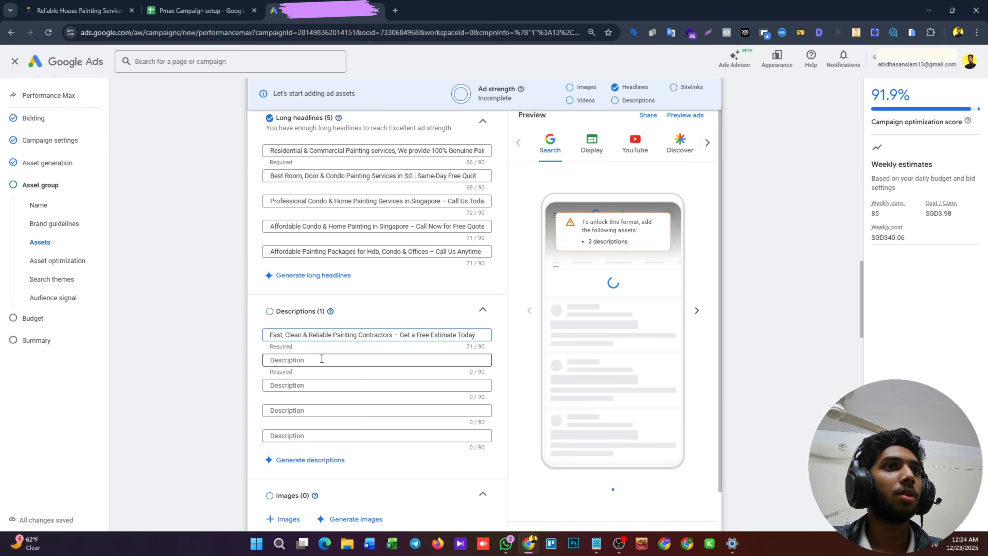
pyautogui.hotkey('ctrl', 'v')
# Copy "WhatsApp Us Today for Free Painting Quote – Fast, Reliable & Affordable Service" from the spreadsheet into the third description.
pyautogui.hotkey('ctrl', 'shift', 'Tab')
pyautogui.click(113, 405)
pyautogui.hotkey('ctrl', 'c')
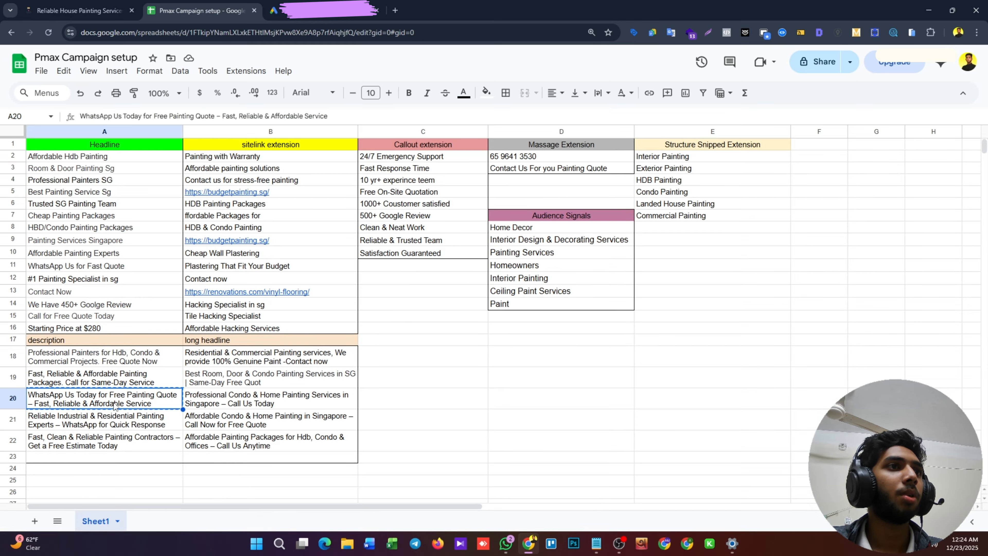
pyautogui.hotkey('ctrl', 'Tab')
pyautogui.click(296, 385)
pyautogui.hotkey('ctrl', 'v')
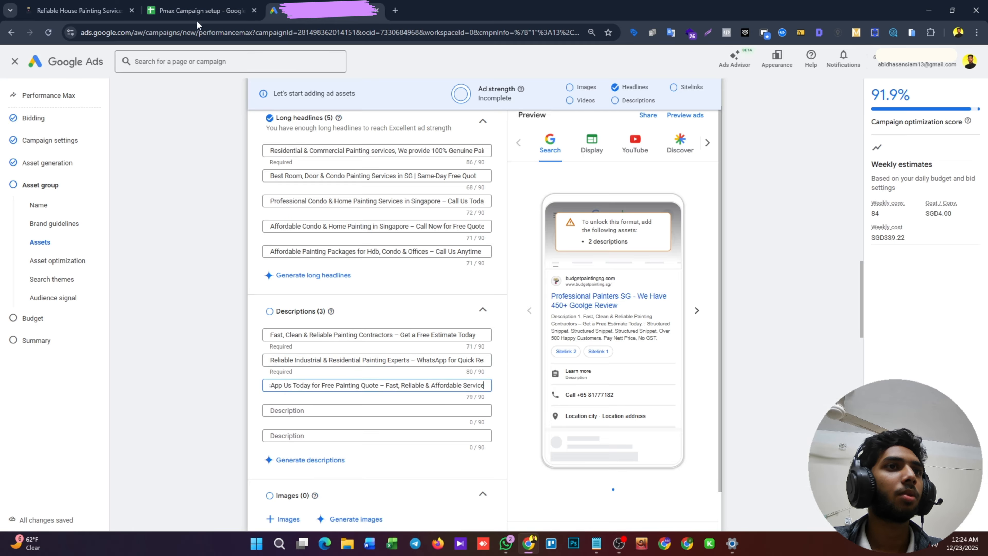
# Copy "Fast, Reliable & Affordable Painting Packages. Call for Same-Day Service" from the spreadsheet into the fourth description.
pyautogui.click(198, 12)
pyautogui.click(102, 364)
pyautogui.click(102, 375)
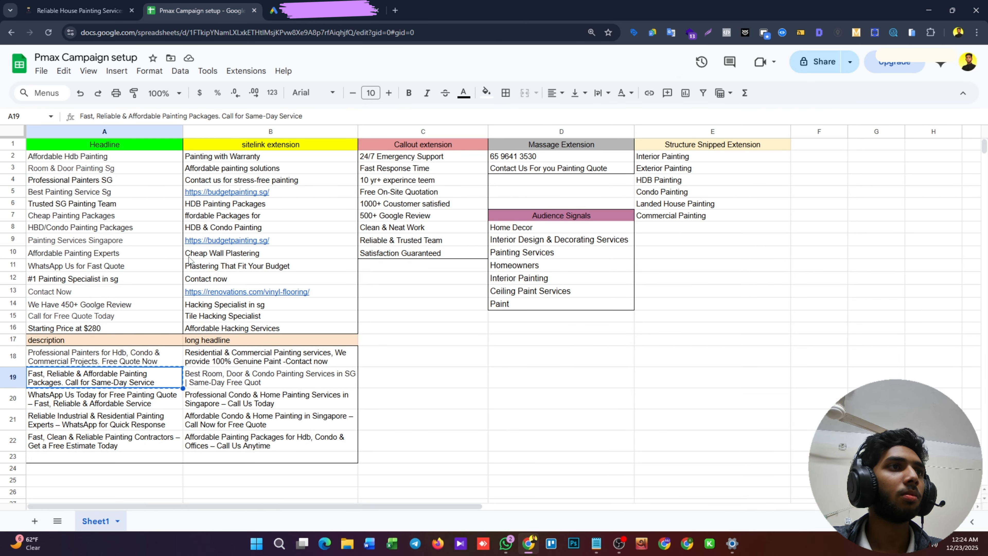
pyautogui.hotkey('ctrl', 'Tab')
pyautogui.scroll(-3, 329, 394)
pyautogui.click(320, 359)
pyautogui.hotkey('ctrl', 'v')
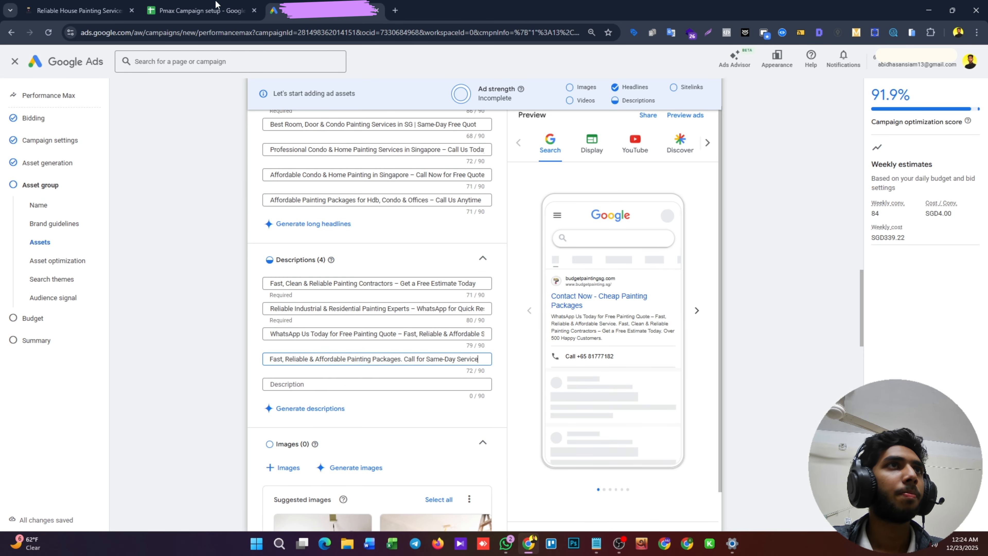
# Copy "Professional Painters for Hdb, Condo & Commercial Projects. Free Quote Now" from the spreadsheet into the fifth description.
pyautogui.click(216, 5)
pyautogui.click(134, 362)
pyautogui.hotkey('ctrl', 'Tab')
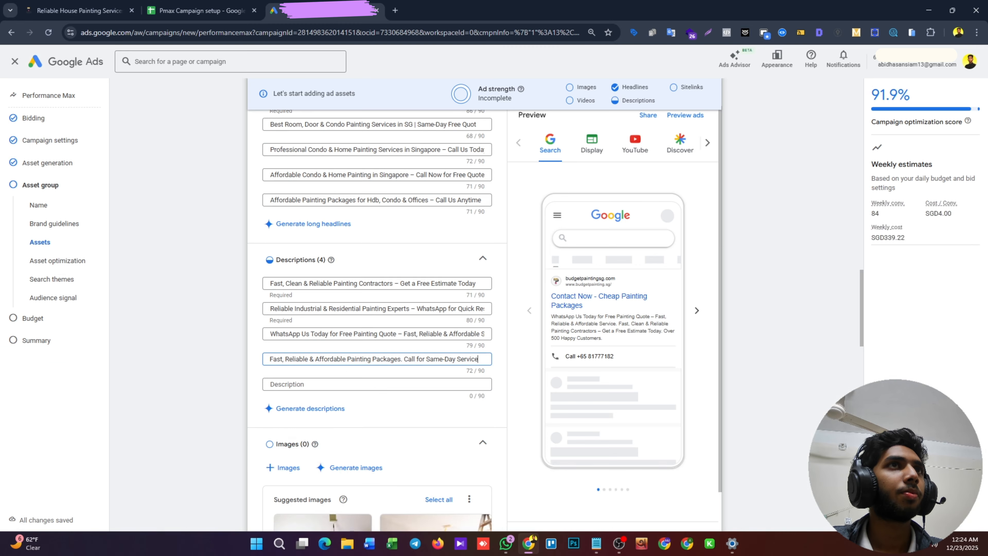
pyautogui.click(341, 393)
pyautogui.hotkey('ctrl', 'v')
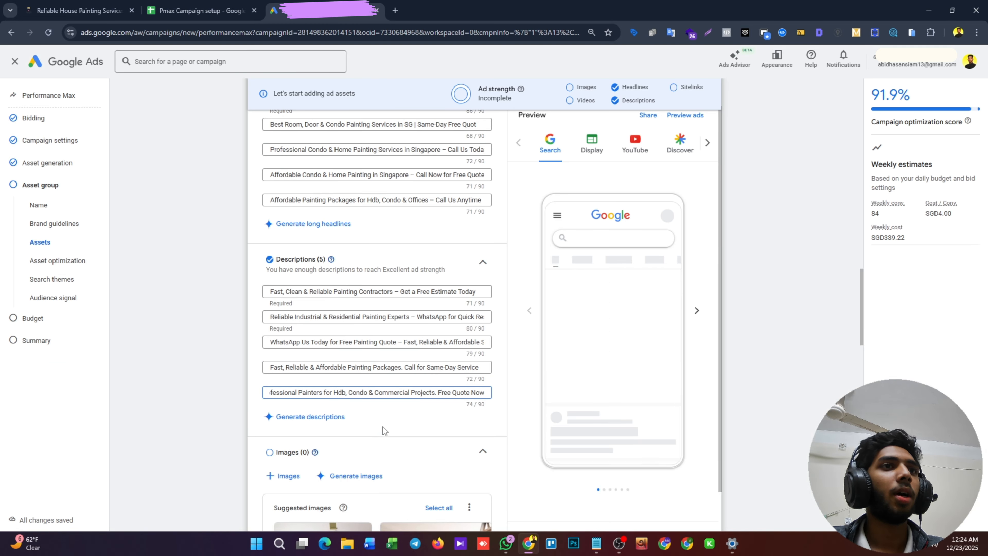
pyautogui.scroll(-5, 383, 427)
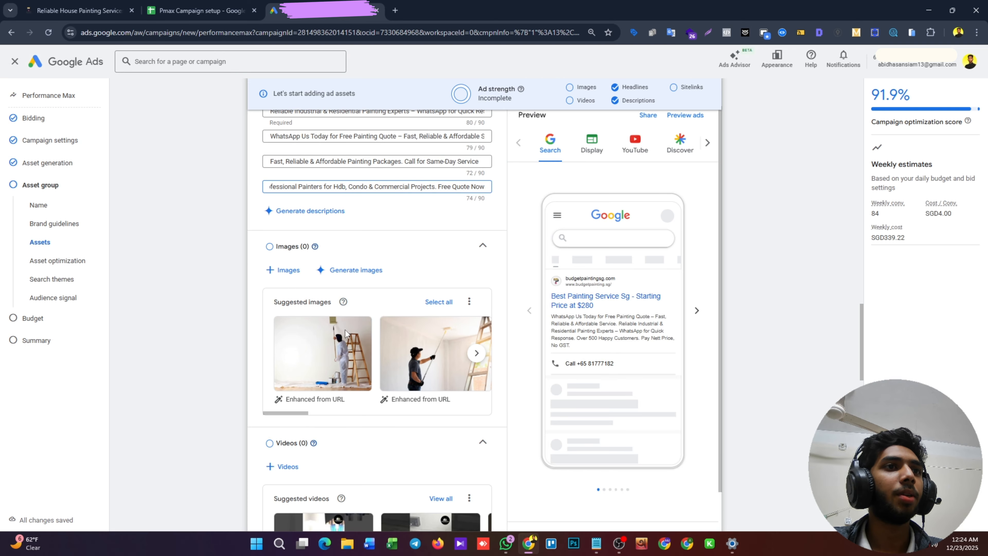
pyautogui.click(296, 275)
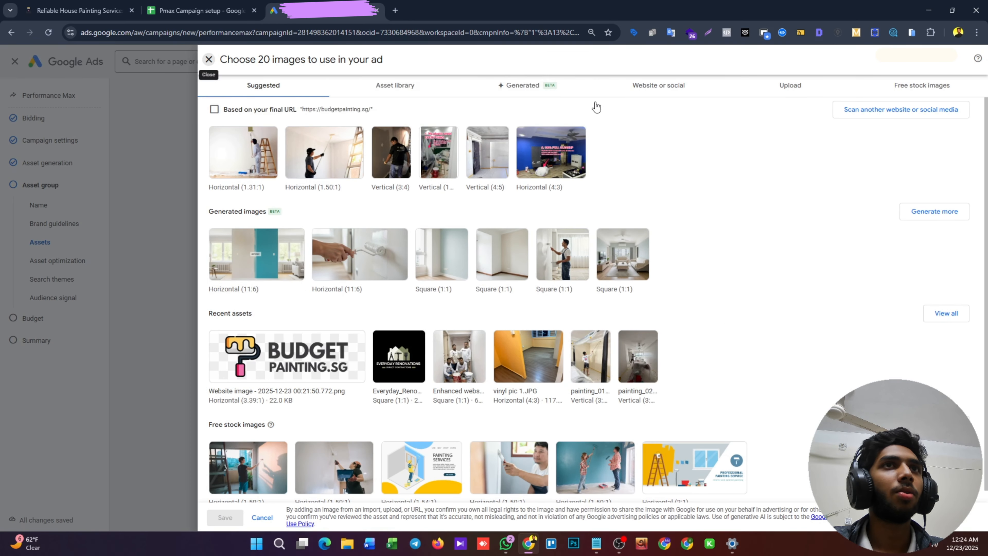
pyautogui.click(696, 87)
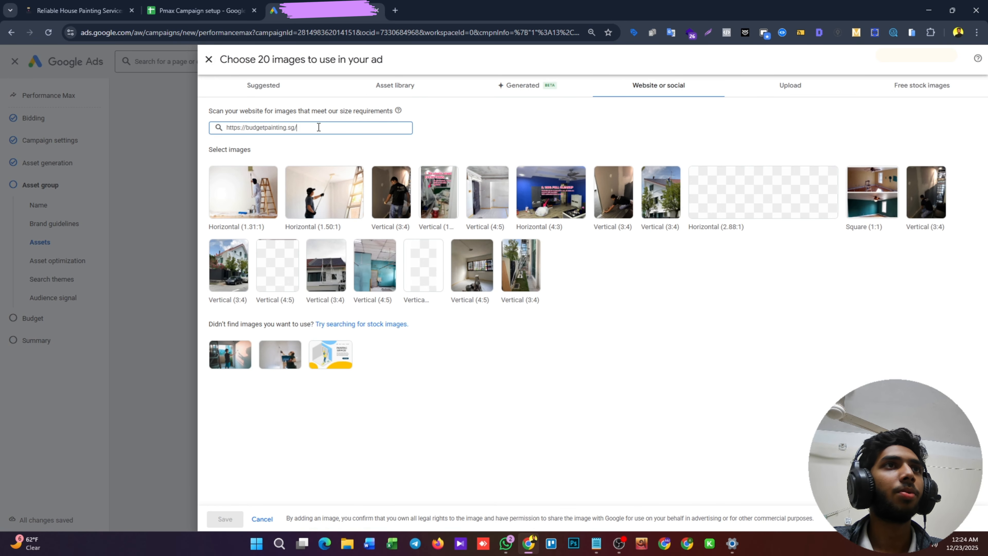
pyautogui.click(640, 367)
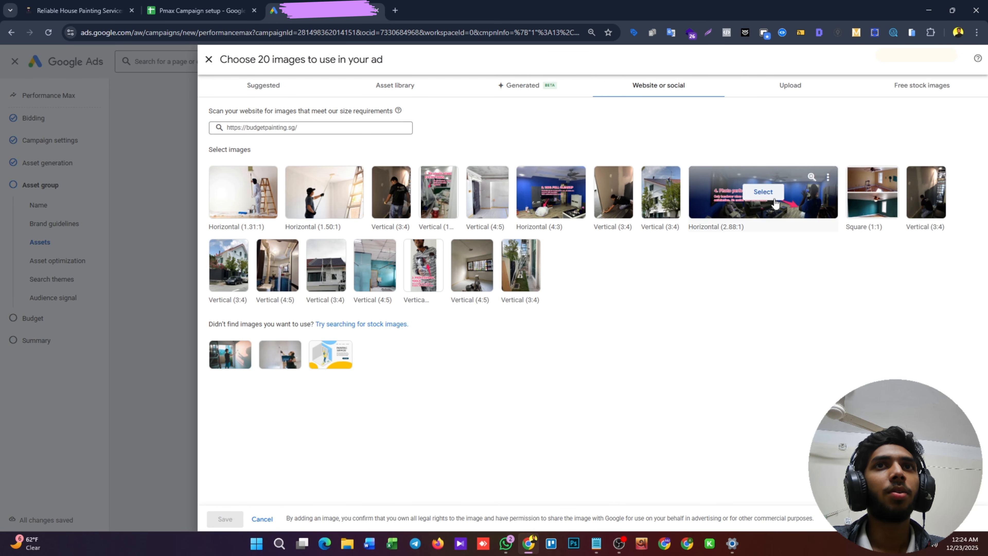
pyautogui.click(33, 5)
pyautogui.scroll(-3, 299, 343)
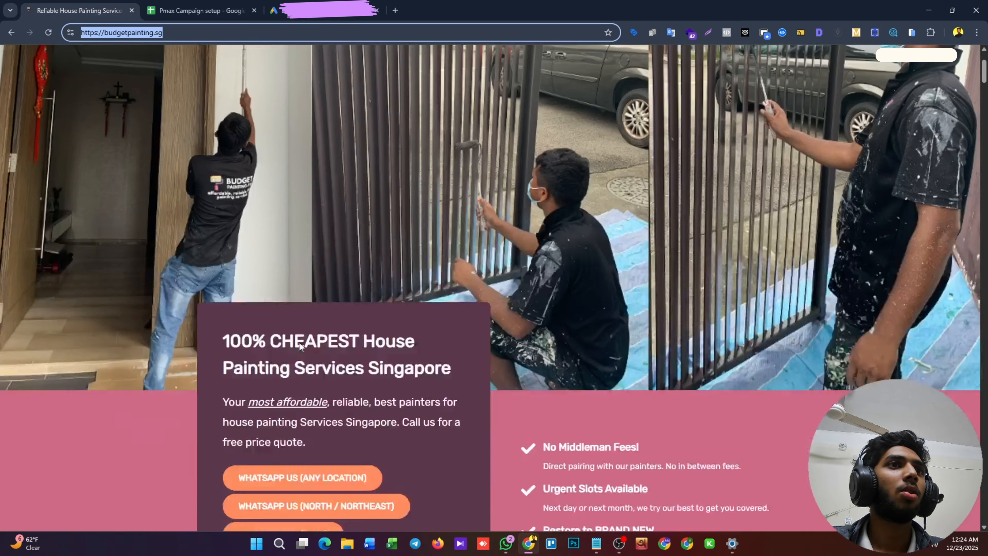
pyautogui.scroll(-20, 300, 343)
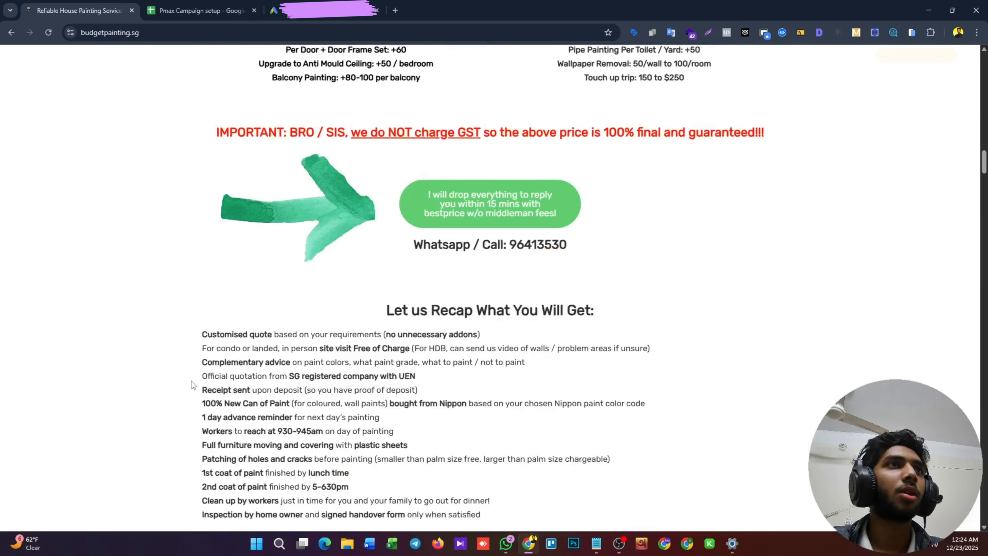
pyautogui.click(316, 8)
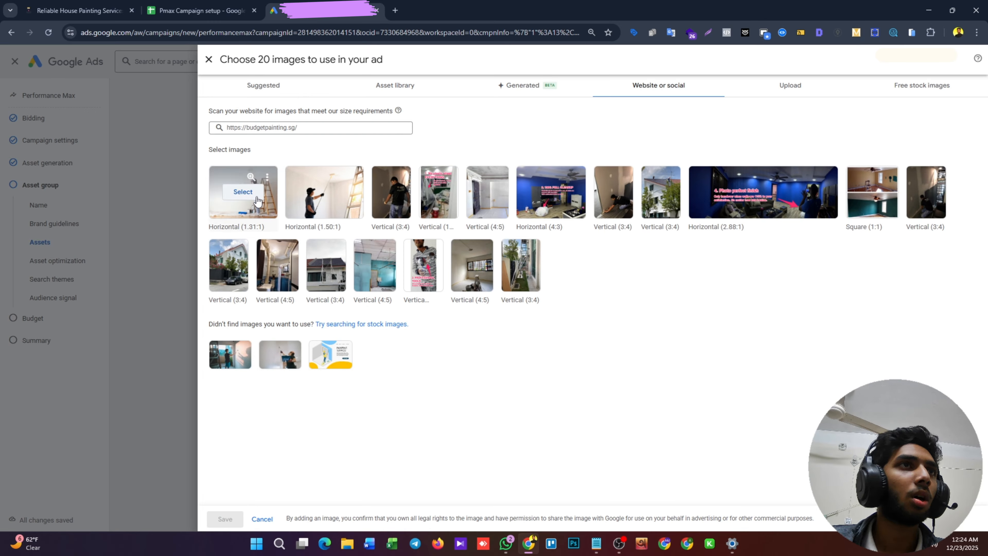
# Select seven website images for the ad: the two light-wall painter photos, the 2.88:1 banner, the text-captioned worker and three dark-interior 3:4 photos.
pyautogui.click(241, 192)
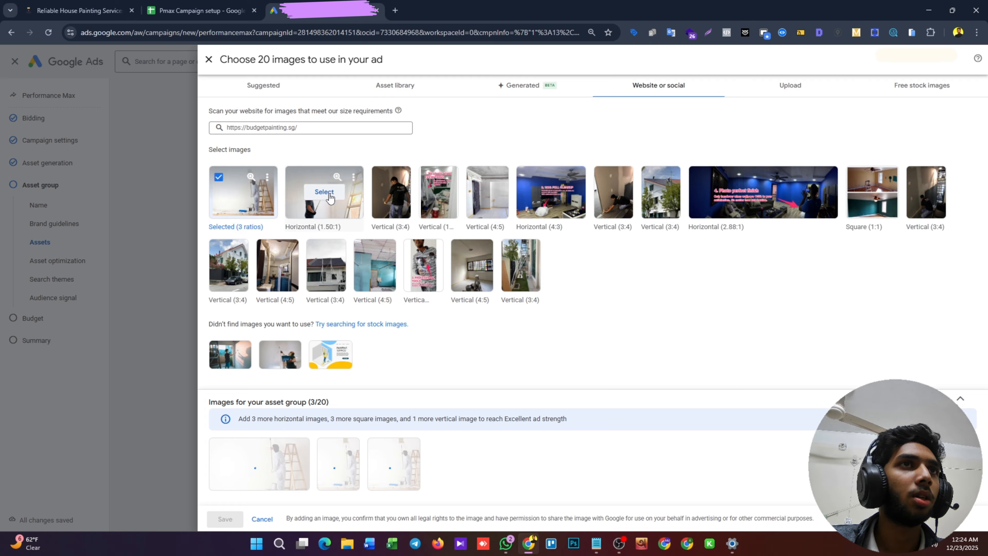
pyautogui.click(324, 192)
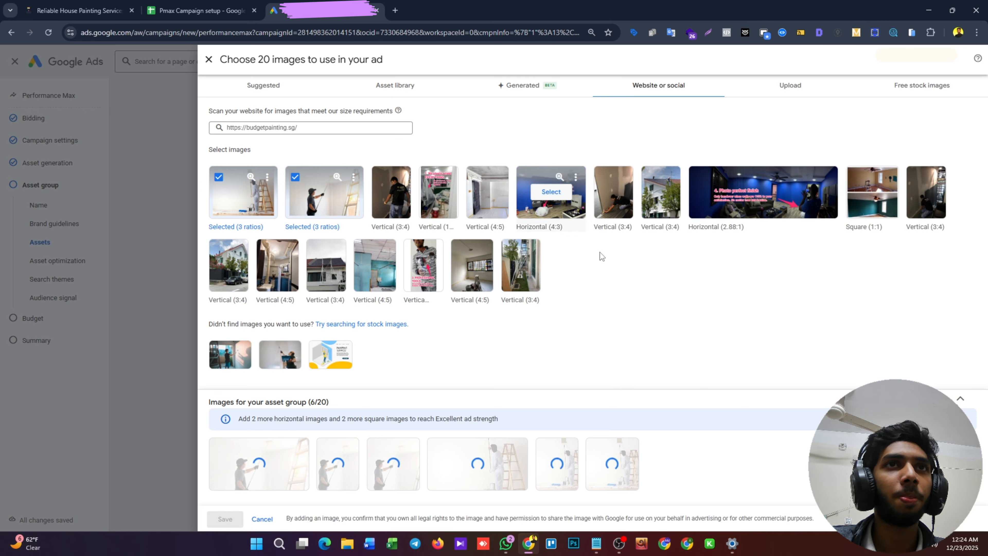
pyautogui.click(614, 191)
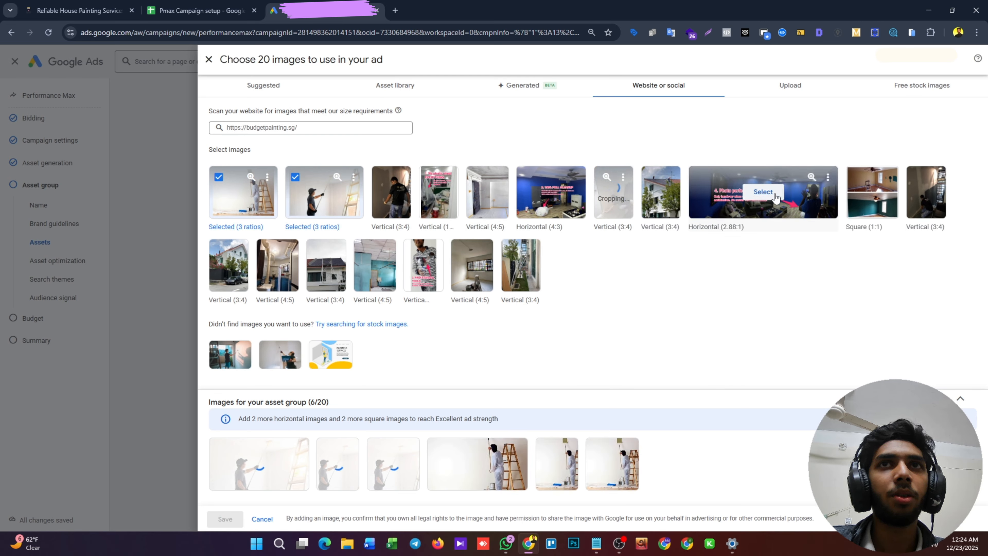
pyautogui.click(775, 196)
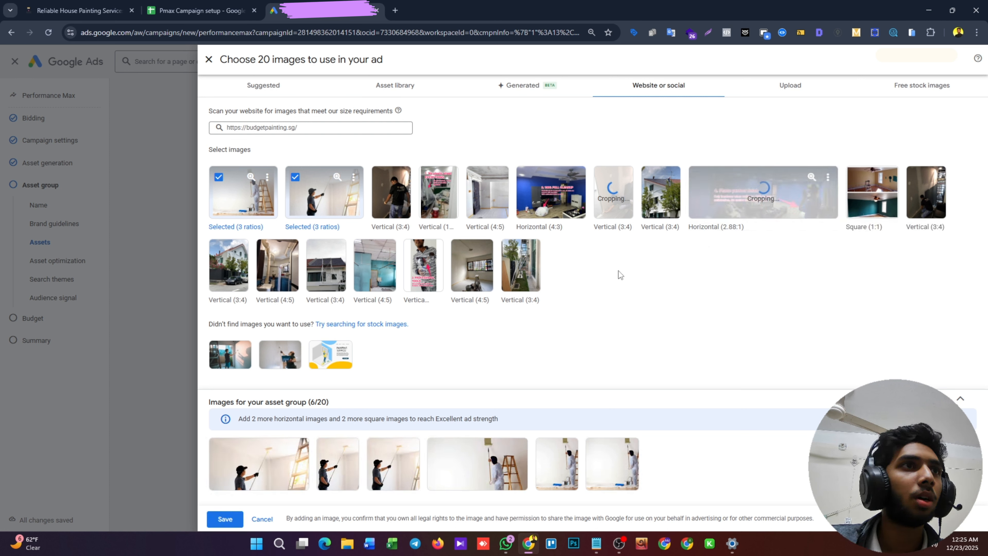
pyautogui.click(393, 201)
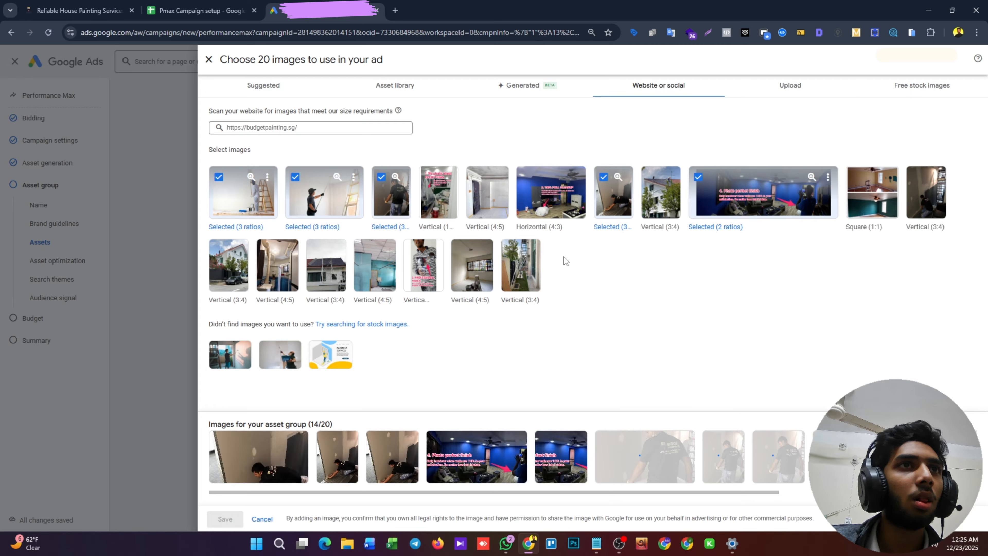
pyautogui.click(434, 288)
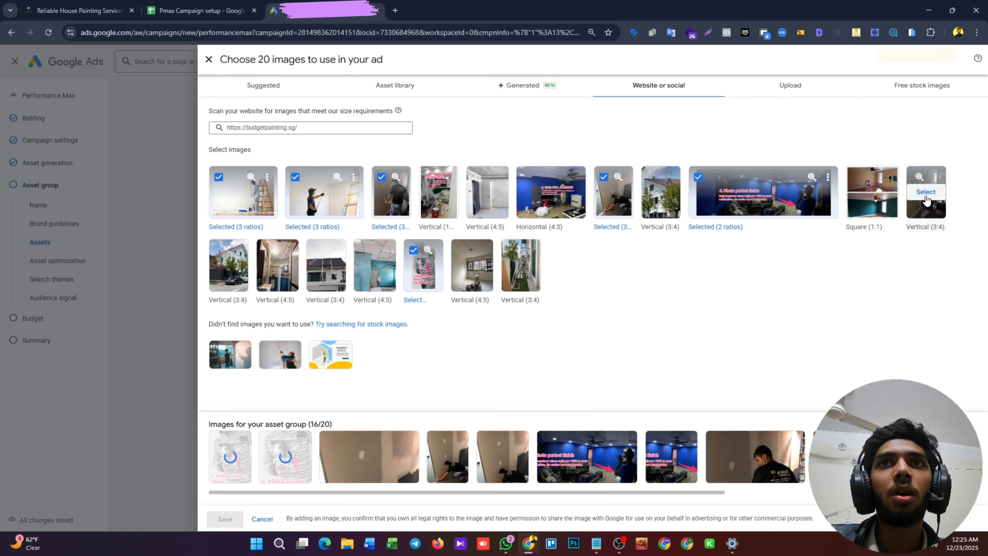
pyautogui.click(927, 197)
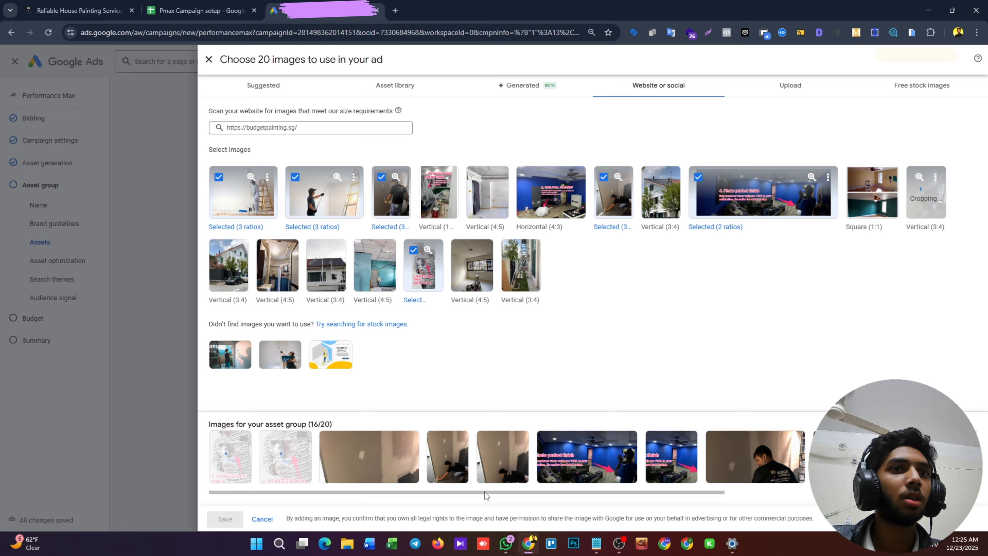
# Reposition the 1.91:1 crop of the newest dark-interior image, check its 1:1 and 4:5 crops, select the three ratios, and save the images.
pyautogui.moveTo(481, 493); pyautogui.dragTo(401, 487)
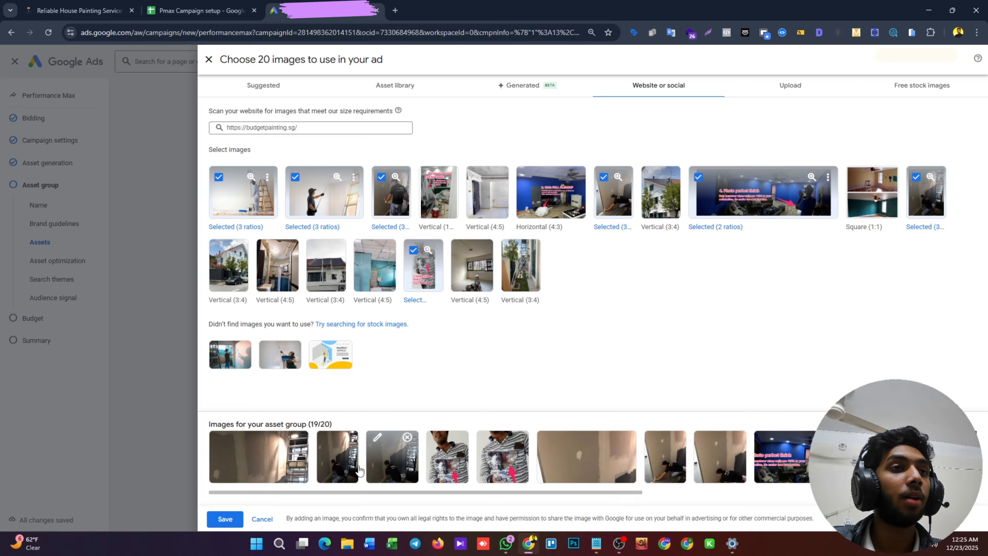
pyautogui.click(285, 476)
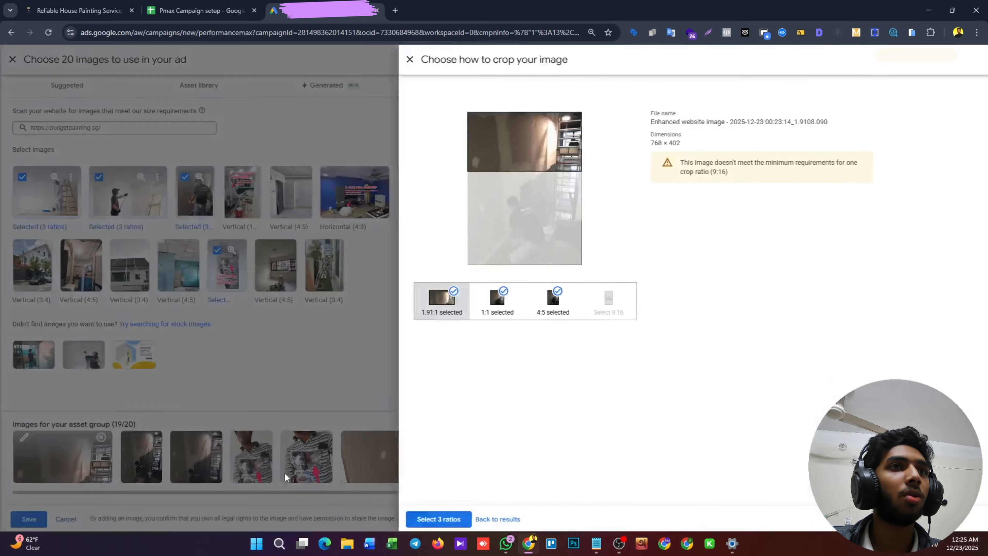
pyautogui.moveTo(548, 190); pyautogui.dragTo(537, 207)
pyautogui.click(492, 311)
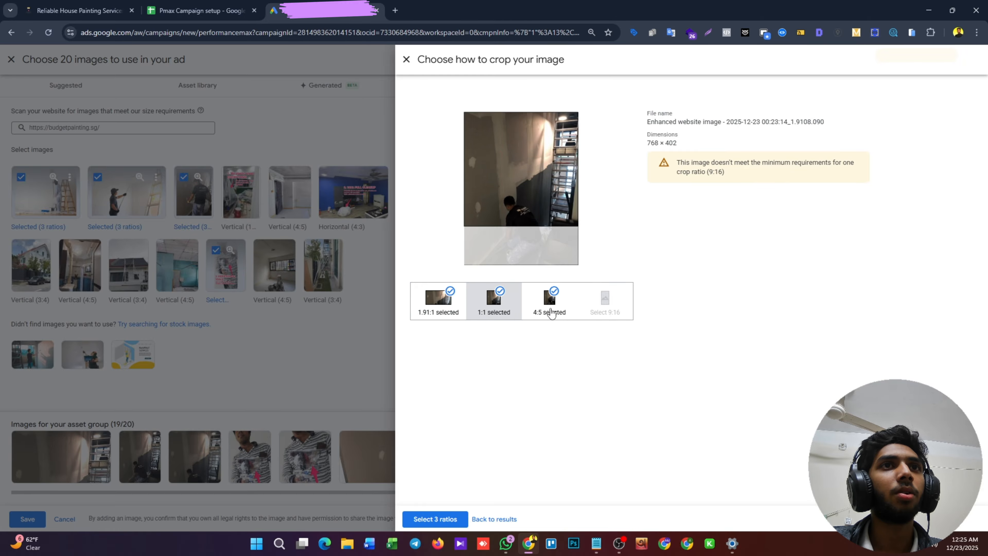
pyautogui.click(549, 301)
pyautogui.click(425, 519)
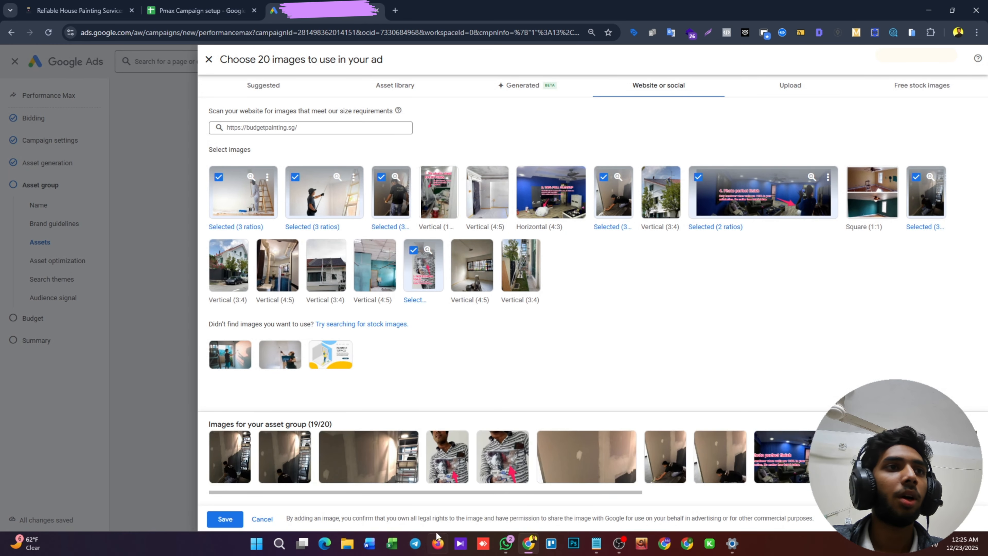
pyautogui.click(225, 520)
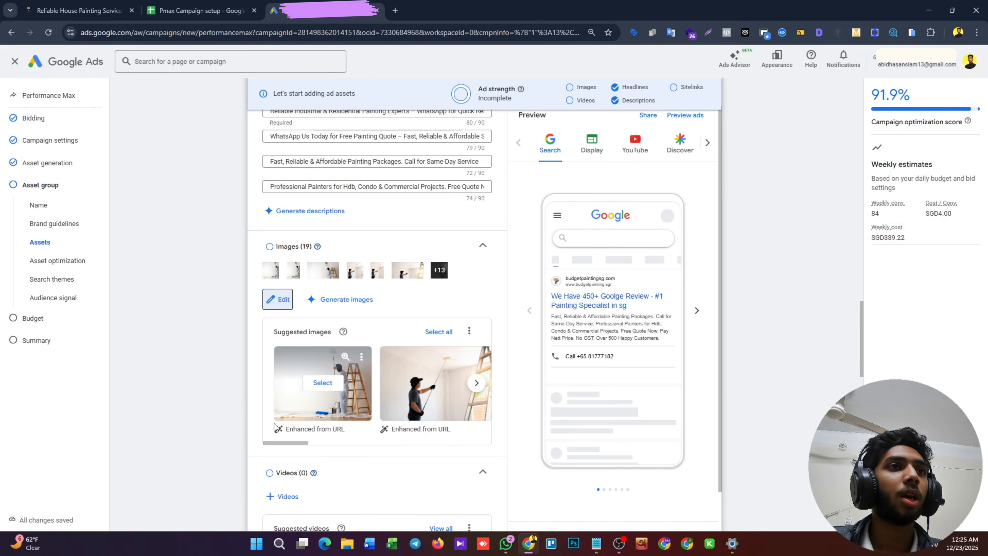
pyautogui.scroll(20, 516, 329)
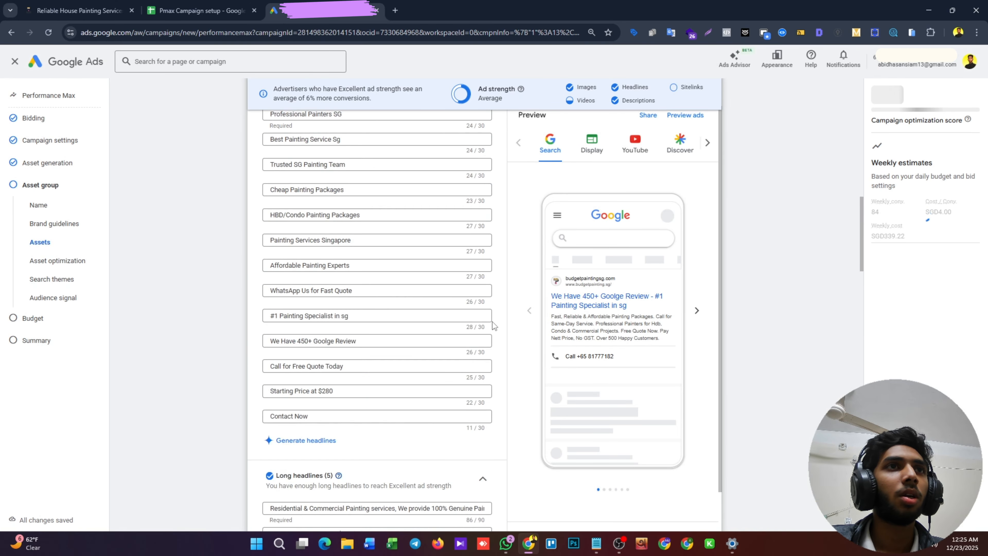
pyautogui.scroll(-9, 492, 321)
pyautogui.scroll(-15, 493, 322)
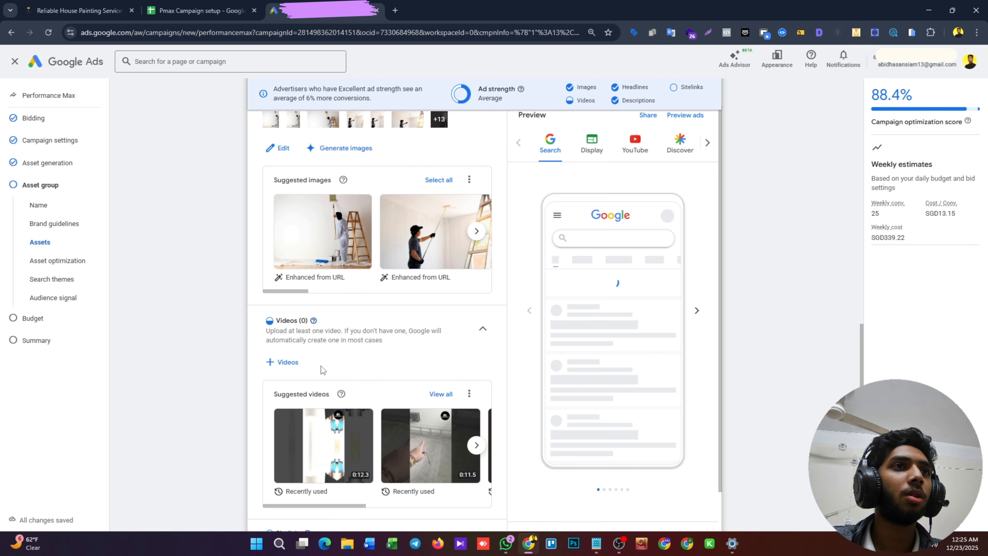
pyautogui.scroll(-4, 280, 368)
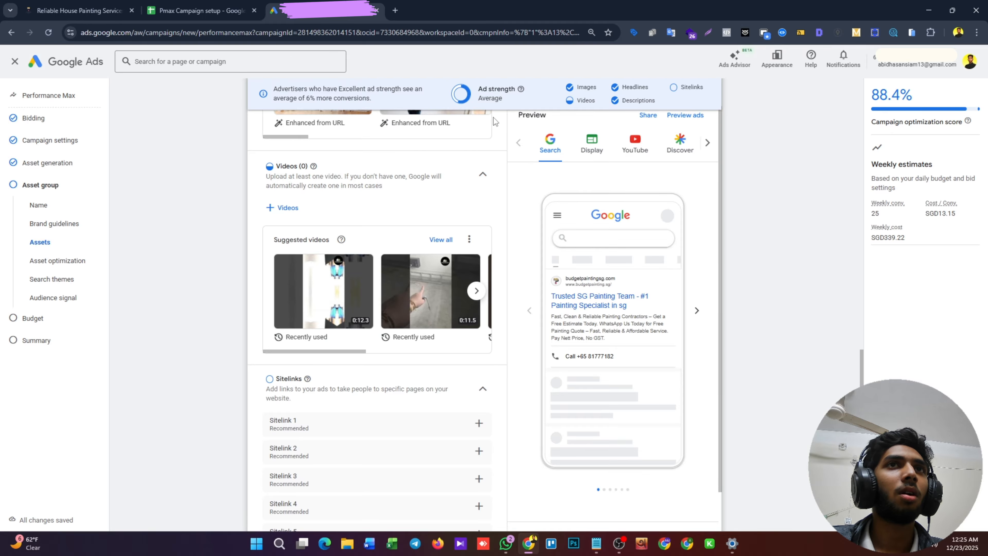
# Review the spreadsheet's sitelink extension column and start creating the first sitelink for the asset group.
pyautogui.scroll(-5, 459, 183)
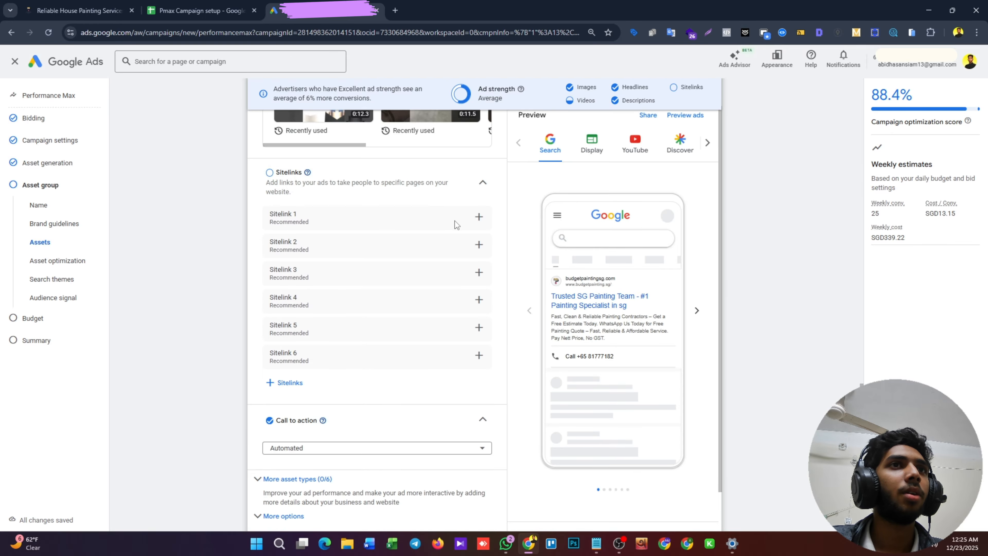
pyautogui.click(200, 11)
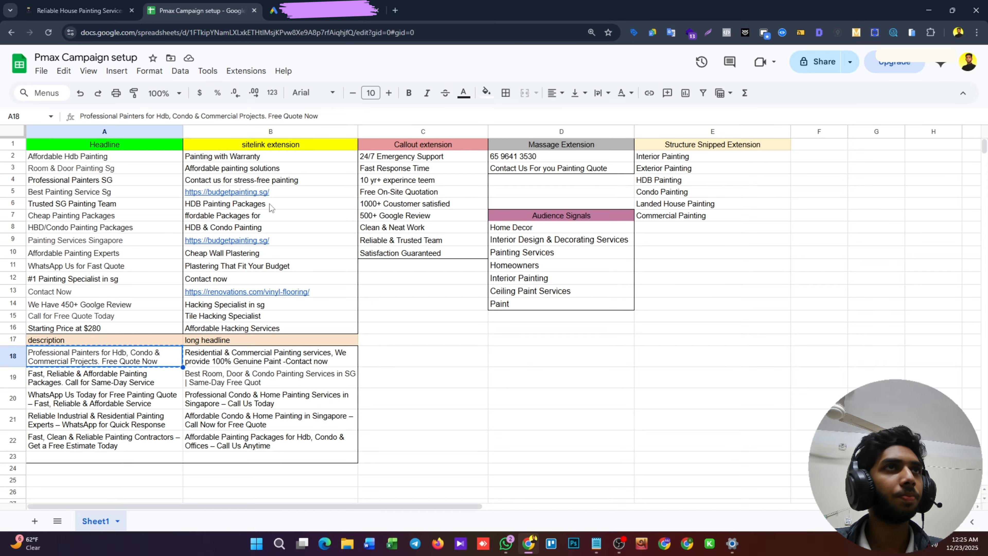
pyautogui.click(291, 4)
pyautogui.click(152, 3)
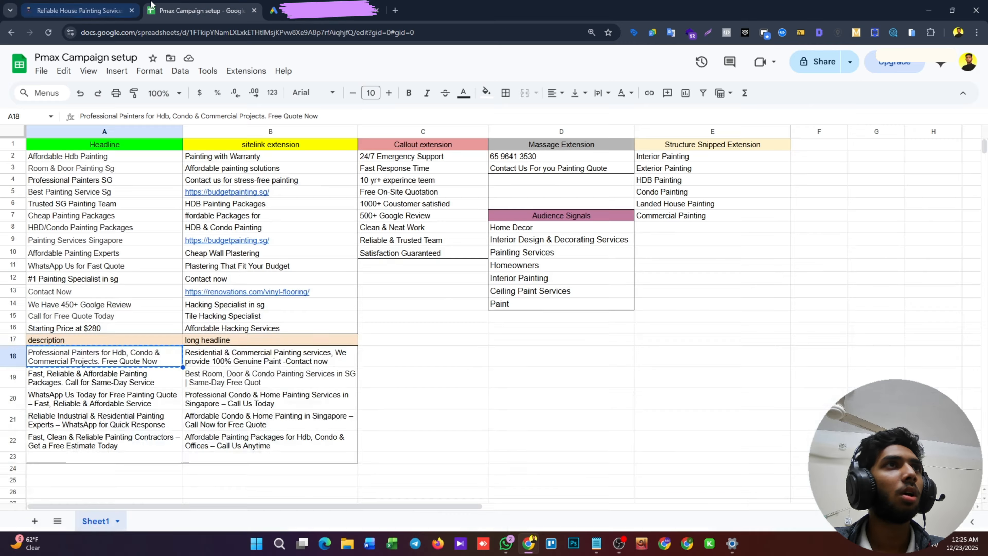
pyautogui.click(86, 3)
pyautogui.click(284, 4)
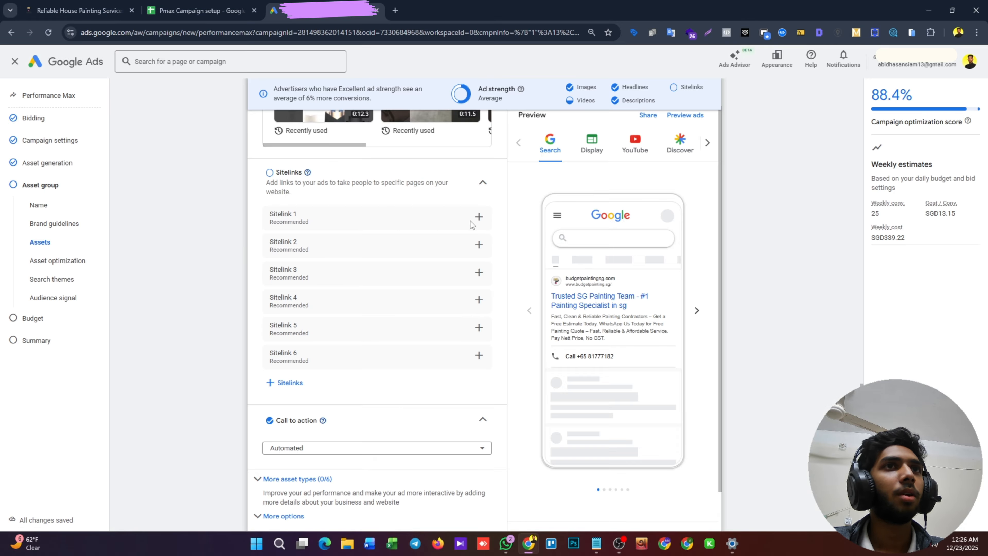
pyautogui.click(479, 218)
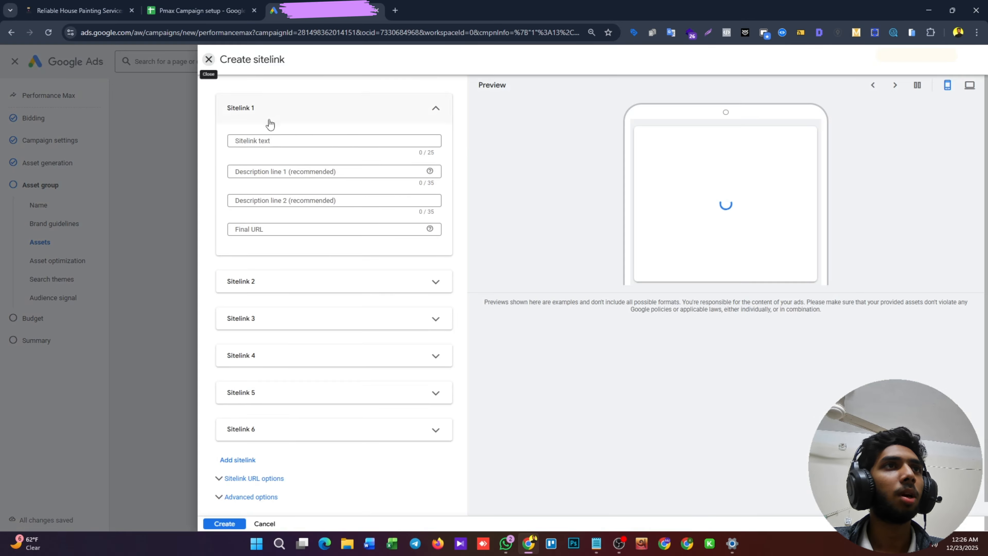
# Fill sitelink 1 from the spreadsheet with the text "Painting with Warranty" and description line 1 "Affordable painting solutions".
pyautogui.click(183, 4)
pyautogui.click(258, 158)
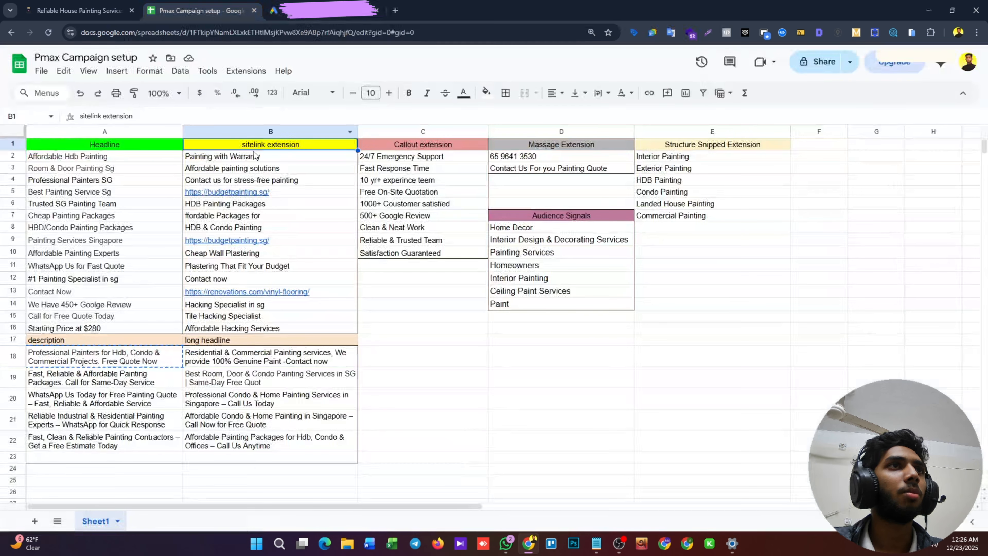
pyautogui.click(288, 4)
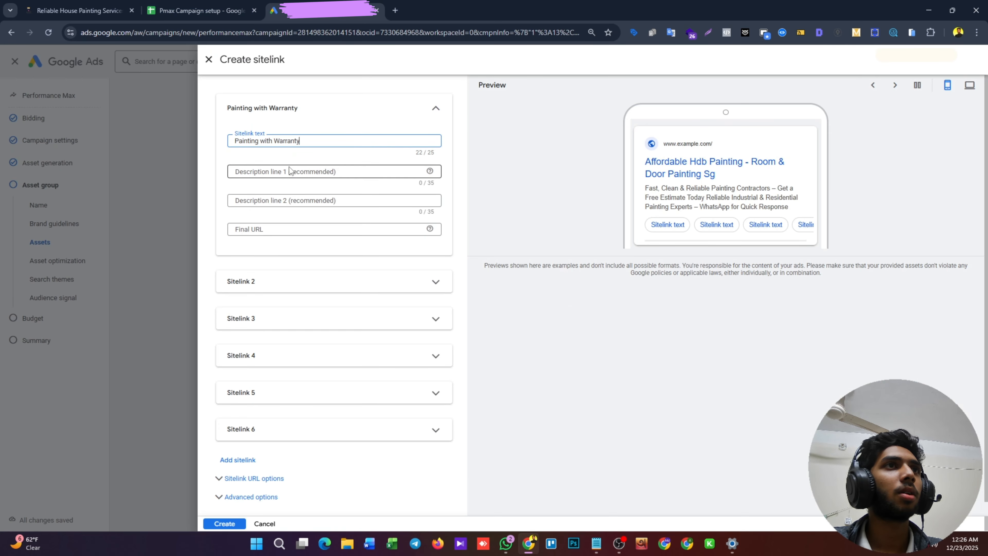
pyautogui.click(197, 9)
pyautogui.click(256, 171)
pyautogui.hotkey('ctrl', 'c')
pyautogui.click(288, 8)
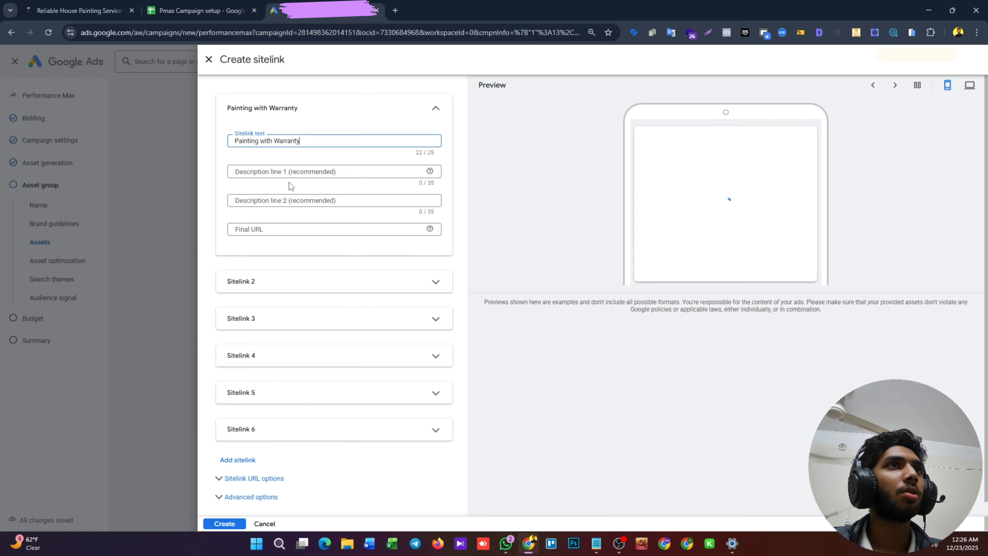
pyautogui.click(284, 175)
pyautogui.hotkey('ctrl', 'v')
# Copy "Contact us for stress-free painting" from the spreadsheet into sitelink 1's second description line.
pyautogui.click(197, 10)
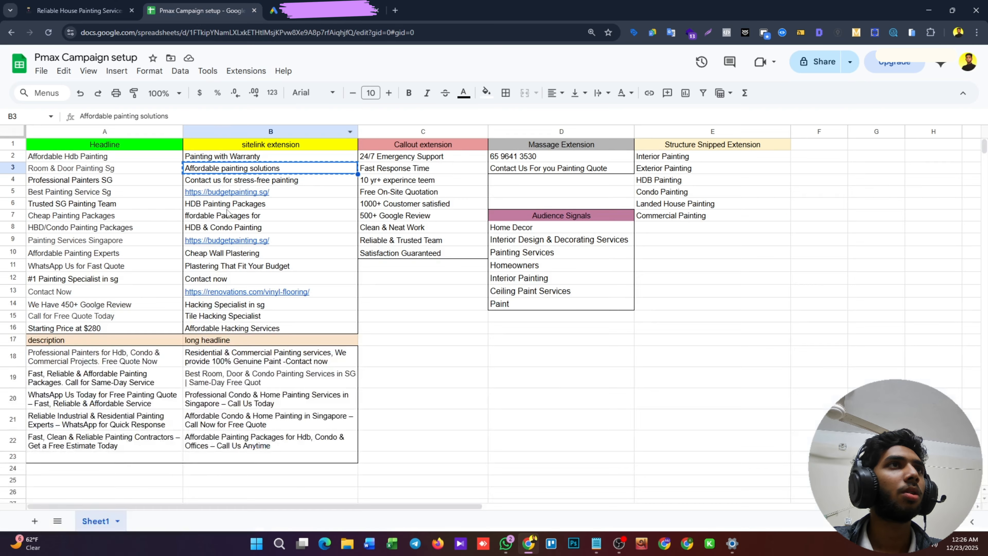
pyautogui.click(239, 184)
pyautogui.hotkey('ctrl', 'c')
pyautogui.click(287, 9)
pyautogui.click(311, 200)
pyautogui.hotkey('ctrl', 'v')
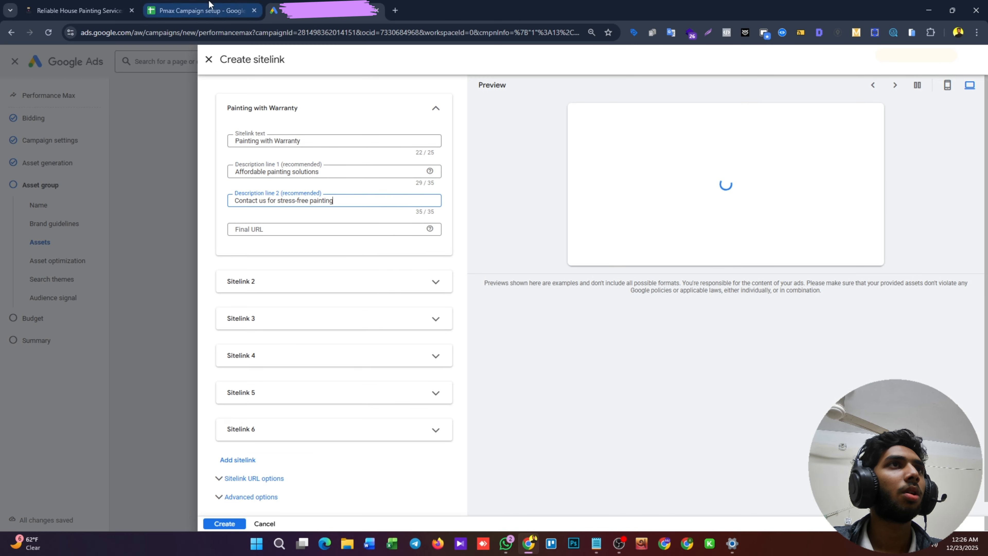
pyautogui.click(209, 4)
pyautogui.click(281, 192)
pyautogui.hotkey('ctrl', 'c')
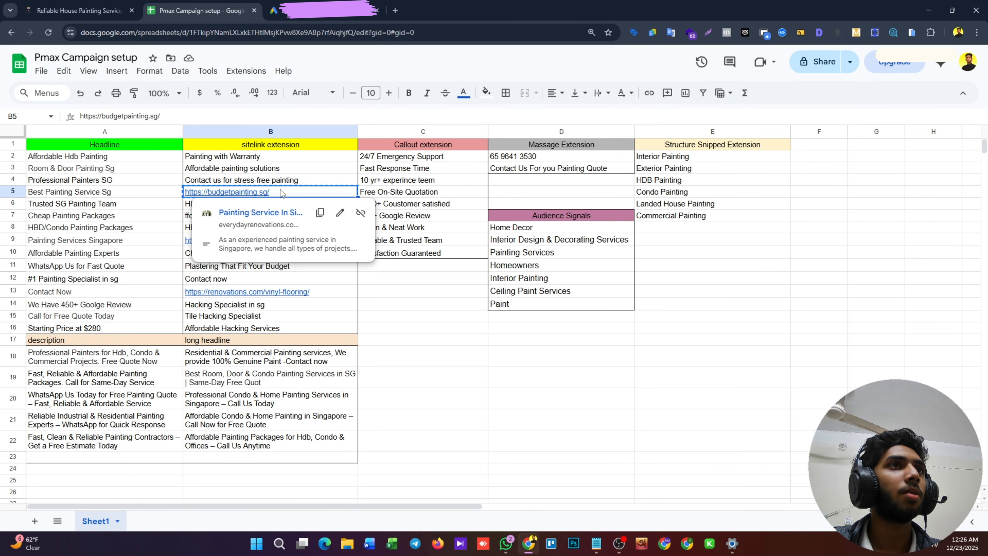
pyautogui.hotkey('ctrl', 'Tab')
pyautogui.click(319, 232)
pyautogui.hotkey('ctrl', 'v')
# Fill sitelink 2 from the spreadsheet with the text "HDB Painting Packages" and description line 1 "ffordable Packages for".
pyautogui.click(315, 281)
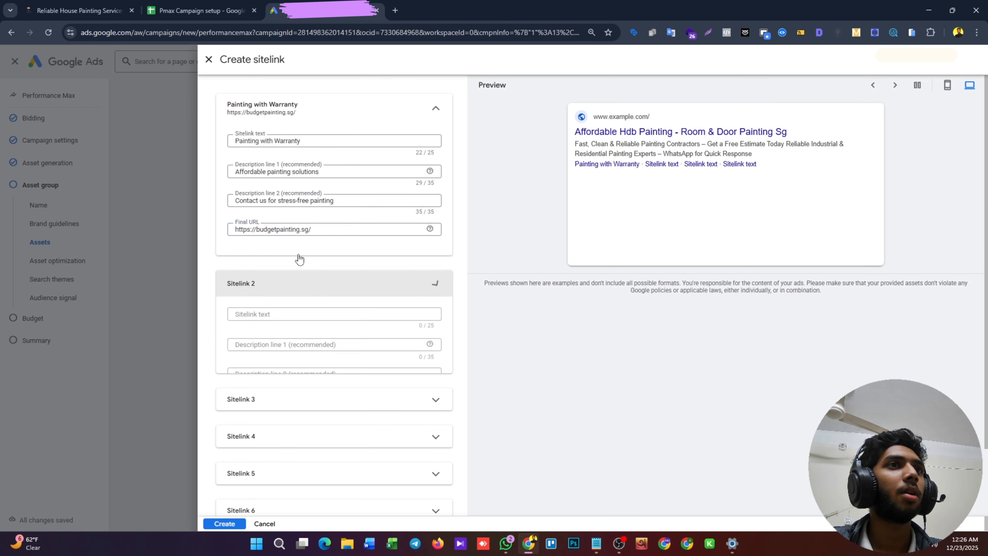
pyautogui.hotkey('ctrl', 'shift', 'Tab')
pyautogui.click(222, 207)
pyautogui.click(310, 4)
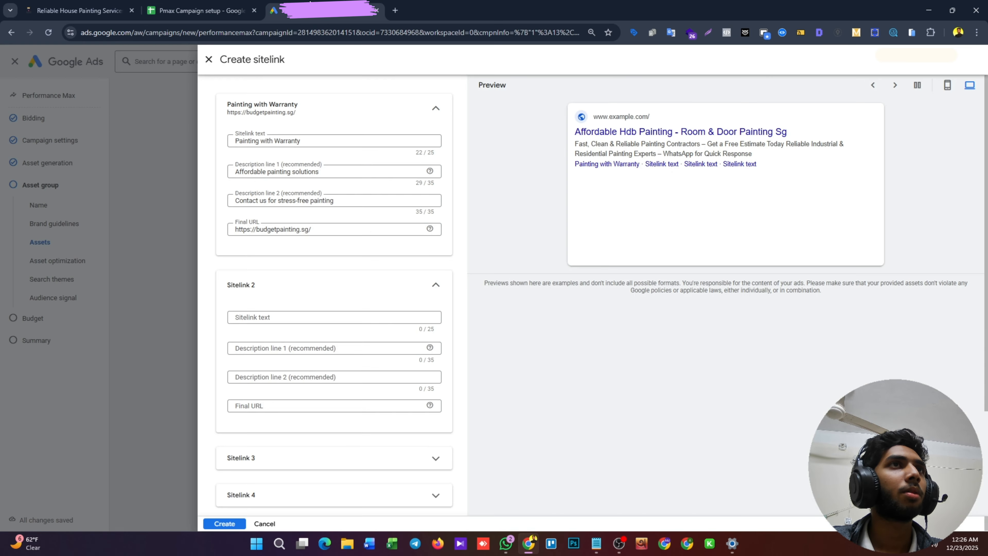
pyautogui.hotkey('ctrl', 'shift', 'Tab')
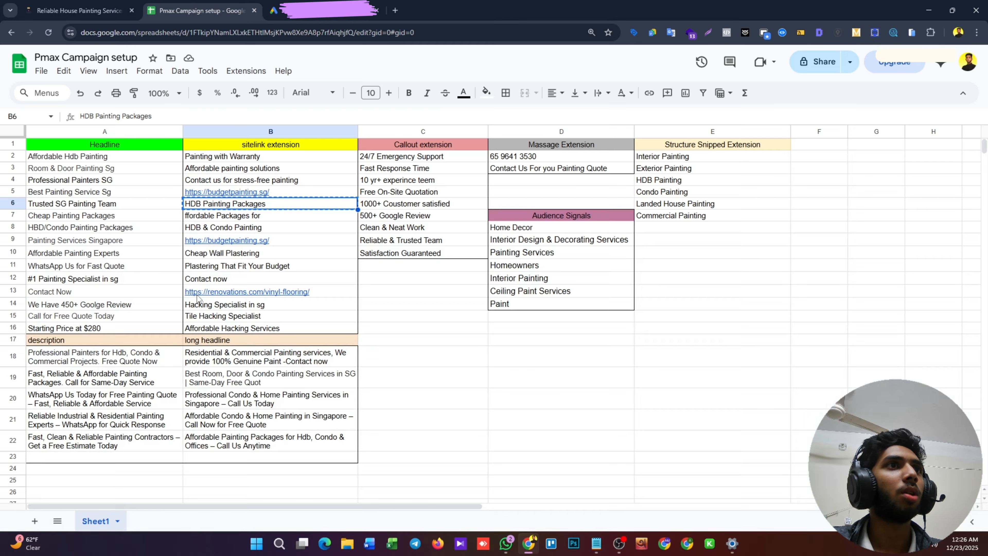
pyautogui.click(228, 219)
pyautogui.hotkey('ctrl', 'c')
pyautogui.hotkey('ctrl', 'Tab')
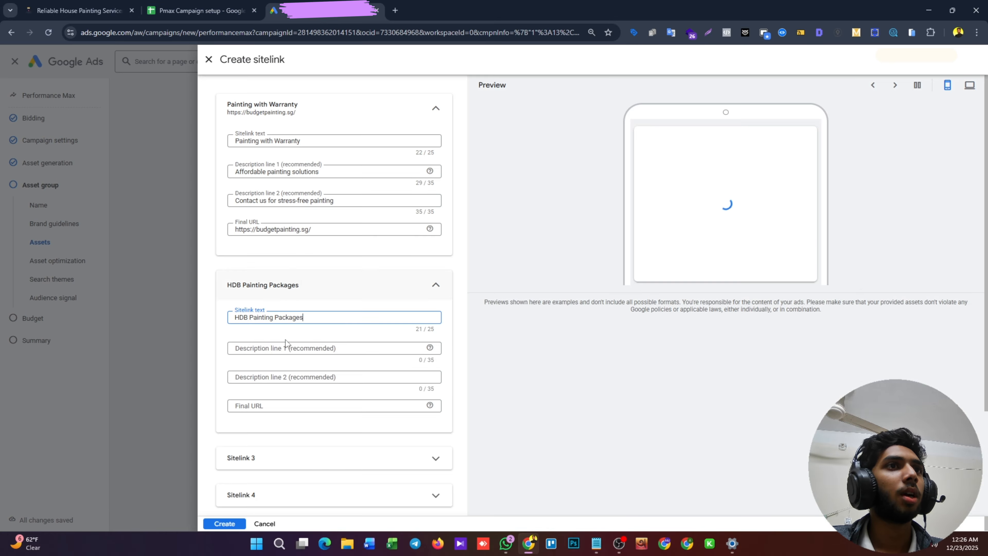
pyautogui.click(286, 347)
# Copy "HDB & Condo Painting" from the spreadsheet into sitelink 2's second description line.
pyautogui.hotkey('ctrl', 'shift', 'Tab')
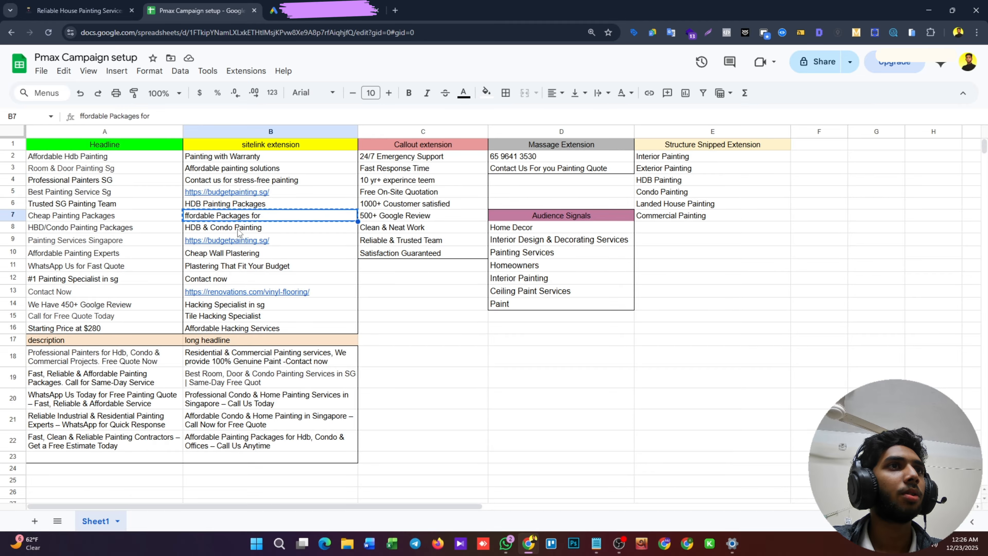
pyautogui.click(238, 229)
pyautogui.click(306, 16)
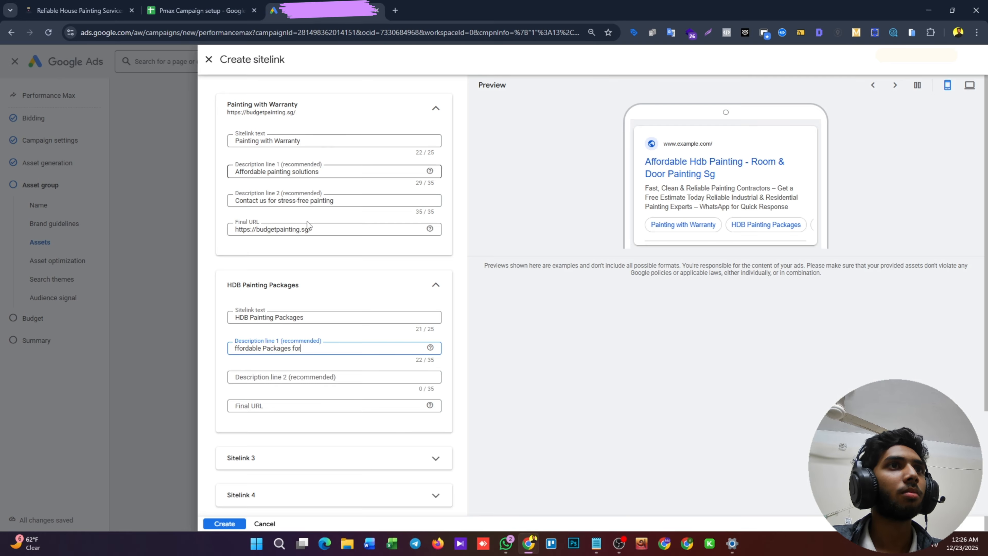
pyautogui.click(286, 372)
pyautogui.hotkey('ctrl', 'v')
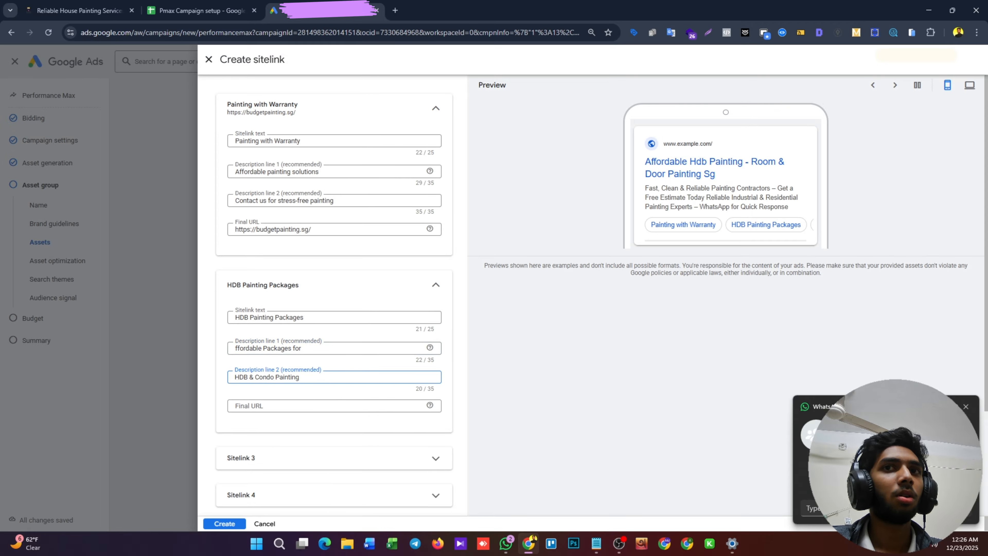
pyautogui.click(199, 10)
pyautogui.click(290, 242)
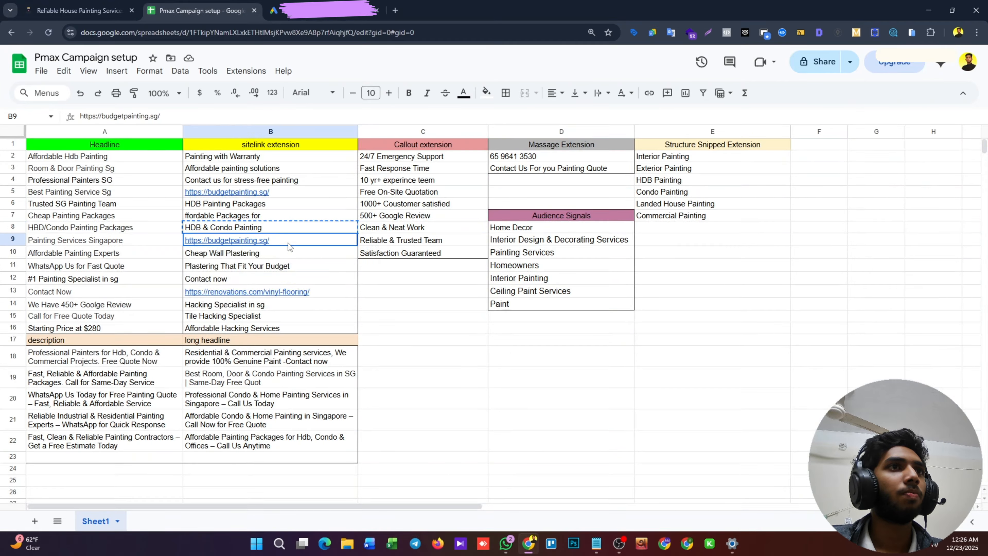
pyautogui.hotkey('ctrl', 'c')
pyautogui.click(305, 14)
pyautogui.click(287, 406)
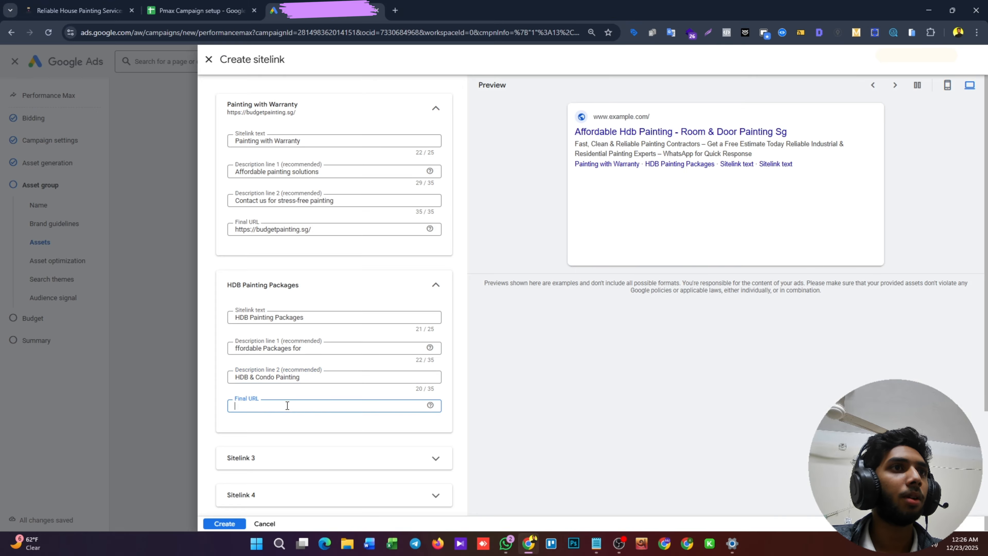
pyautogui.hotkey('ctrl', 'v')
# Expand sitelink 3 and copy "Cheap Wall Plastering" from the spreadsheet into its sitelink text.
pyautogui.scroll(-3, 287, 405)
pyautogui.click(288, 358)
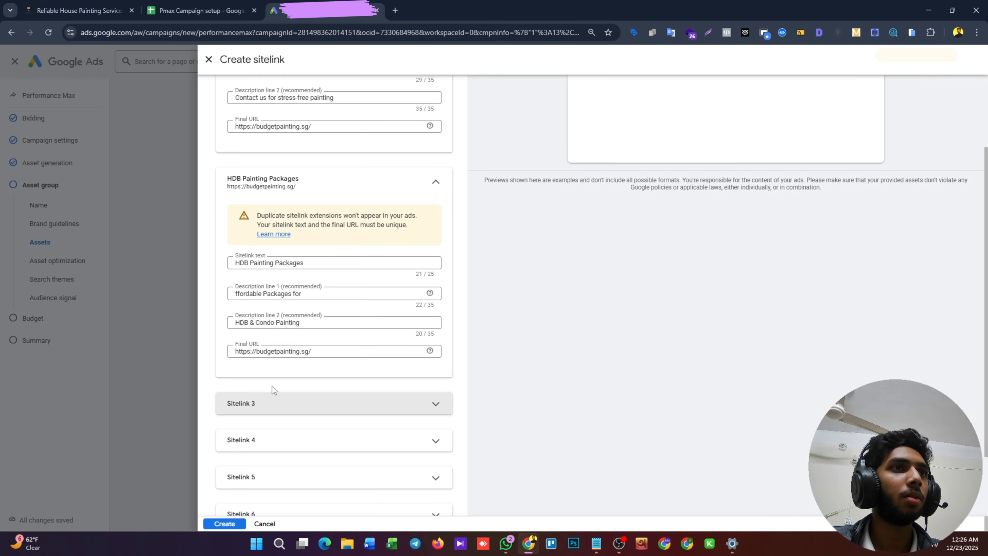
pyautogui.click(276, 403)
pyautogui.scroll(-3, 248, 289)
pyautogui.hotkey('ctrl', 'shift', 'Tab')
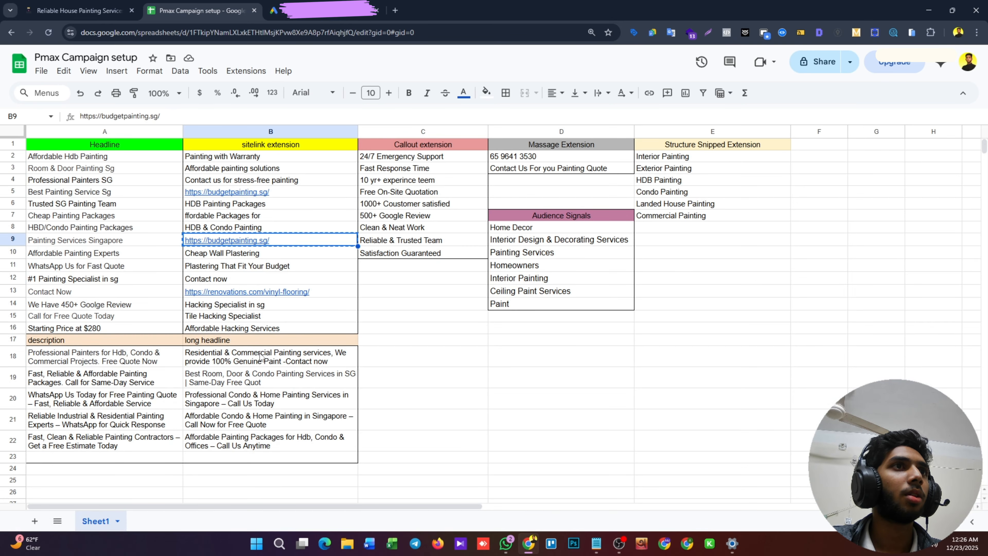
pyautogui.click(248, 254)
pyautogui.hotkey('ctrl', 'Tab')
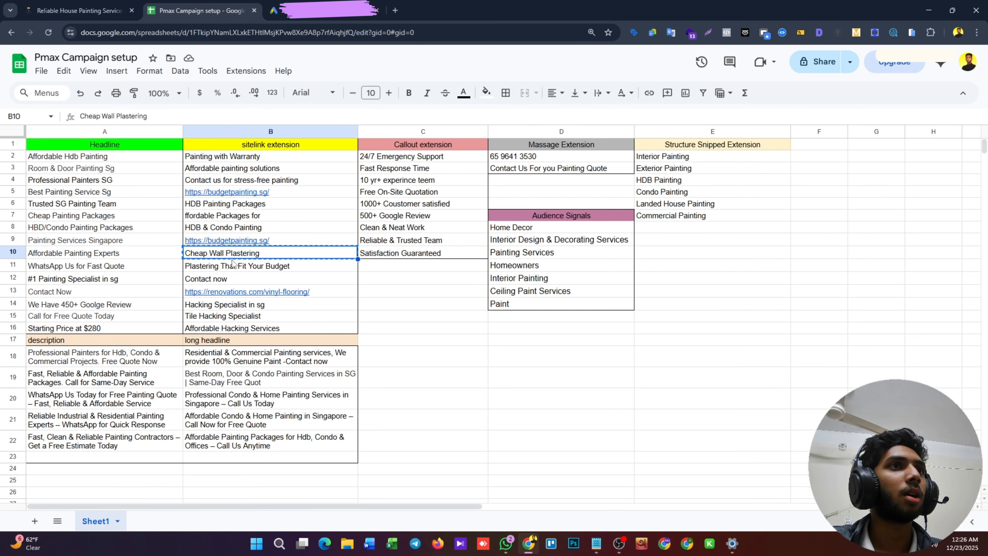
# Copy "Plastering That Fit Your Budget" from the spreadsheet into sitelink 3's first description line.
pyautogui.click(233, 264)
pyautogui.hotkey('ctrl', 'c')
pyautogui.click(274, 11)
pyautogui.click(283, 313)
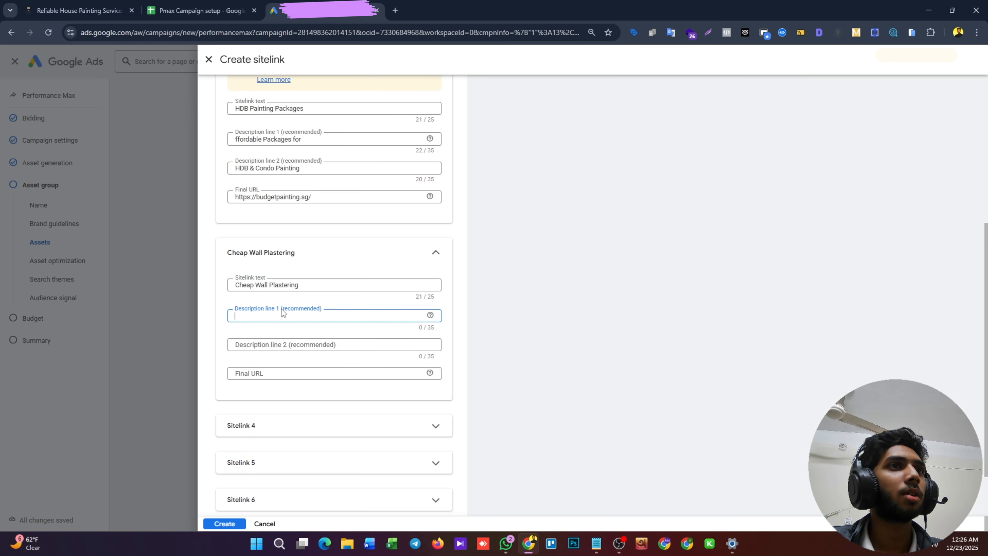
pyautogui.hotkey('ctrl', 'v')
# Copy "Contact now" from the spreadsheet into sitelink 3's second description line.
pyautogui.click(199, 10)
pyautogui.click(240, 277)
pyautogui.hotkey('ctrl', 'c')
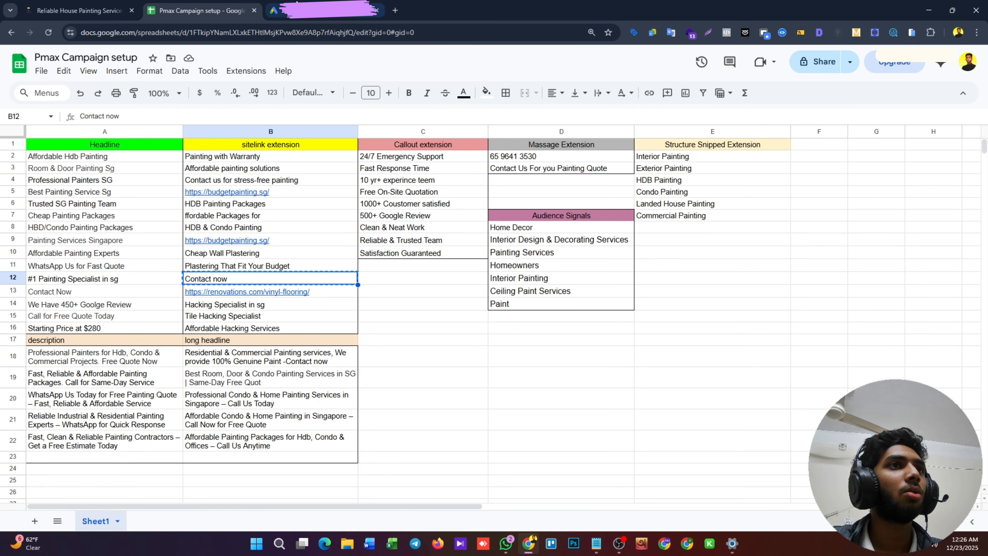
pyautogui.click(296, 3)
pyautogui.click(280, 344)
pyautogui.hotkey('ctrl', 'v')
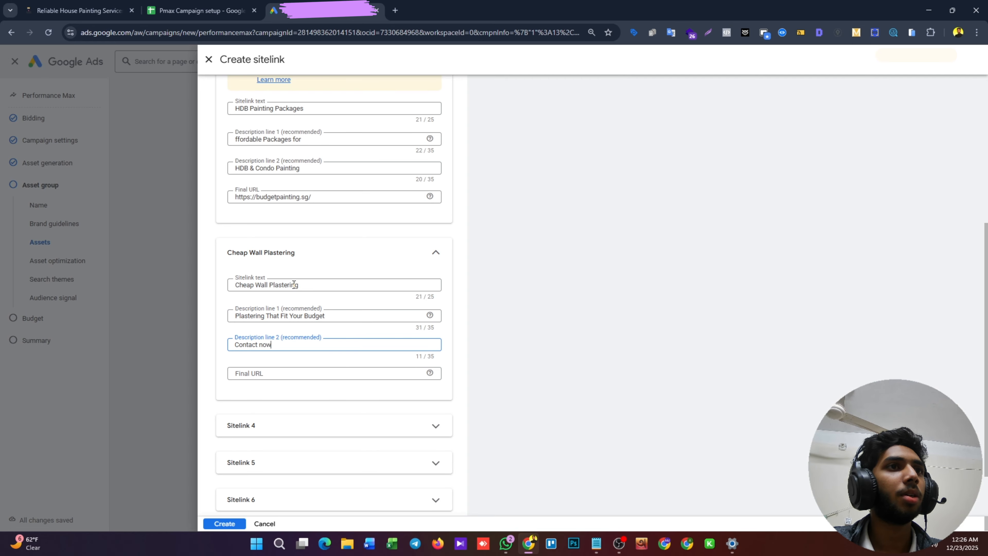
pyautogui.click(232, 10)
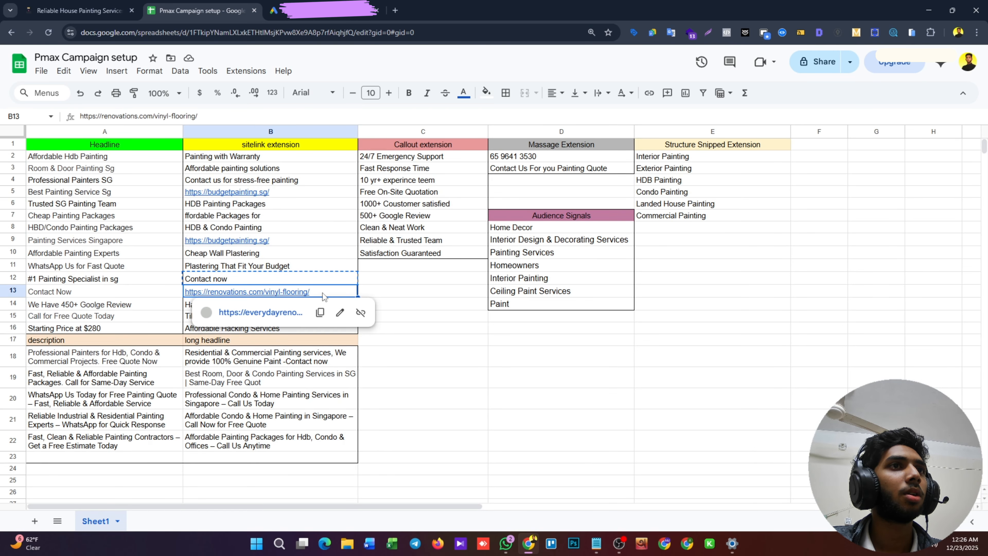
pyautogui.click(307, 253)
pyautogui.click(305, 241)
pyautogui.hotkey('ctrl', 'c')
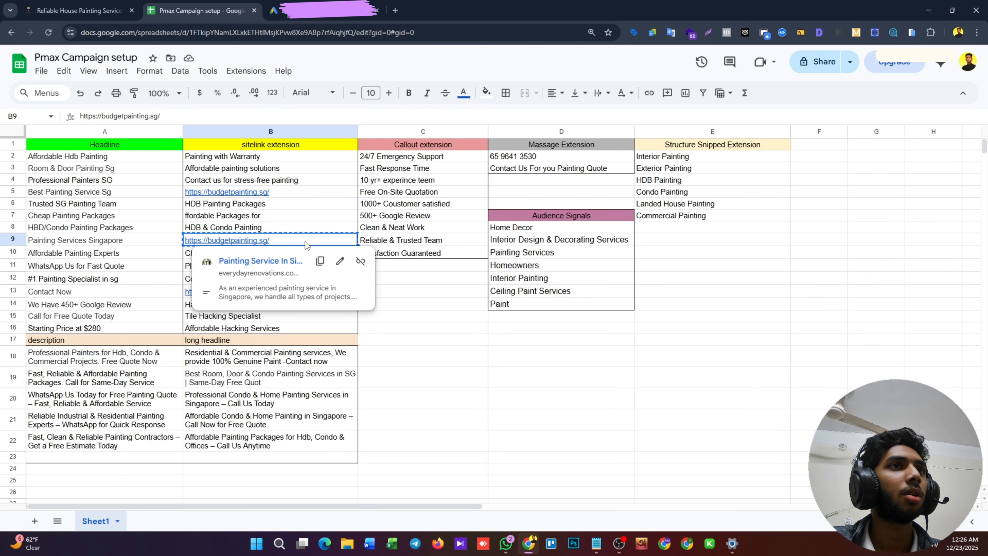
pyautogui.hotkey('ctrl', 'tab')
pyautogui.click(293, 373)
pyautogui.hotkey('ctrl', 'v')
pyautogui.click(482, 383)
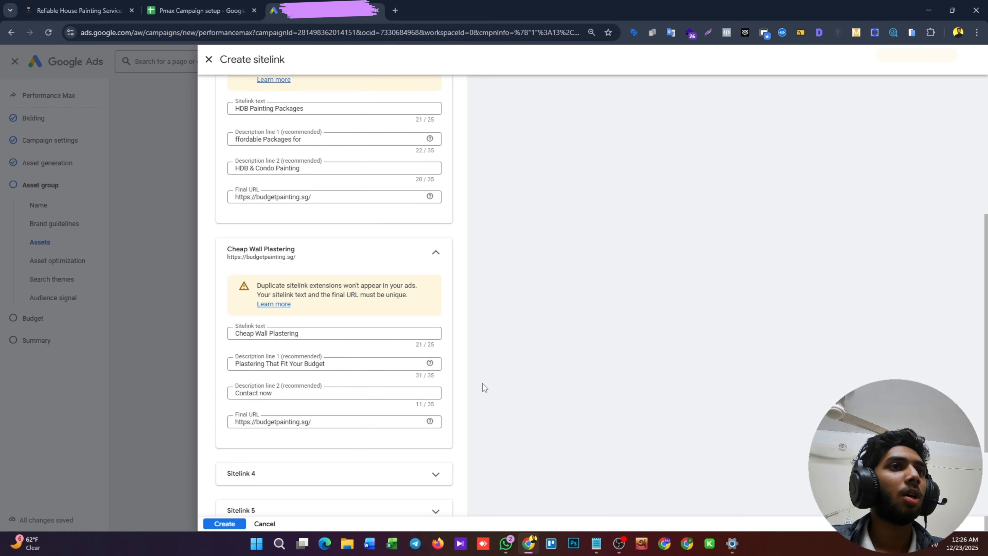
pyautogui.scroll(-3, 365, 419)
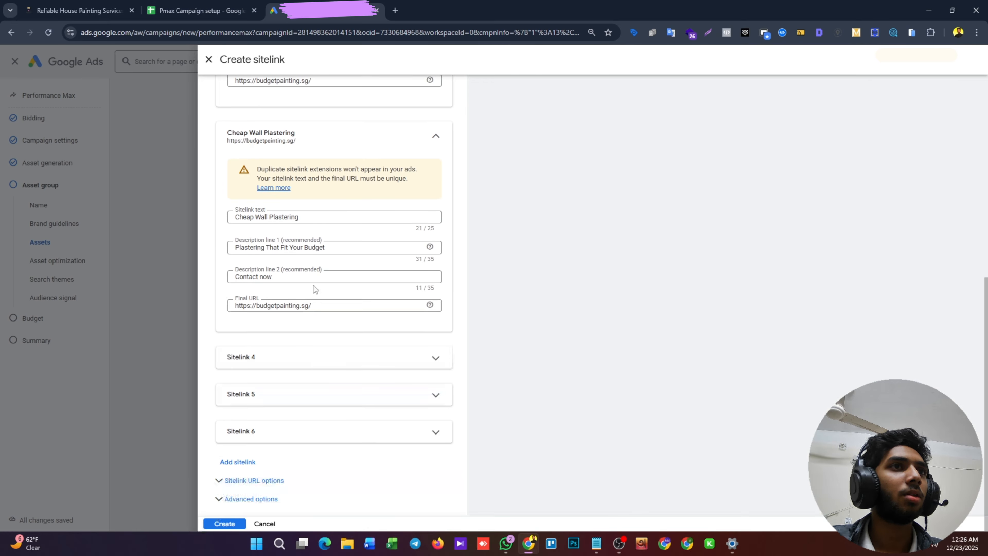
pyautogui.click(317, 303)
pyautogui.hotkey('ctrl', 'a')
pyautogui.press('BackSpace')
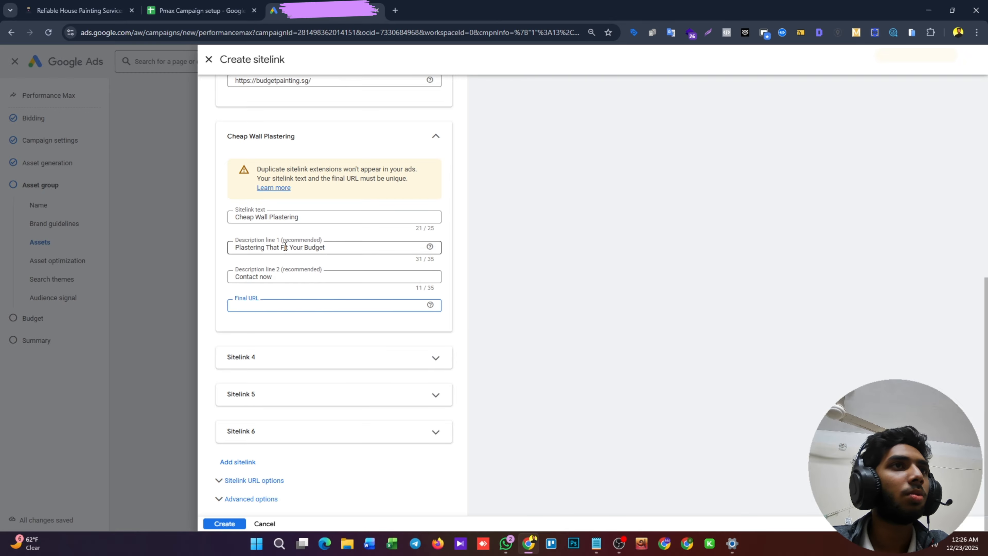
# Copy the Plastering page's address from the painting company's website into the Cheap Wall Plastering sitelink's final URL and create the sitelinks.
pyautogui.click(78, 10)
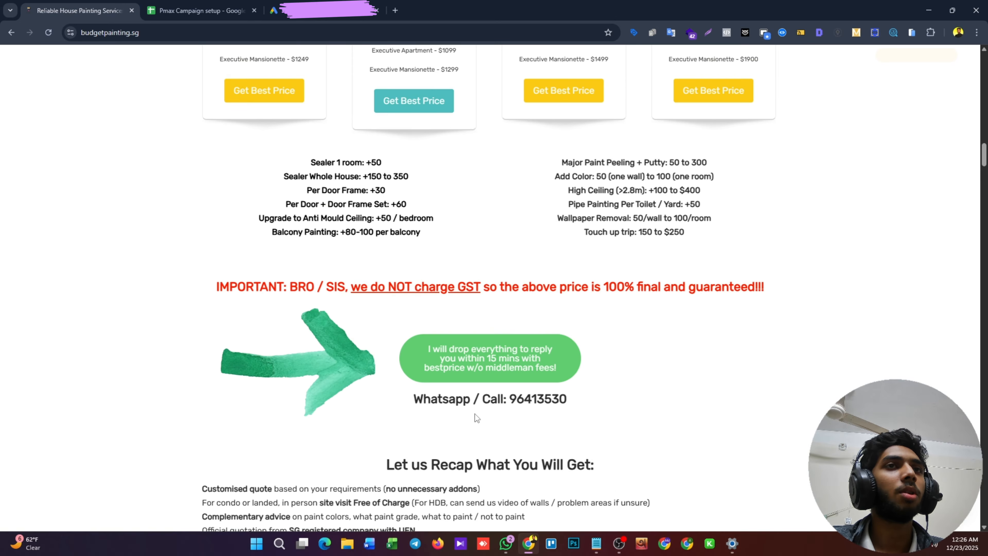
pyautogui.scroll(20, 542, 269)
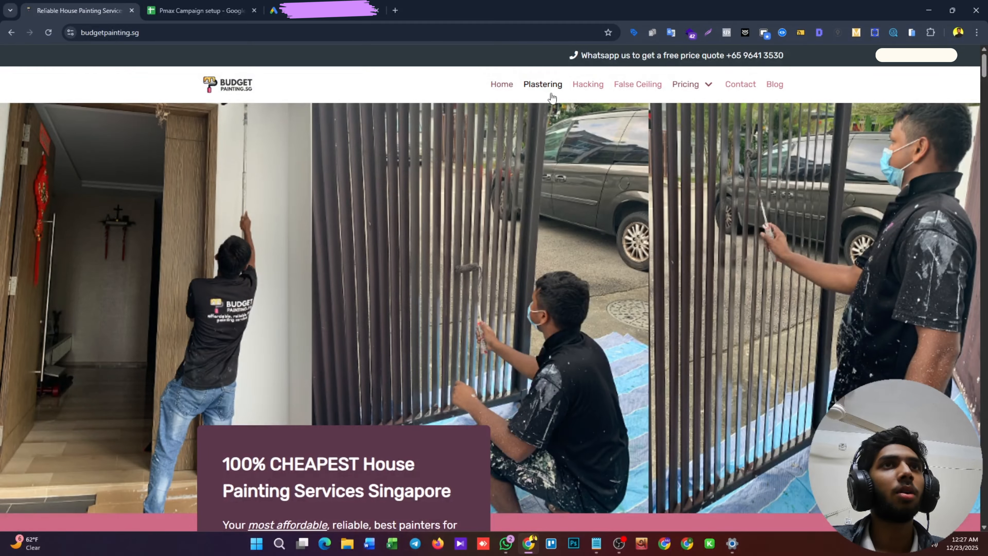
pyautogui.click(549, 92)
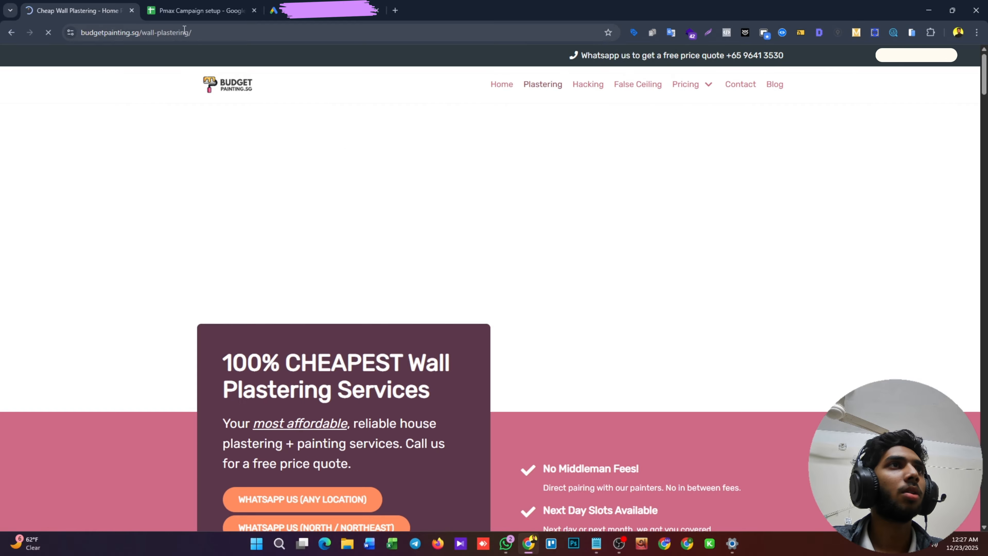
pyautogui.click(184, 31)
pyautogui.click(323, 10)
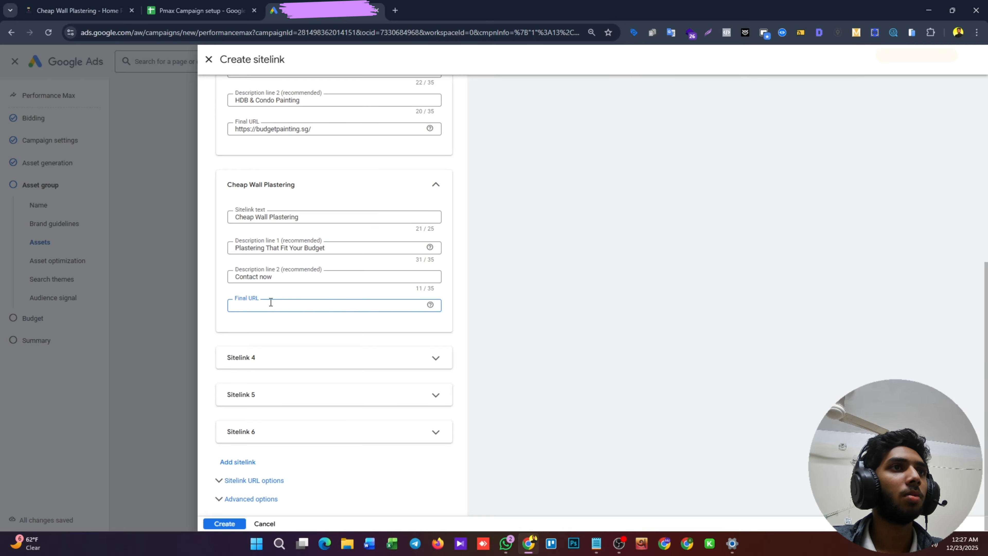
pyautogui.hotkey('ctrl', 'v')
pyautogui.click(218, 522)
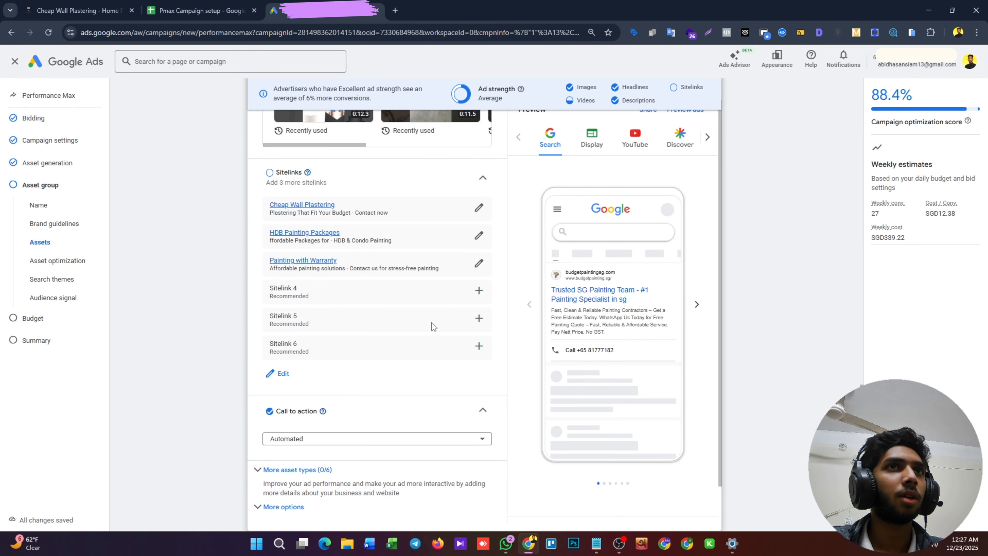
# Expand the additional asset types and start a new campaign-level message asset with WhatsApp as its platform.
pyautogui.scroll(-4, 424, 321)
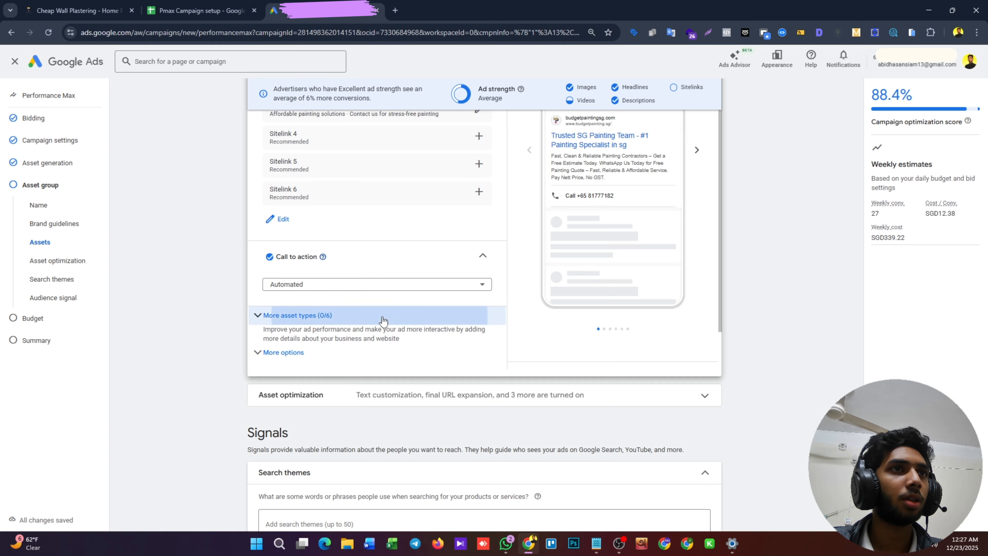
pyautogui.click(384, 318)
pyautogui.scroll(-3, 415, 302)
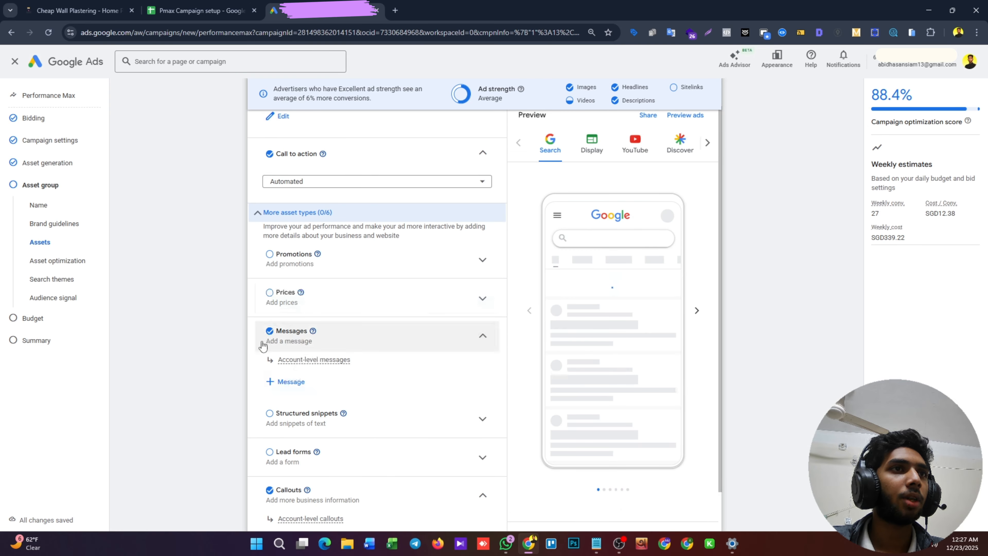
pyautogui.click(290, 380)
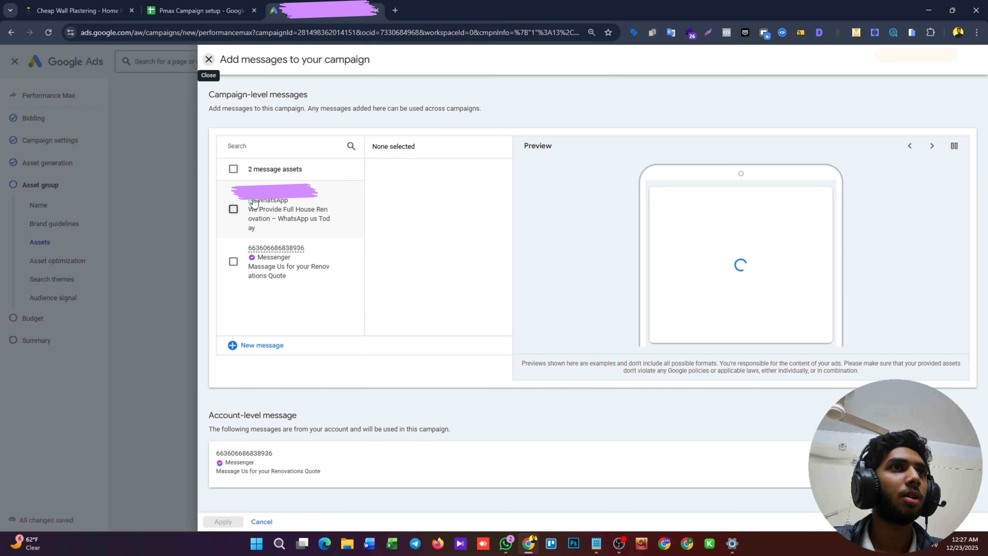
pyautogui.click(253, 345)
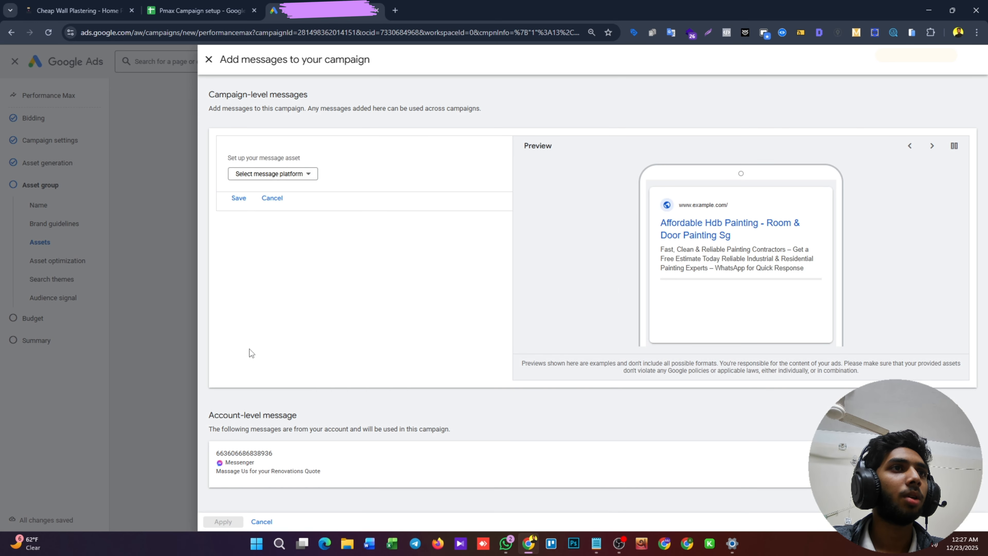
pyautogui.click(285, 176)
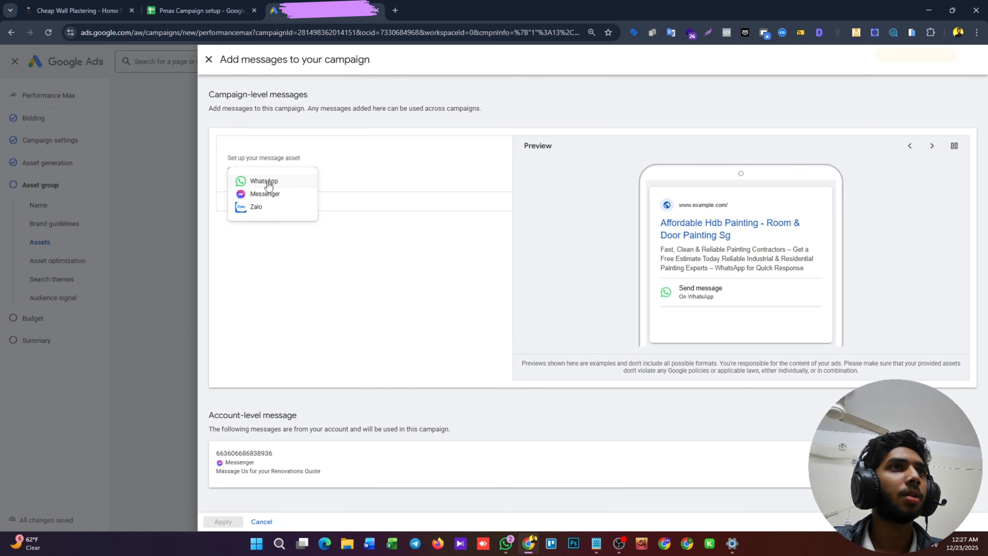
pyautogui.click(267, 182)
# Set the country of the WhatsApp phone number to Singapore.
pyautogui.click(282, 217)
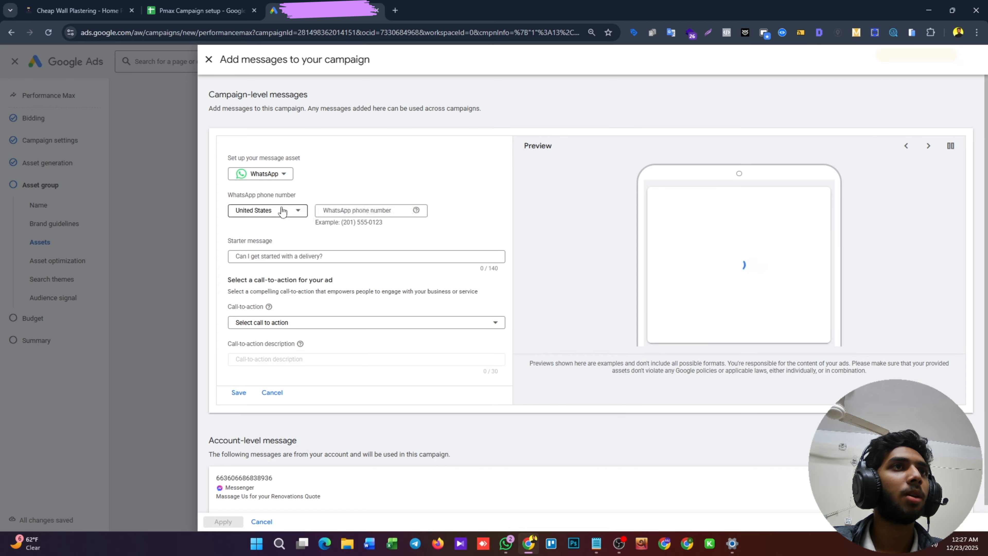
pyautogui.scroll(10, 286, 249)
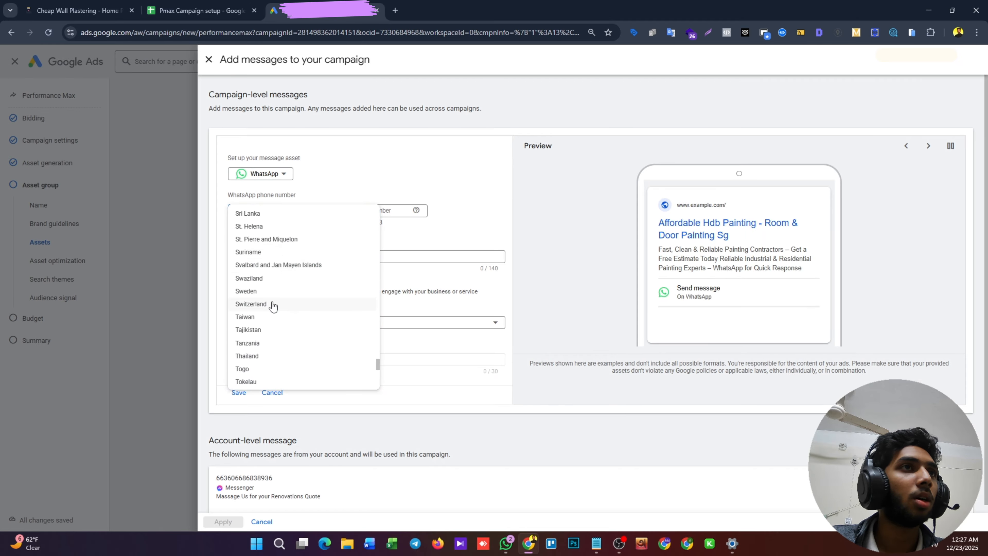
pyautogui.scroll(10, 284, 257)
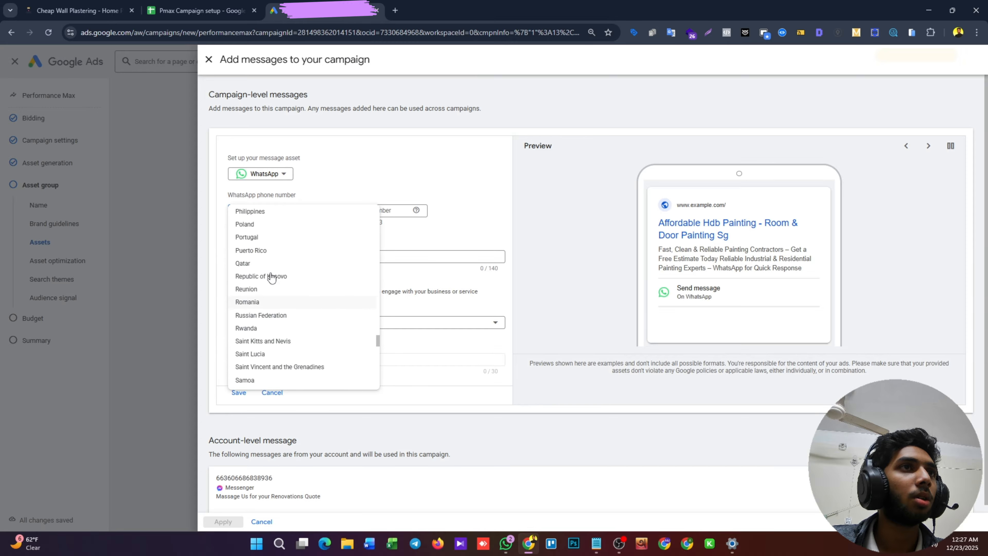
pyautogui.scroll(4, 265, 286)
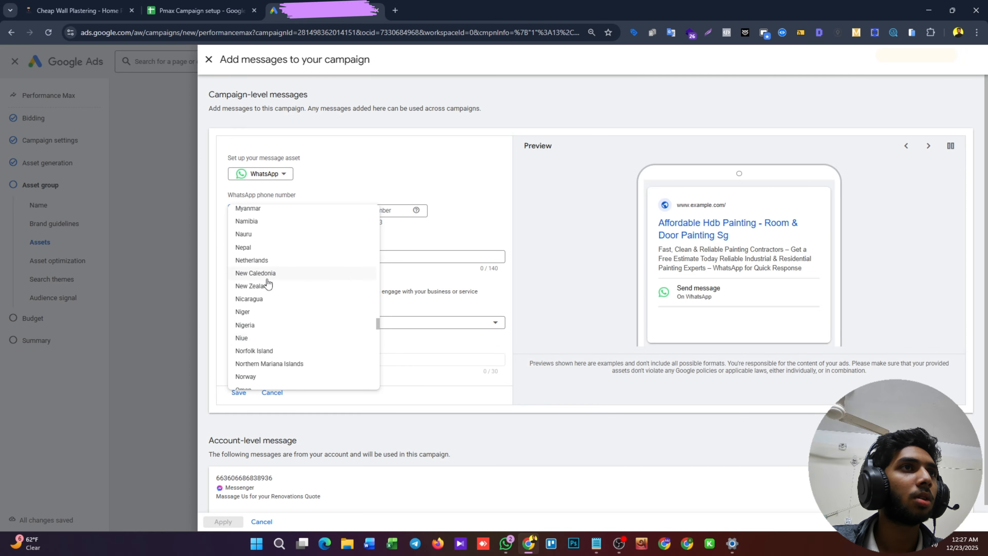
pyautogui.scroll(-12, 267, 285)
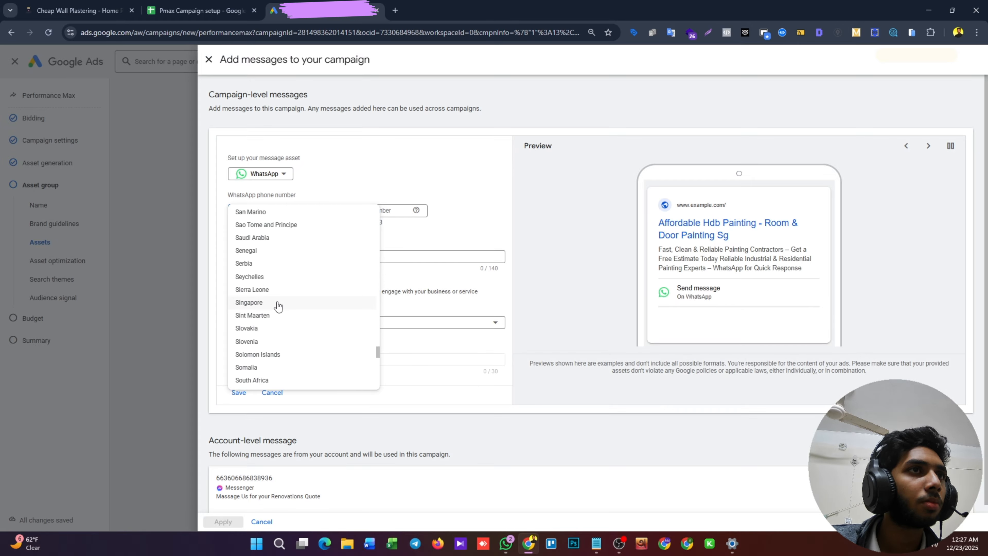
pyautogui.click(279, 306)
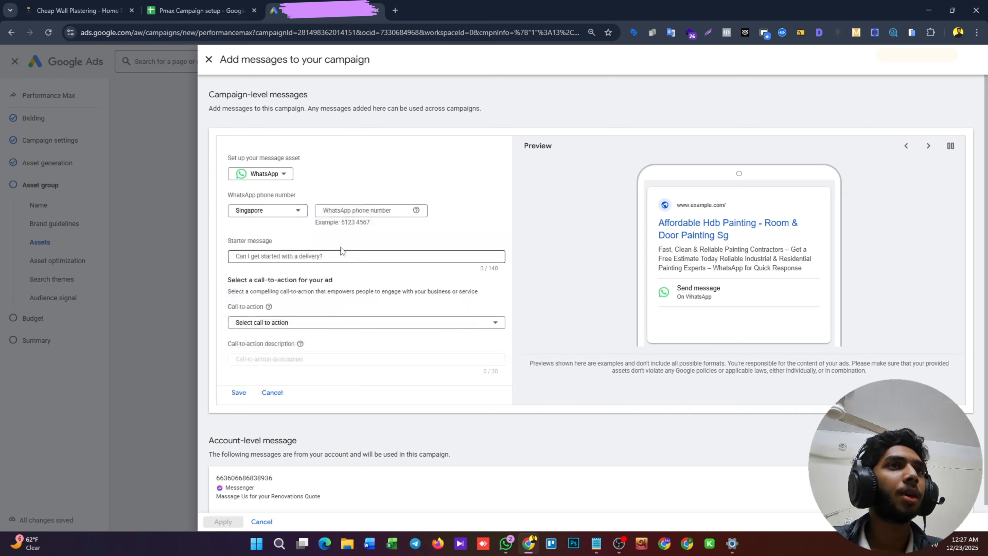
# Copy the phone number from the spreadsheet's Massage Extension column into the message asset's WhatsApp phone number.
pyautogui.click(342, 210)
pyautogui.click(156, 5)
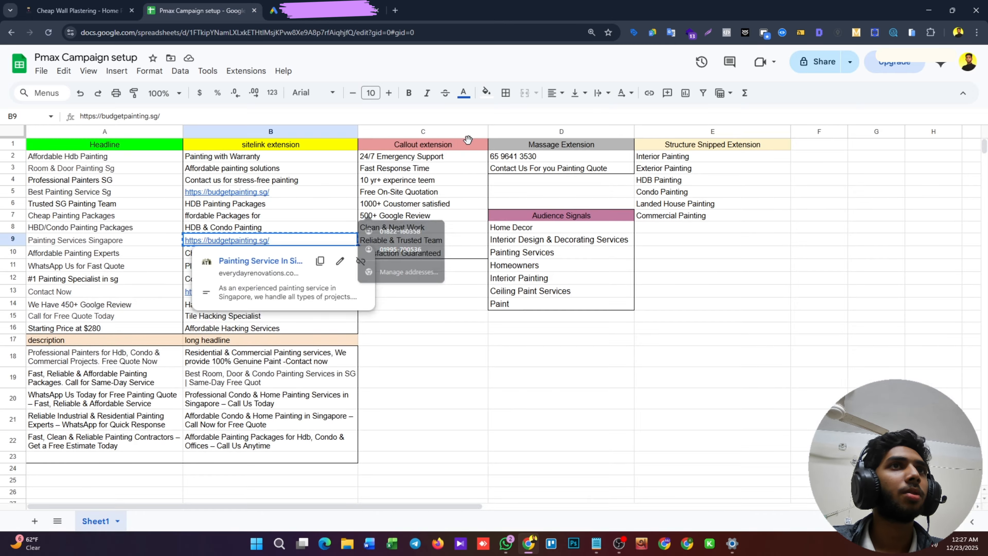
pyautogui.click(527, 156)
pyautogui.hotkey('ctrl', 'c')
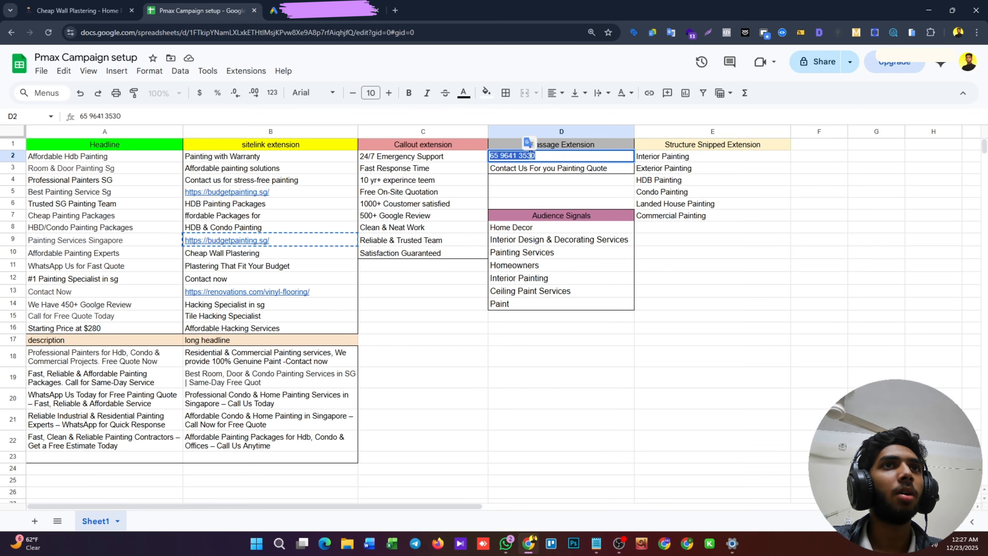
pyautogui.click(274, 10)
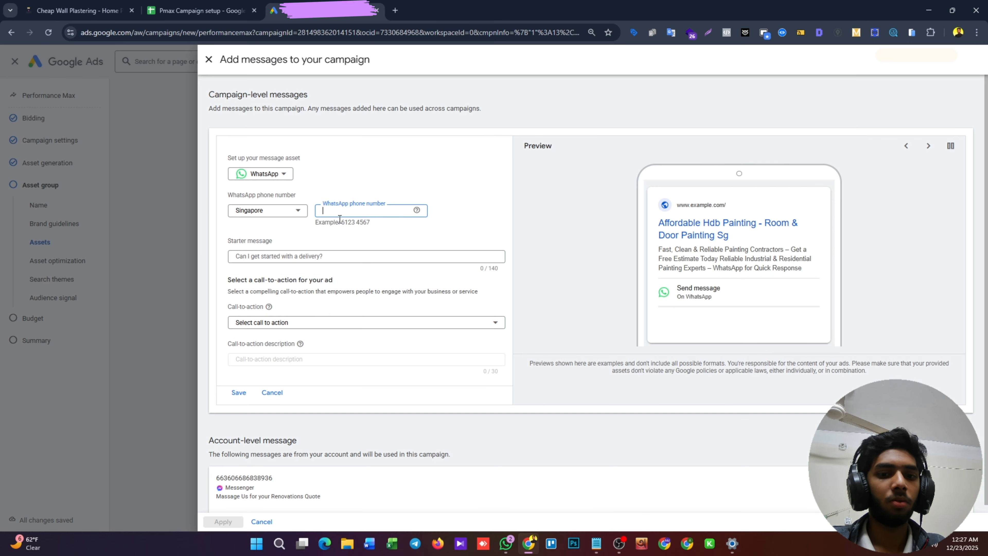
pyautogui.hotkey('ctrl', 'v')
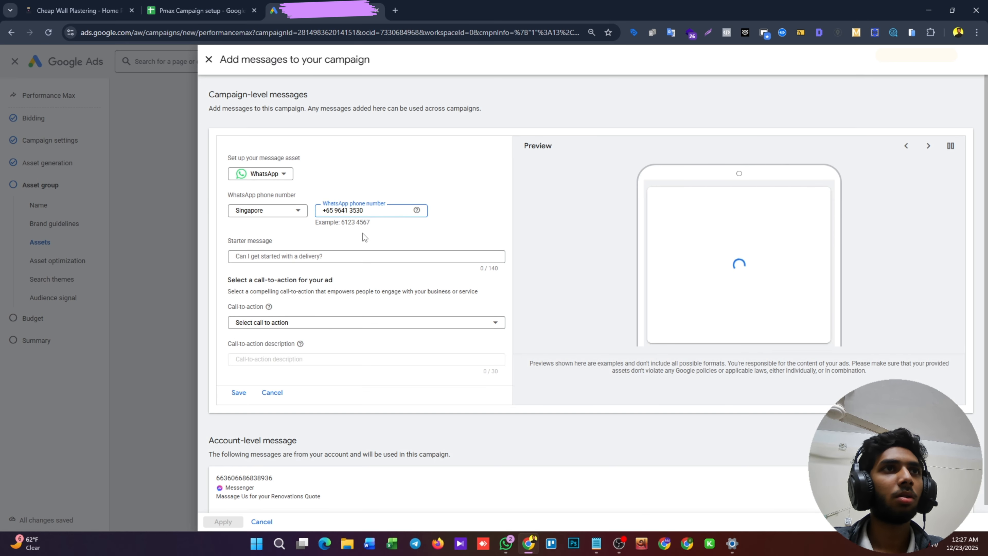
# Copy "Contact Us For you Painting Quote" from the spreadsheet into the WhatsApp message's starter message.
pyautogui.click(295, 257)
pyautogui.click(197, 10)
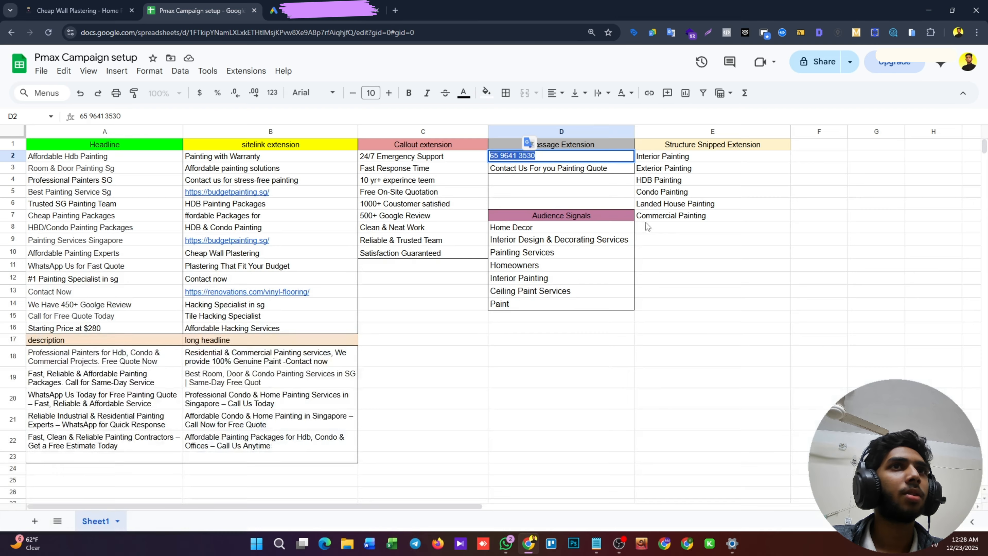
pyautogui.click(551, 168)
pyautogui.hotkey('ctrl', 'c')
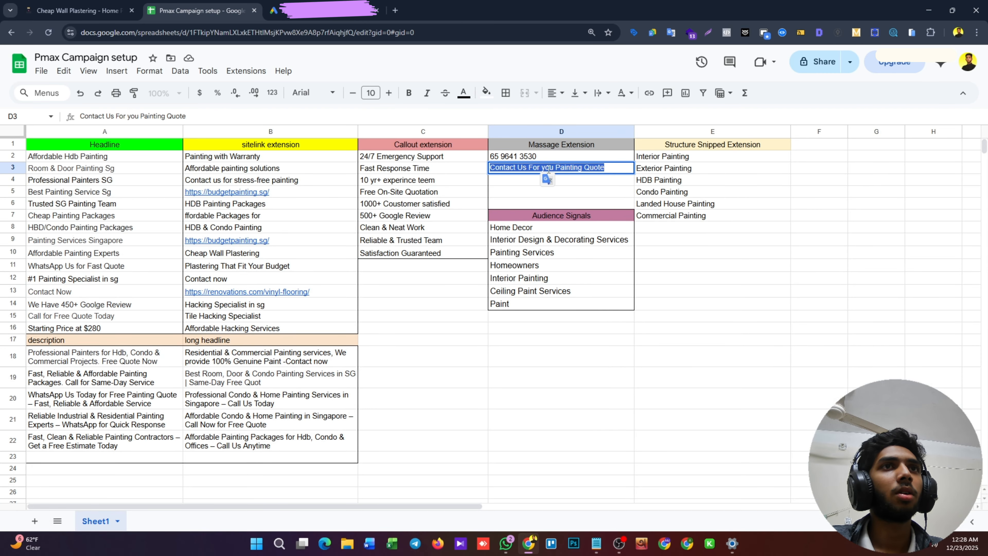
pyautogui.hotkey('ctrl', 'Tab')
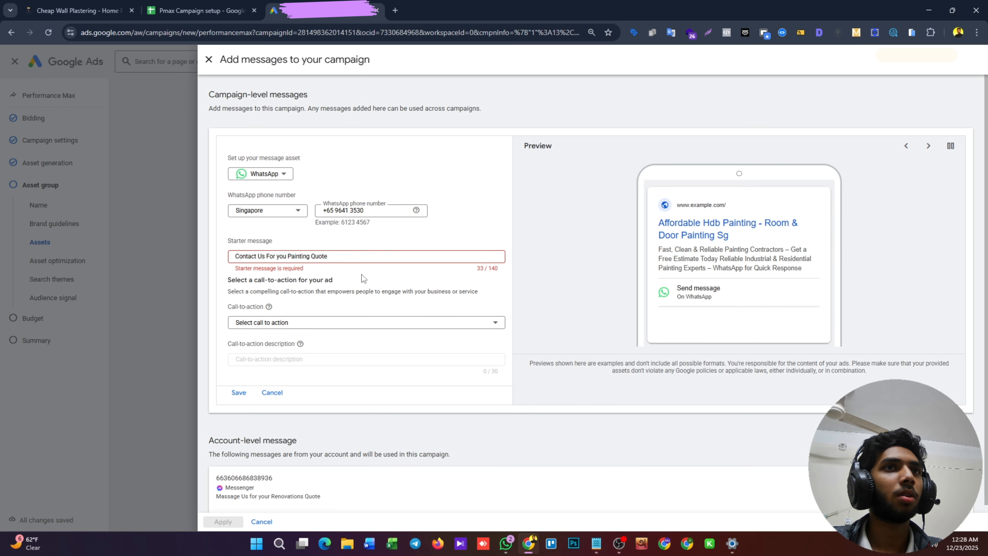
pyautogui.click(361, 275)
# Save the WhatsApp message asset without choosing a call-to-action and apply it to the campaign.
pyautogui.click(342, 324)
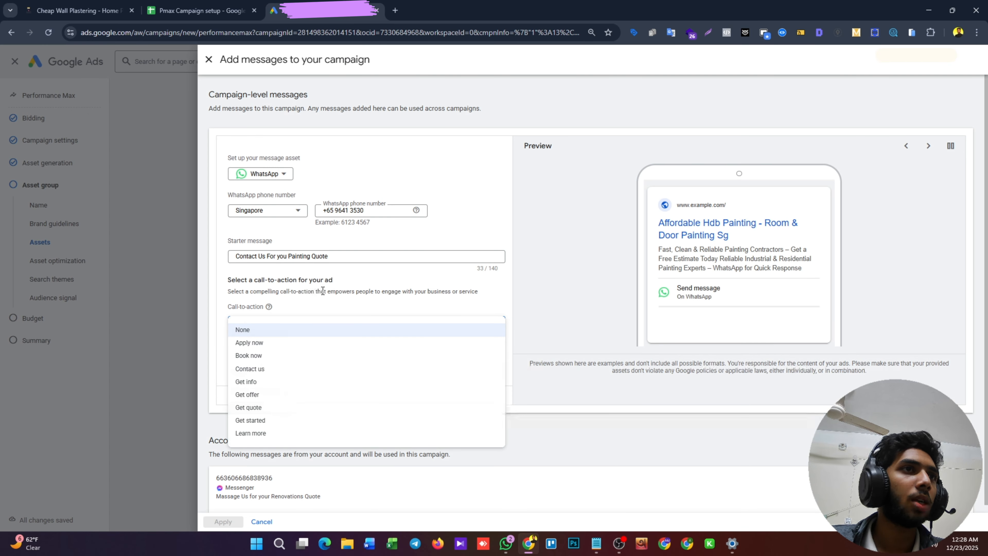
pyautogui.click(357, 314)
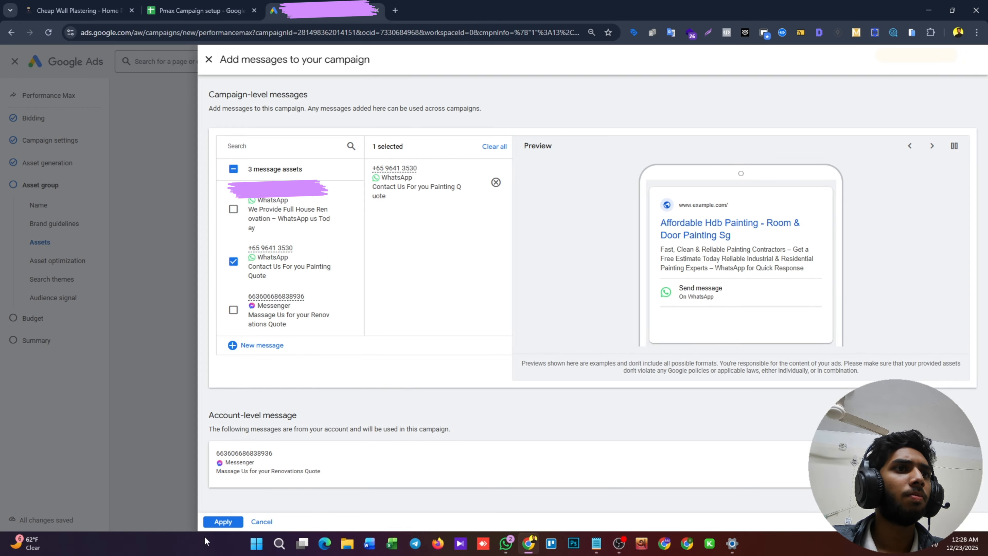
pyautogui.click(224, 522)
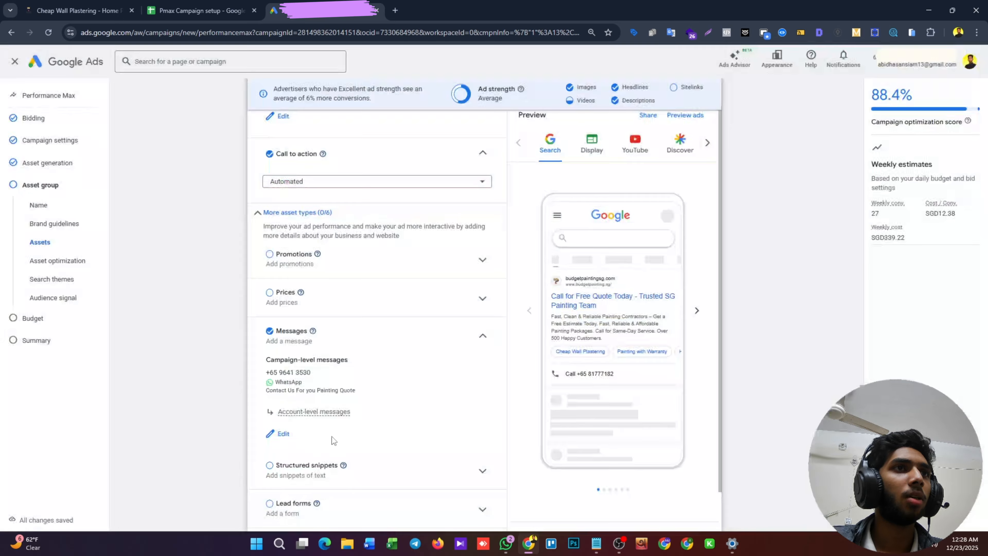
# Start adding new campaign-level callouts to the asset group.
pyautogui.scroll(-1, 379, 443)
pyautogui.scroll(3, 370, 443)
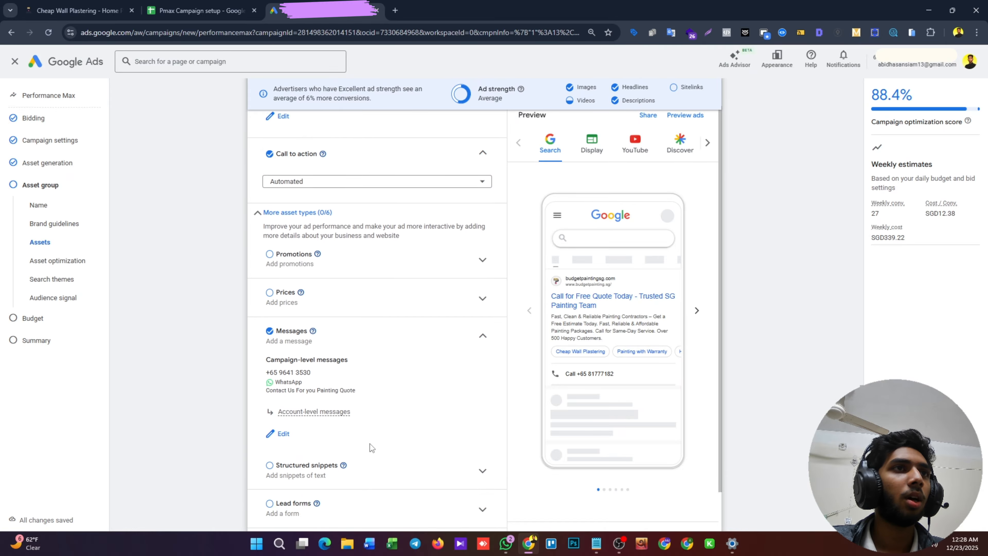
pyautogui.scroll(2, 365, 433)
pyautogui.scroll(-4, 363, 428)
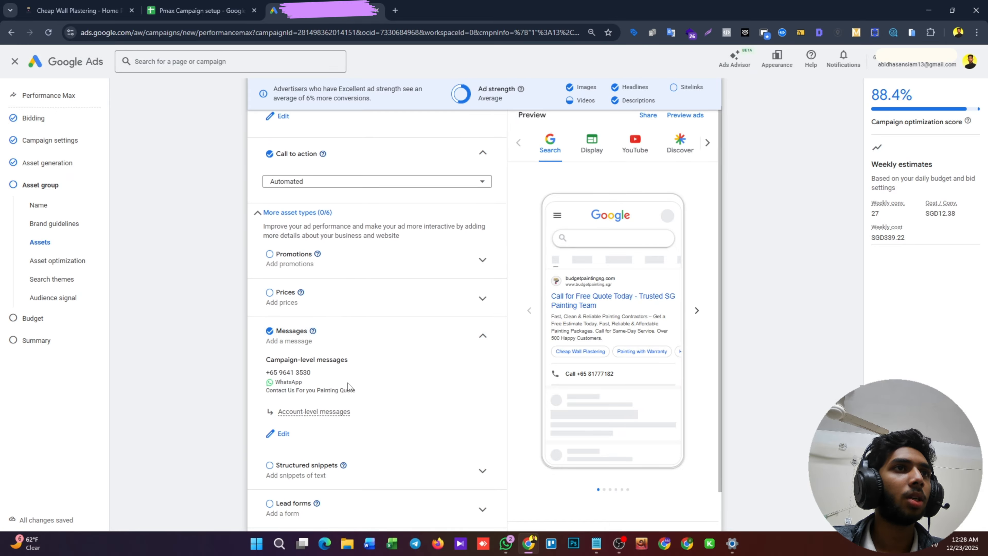
pyautogui.scroll(-3, 347, 387)
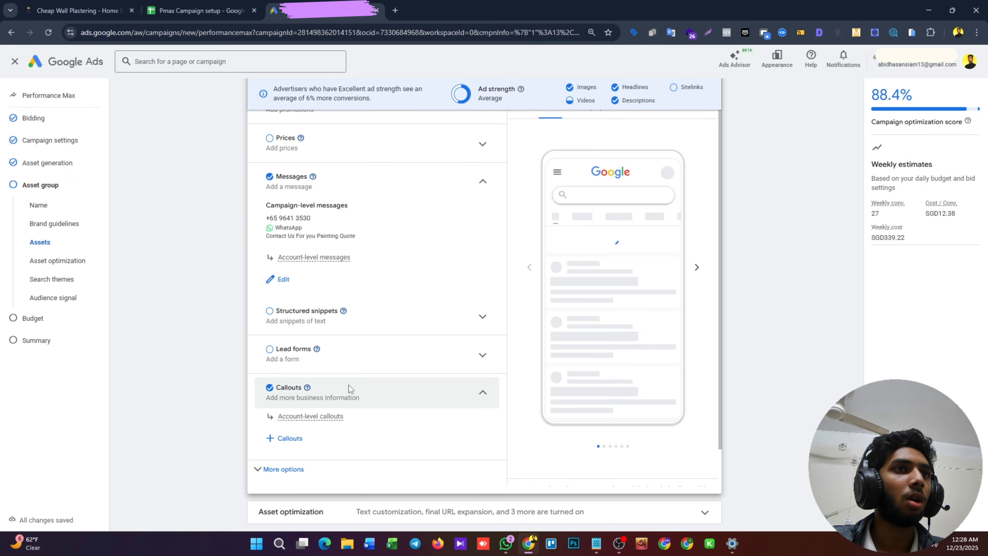
pyautogui.click(288, 439)
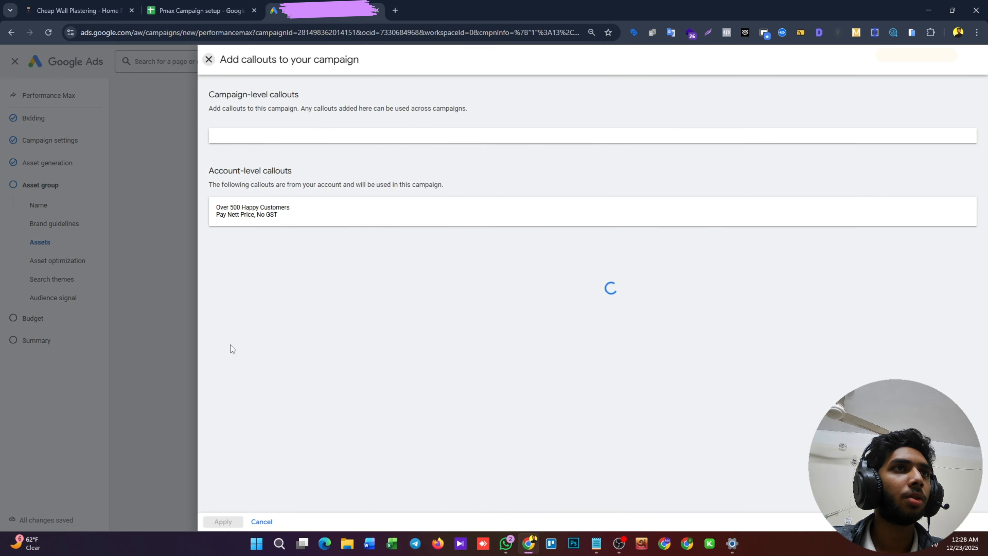
pyautogui.click(255, 346)
# Copy "24/7 Emergency Support" from the spreadsheet's Callout extension column into callout text 1.
pyautogui.click(283, 165)
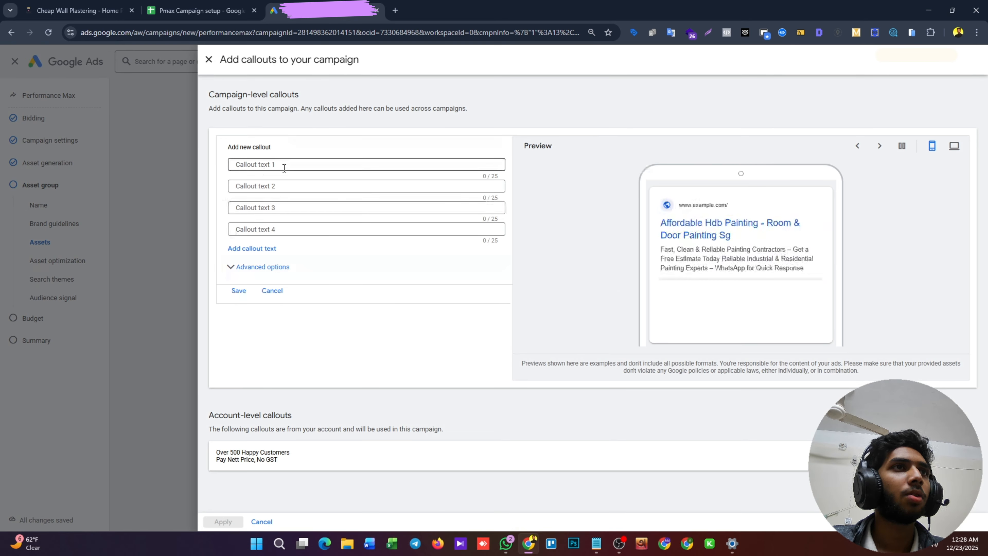
pyautogui.click(199, 11)
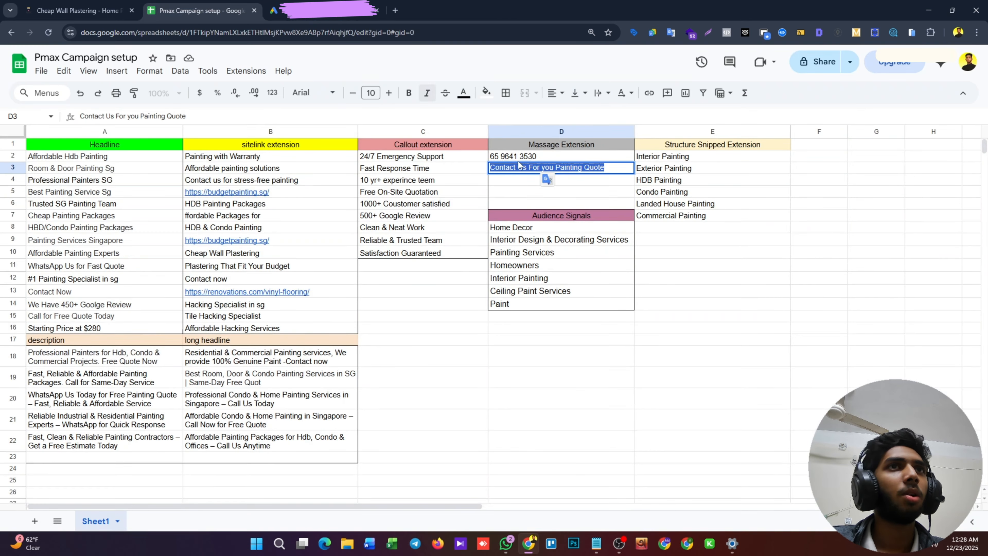
pyautogui.click(456, 157)
pyautogui.click(275, 11)
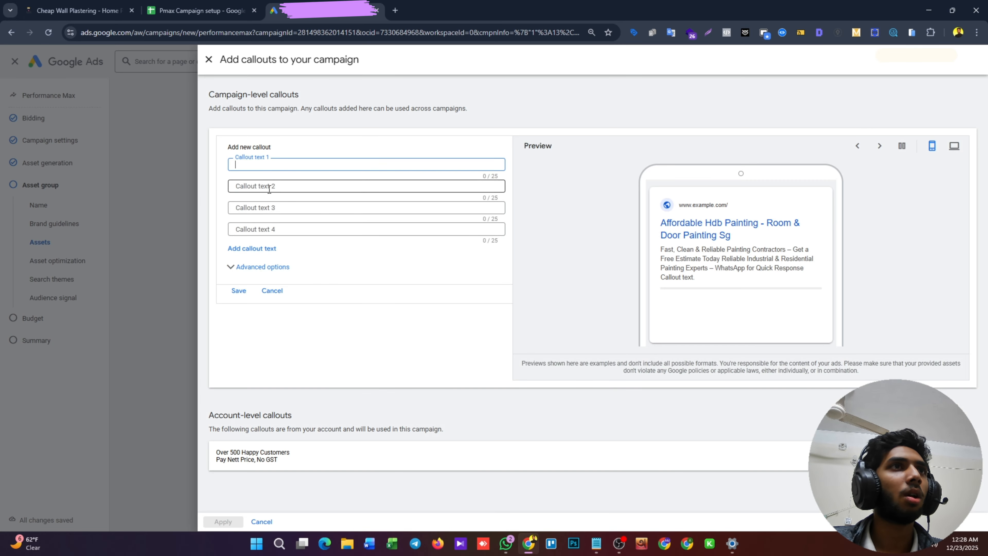
pyautogui.hotkey('ctrl', 'v')
# Copy "Fast Response Time" from the spreadsheet's Callout extension column into callout text 2.
pyautogui.click(209, 5)
pyautogui.click(389, 171)
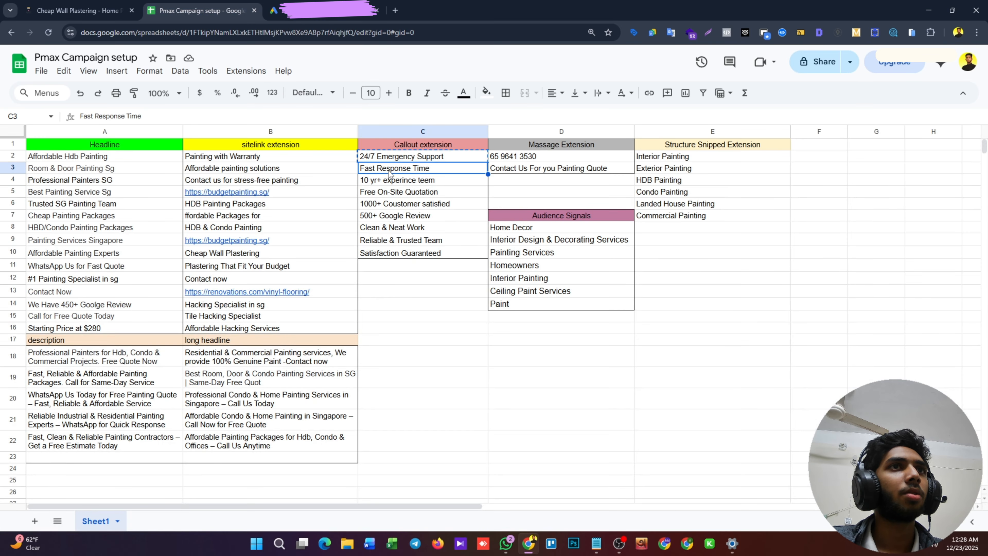
pyautogui.click(317, 3)
pyautogui.click(279, 187)
pyautogui.hotkey('ctrl', 'v')
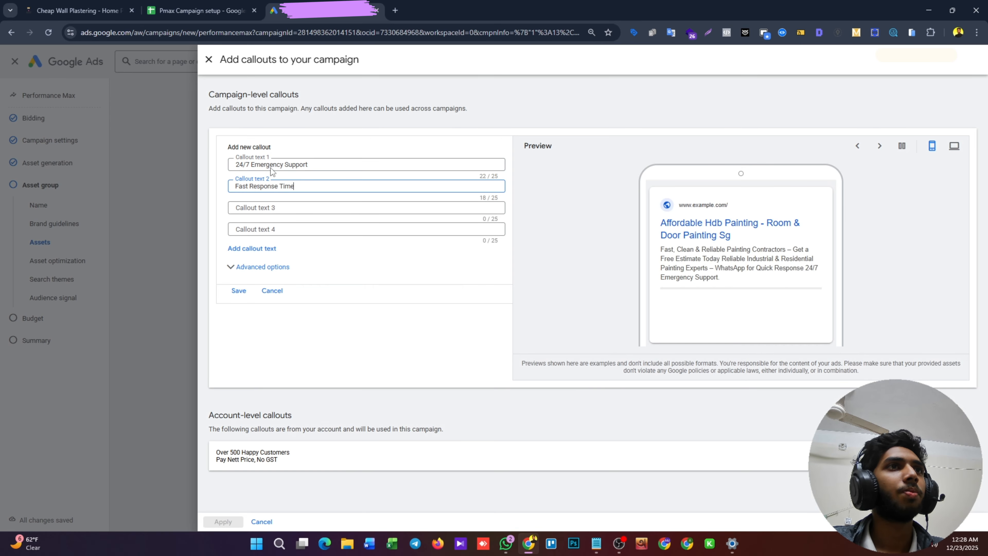
# Copy "10 yr+ experince teem" from the spreadsheet's Callout extension column into callout text 3.
pyautogui.click(218, 7)
pyautogui.click(395, 181)
pyautogui.hotkey('ctrl', 'c')
pyautogui.click(274, 10)
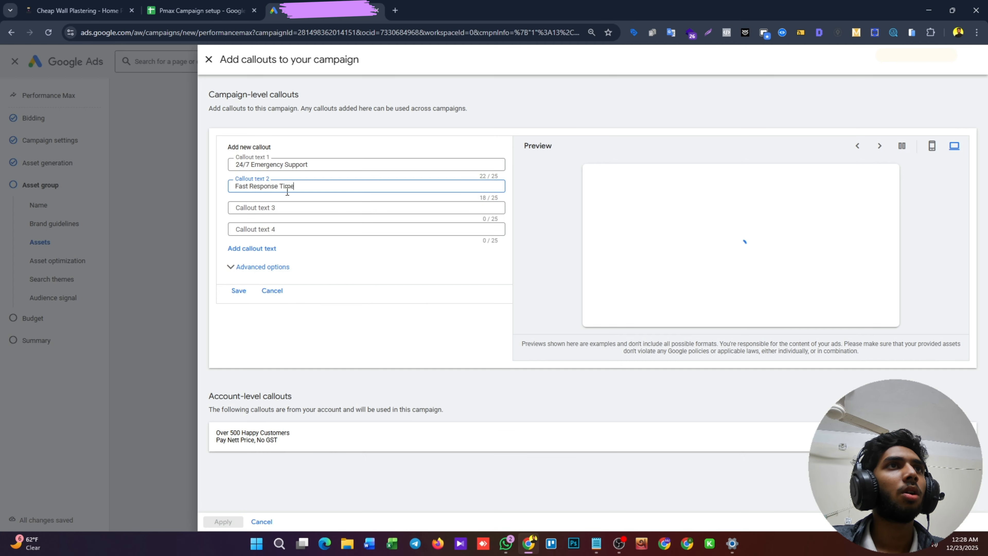
pyautogui.click(279, 208)
pyautogui.hotkey('ctrl', 'v')
# Add six more callout text fields so the new callout form goes up to callout text 10.
pyautogui.click(257, 248)
pyautogui.click(258, 270)
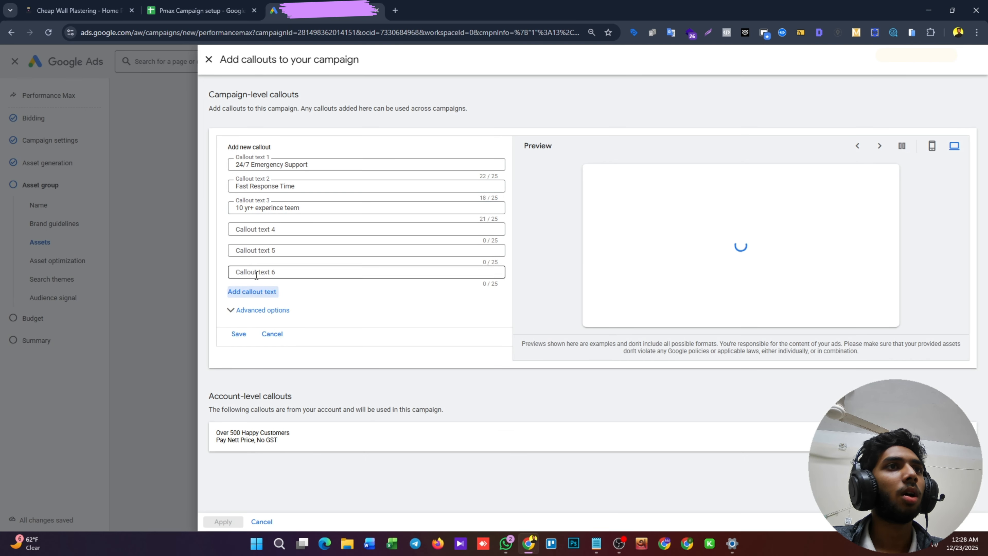
pyautogui.click(259, 292)
pyautogui.click(258, 313)
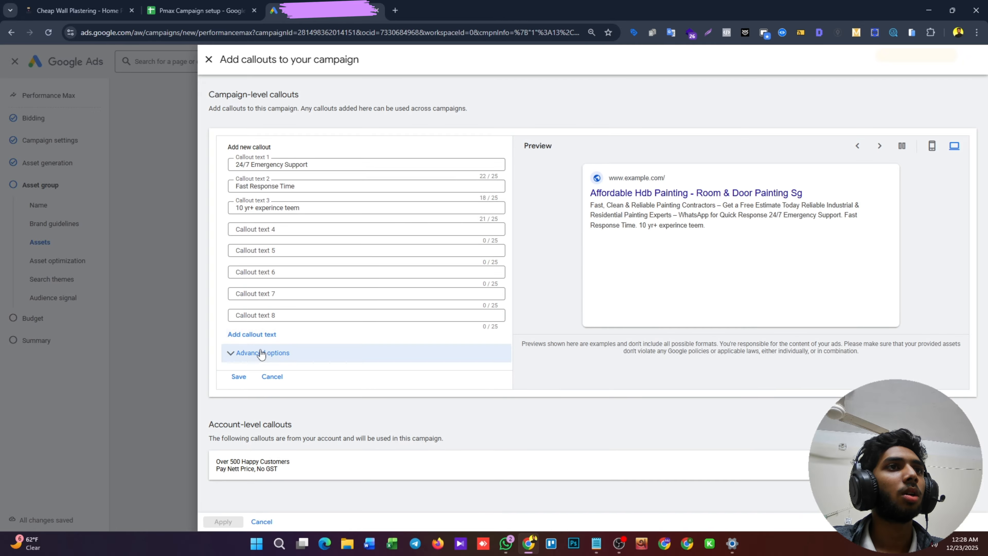
pyautogui.click(259, 335)
pyautogui.click(258, 355)
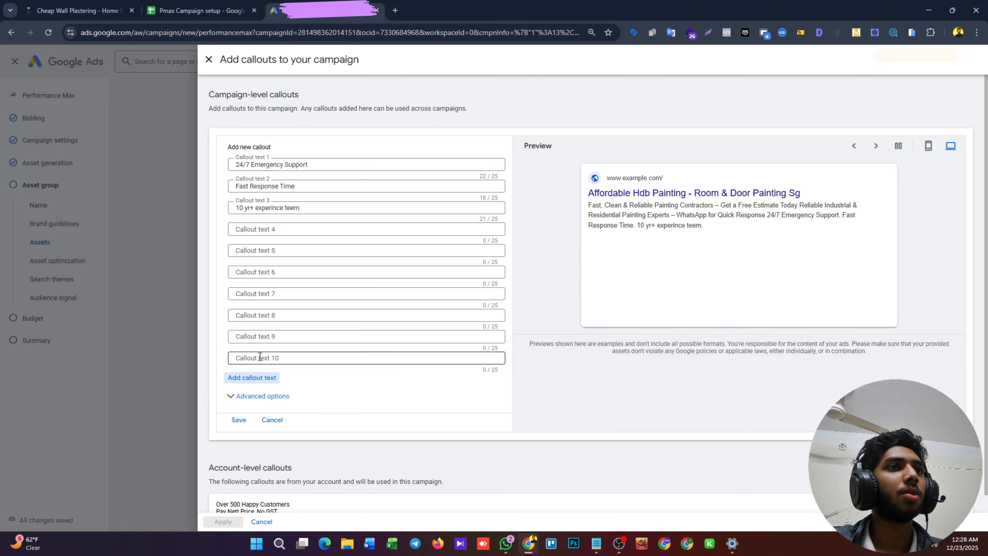
# Copy "Free On-Site Quotation" from the spreadsheet's Callout extension column into callout text 4.
pyautogui.click(200, 11)
pyautogui.click(389, 194)
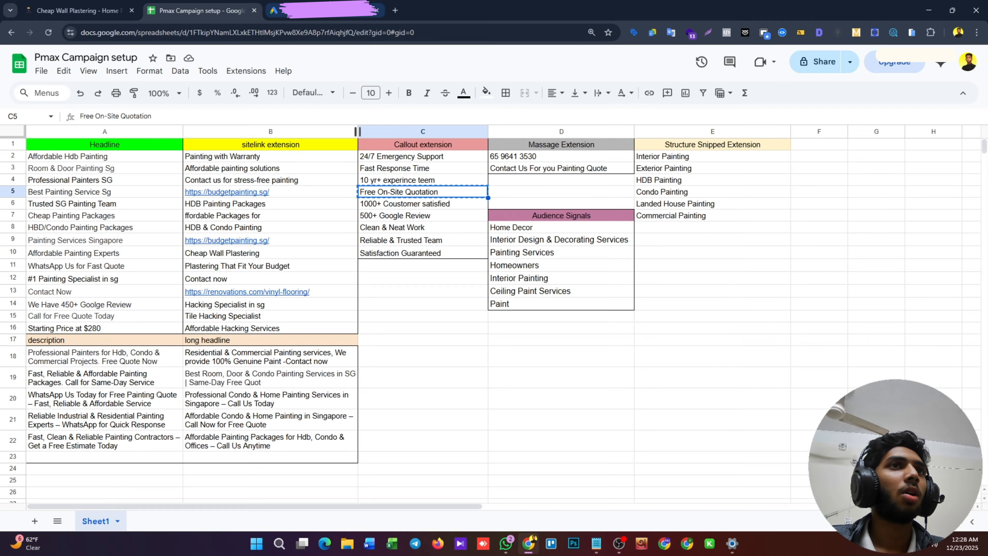
pyautogui.click(278, 10)
pyautogui.click(283, 233)
pyautogui.hotkey('ctrl', 'v')
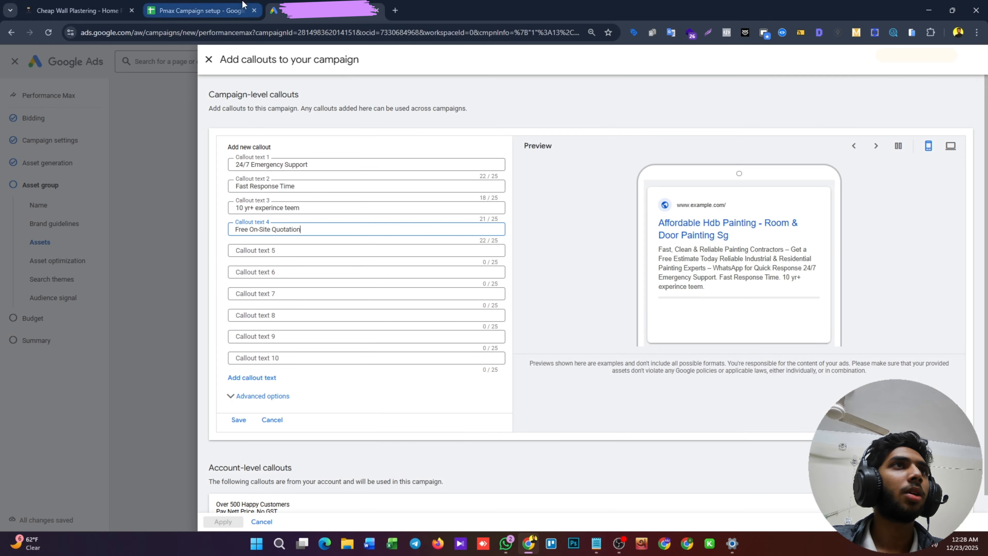
# Copy "1000+ Coustomer satisfied" from the spreadsheet's Callout extension column into callout text 5.
pyautogui.click(200, 11)
pyautogui.click(394, 207)
pyautogui.click(278, 11)
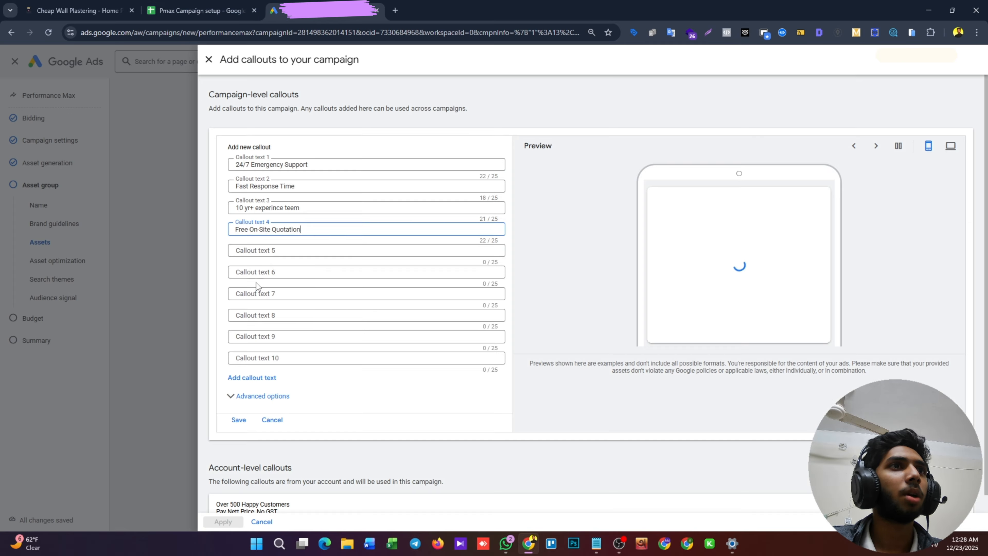
pyautogui.click(280, 249)
pyautogui.hotkey('ctrl', 'v')
# Copy "500+ Google Review" from the spreadsheet's Callout extension column into callout text 6.
pyautogui.click(201, 10)
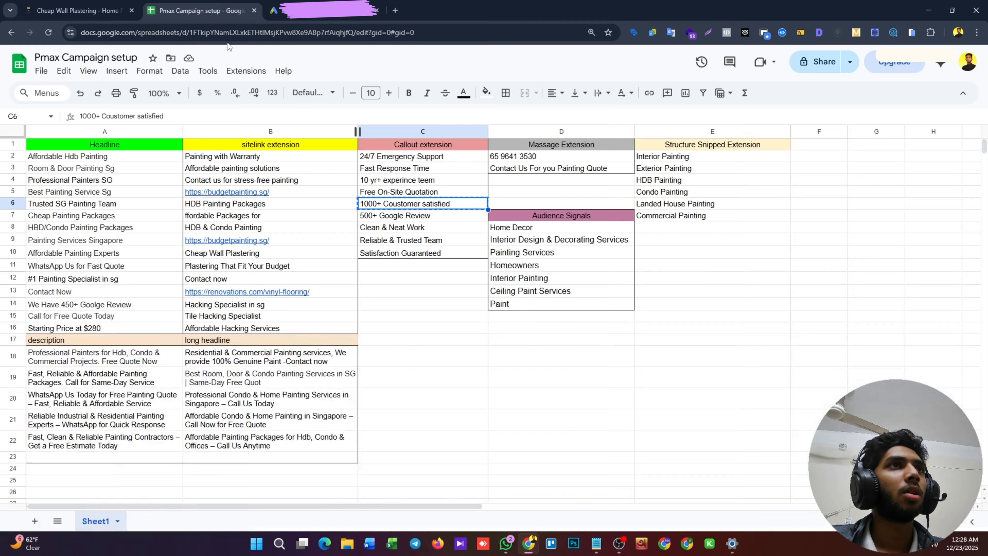
pyautogui.click(411, 216)
pyautogui.hotkey('ctrl', 'c')
pyautogui.click(279, 11)
pyautogui.click(280, 272)
pyautogui.hotkey('ctrl', 'v')
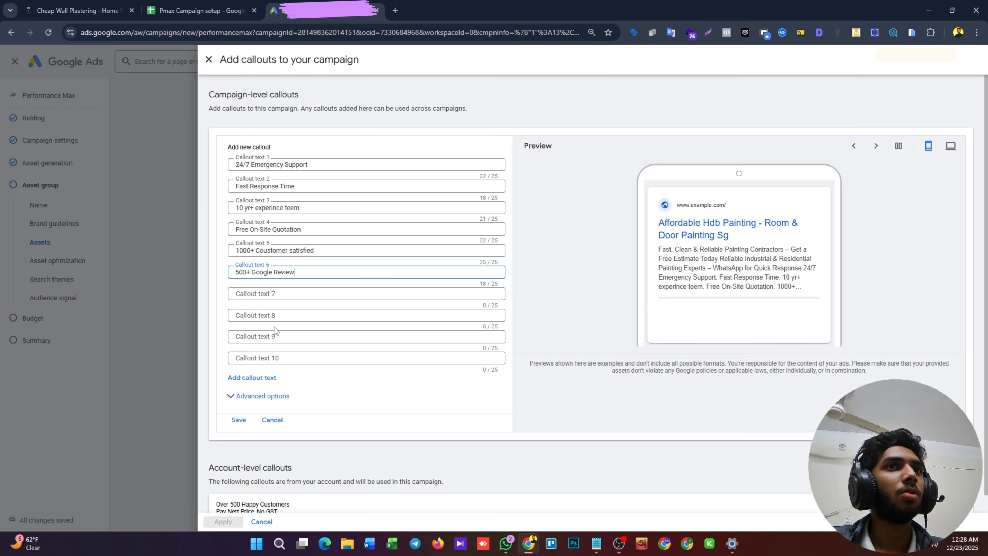
# Copy "Clean & Neat Work" from the spreadsheet's Callout extension column into callout text 7.
pyautogui.click(200, 11)
pyautogui.click(440, 229)
pyautogui.hotkey('ctrl', 'c')
pyautogui.click(300, 3)
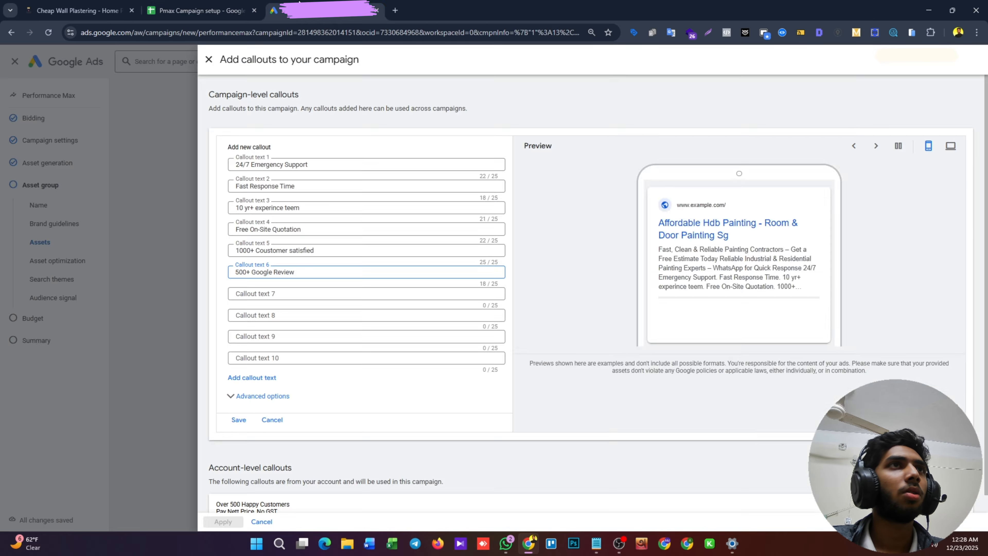
pyautogui.click(280, 293)
pyautogui.hotkey('ctrl', 'v')
# Copy "Reliable & Trusted Team" from the spreadsheet's Callout extension column into callout text 8.
pyautogui.click(201, 10)
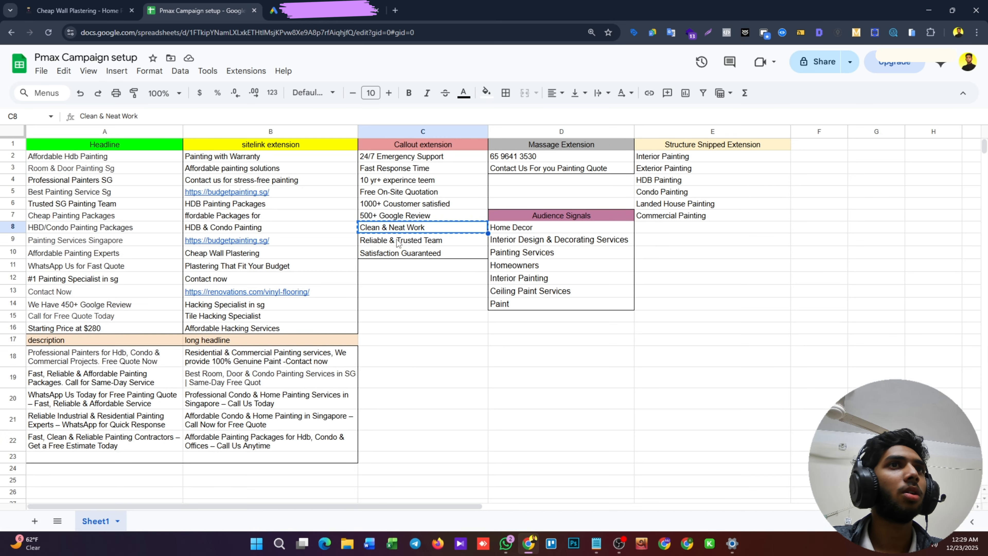
pyautogui.click(398, 243)
pyautogui.hotkey('ctrl', 'c')
pyautogui.click(278, 10)
pyautogui.click(273, 314)
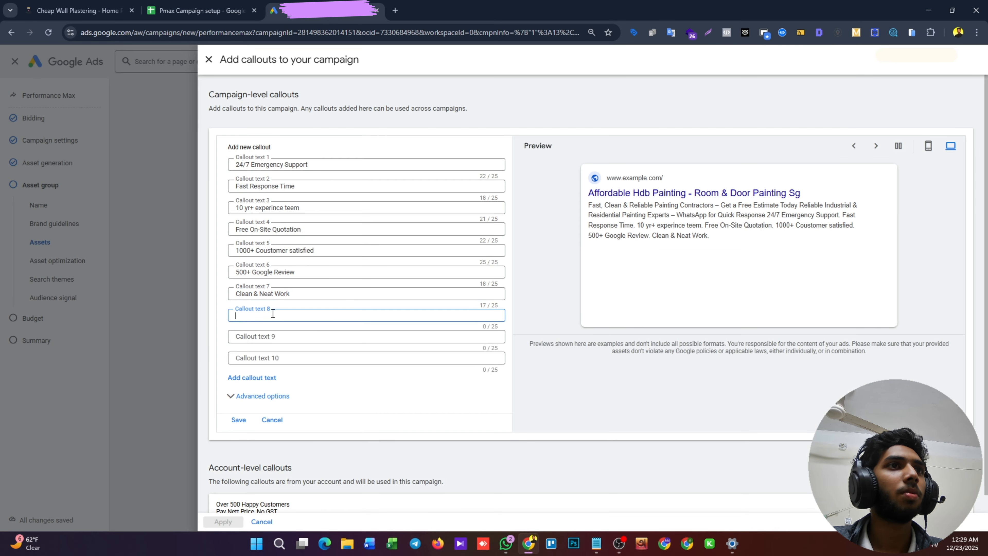
pyautogui.hotkey('ctrl', 'v')
# Copy "Satisfaction Guaranteed" from the spreadsheet into callout text 9, and save and apply the callouts to the campaign.
pyautogui.click(200, 11)
pyautogui.click(401, 253)
pyautogui.hotkey('ctrl', 'c')
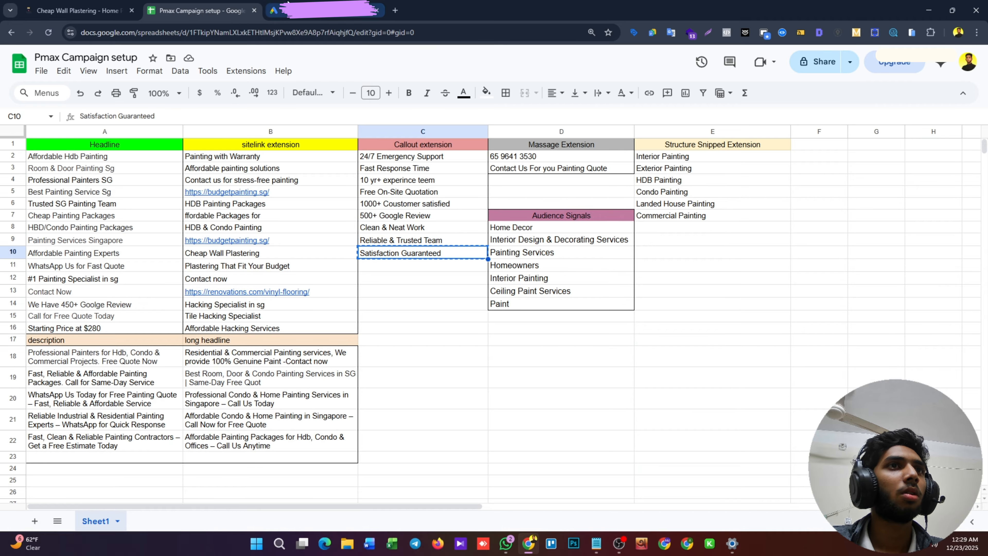
pyautogui.click(288, 9)
pyautogui.click(245, 336)
pyautogui.hotkey('ctrl', 'v')
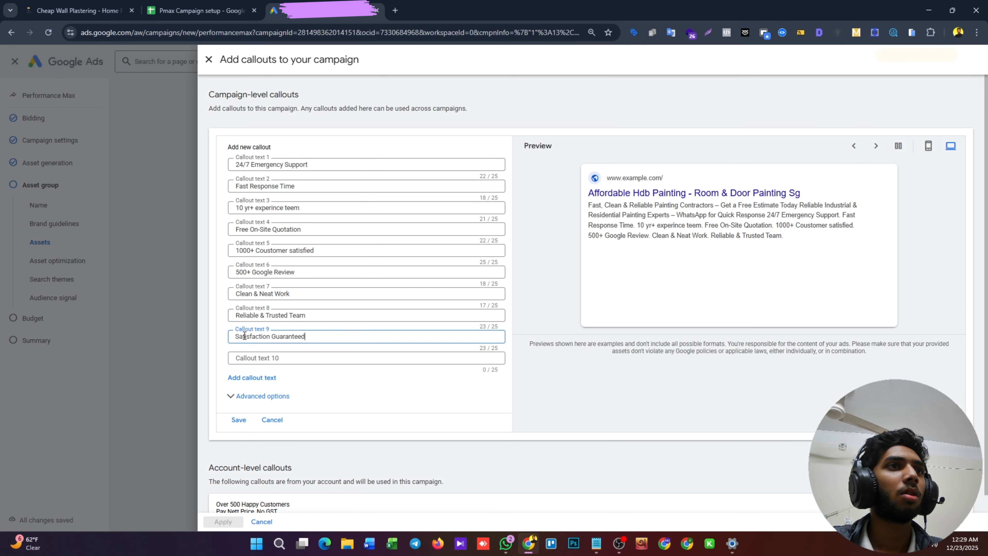
pyautogui.click(239, 421)
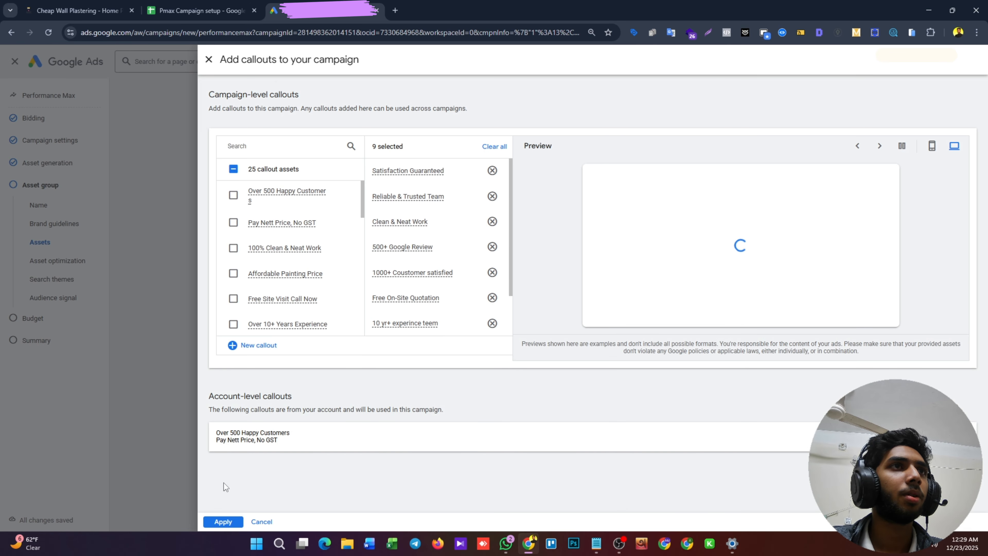
pyautogui.click(223, 522)
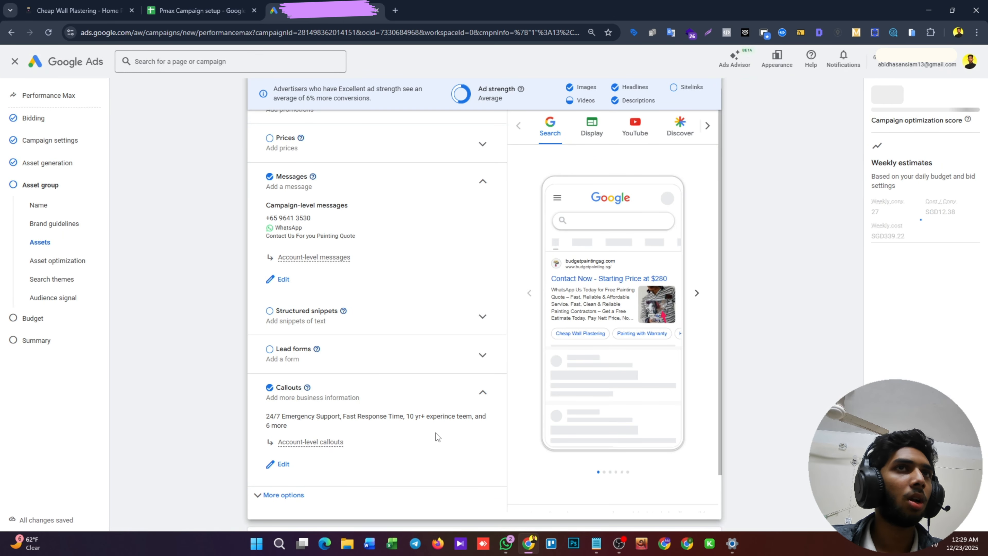
# Add Interests & detailed demographics as an additional signal in the asset group's audience signal.
pyautogui.scroll(-5, 384, 421)
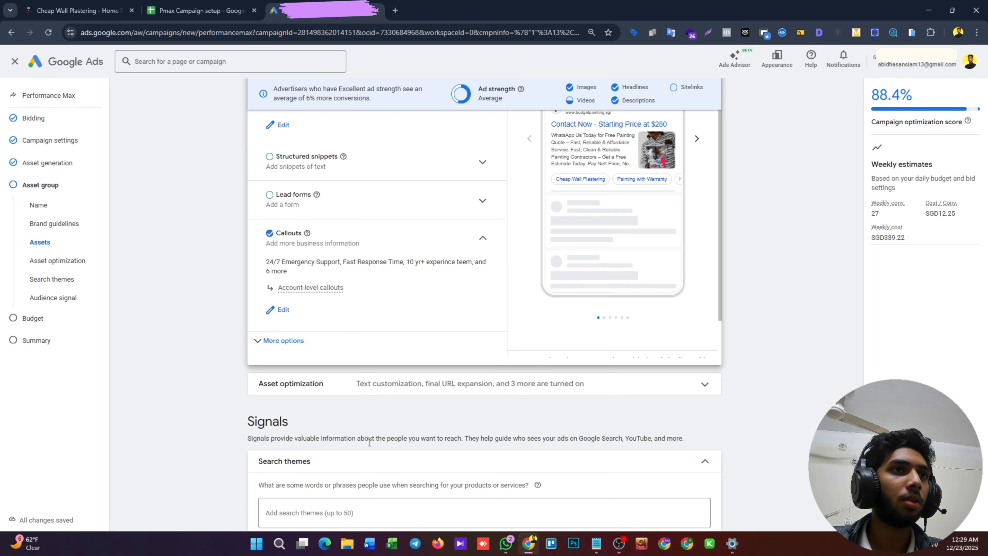
pyautogui.scroll(2, 369, 442)
pyautogui.scroll(6, 370, 442)
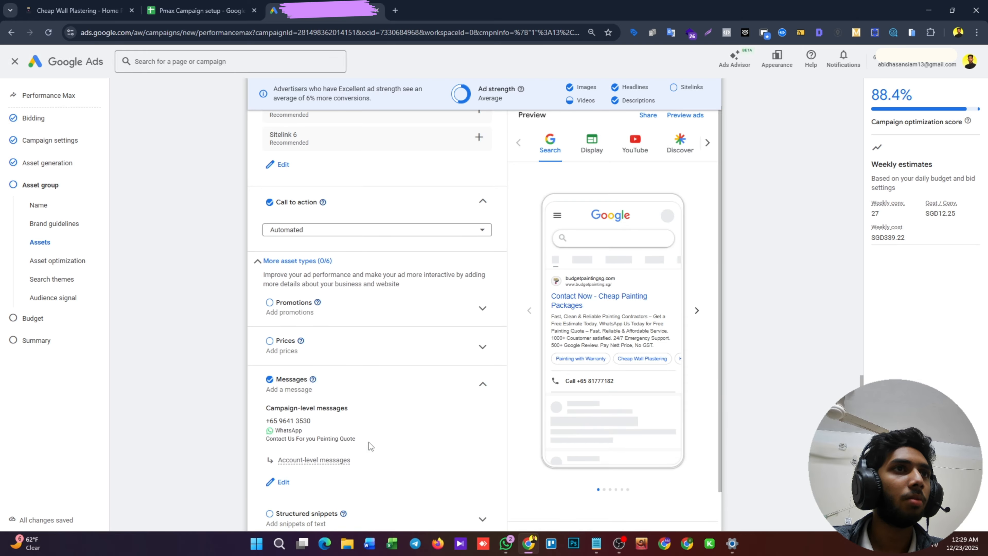
pyautogui.scroll(-3, 370, 442)
pyautogui.scroll(-8, 369, 446)
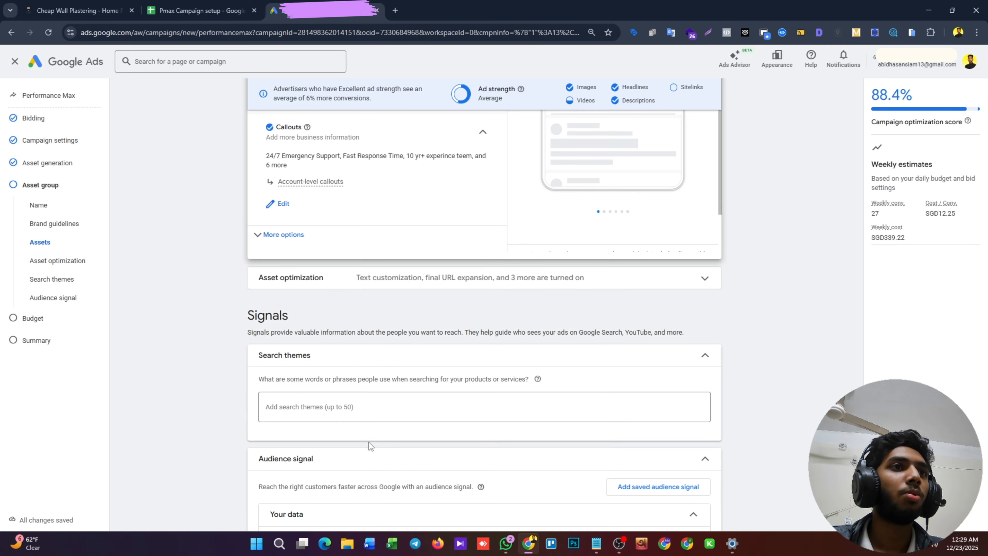
pyautogui.scroll(-4, 389, 428)
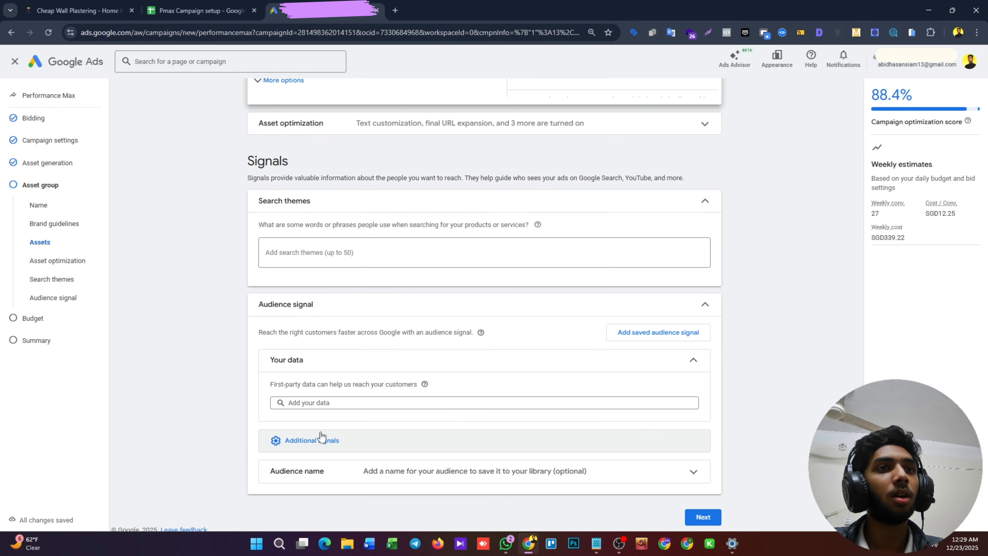
pyautogui.click(327, 444)
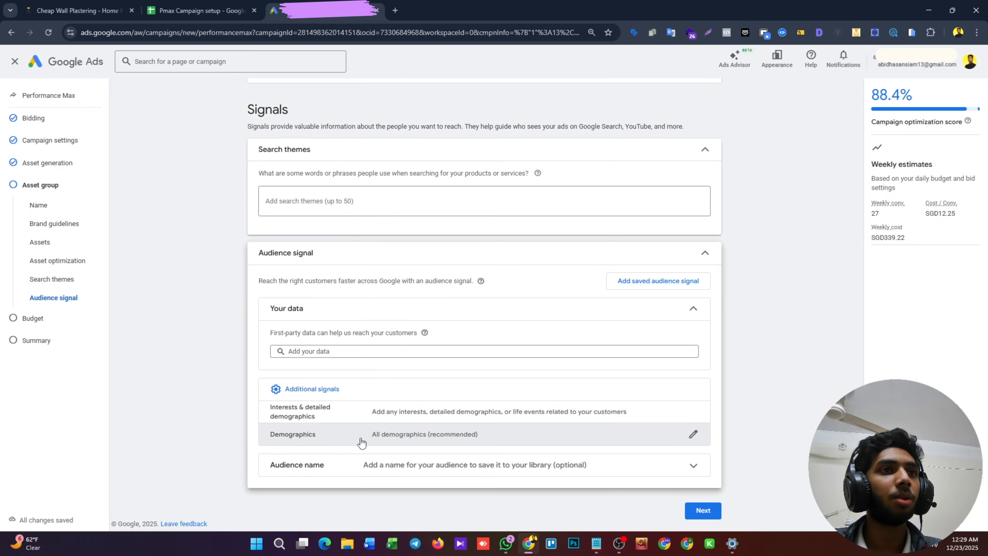
pyautogui.click(412, 412)
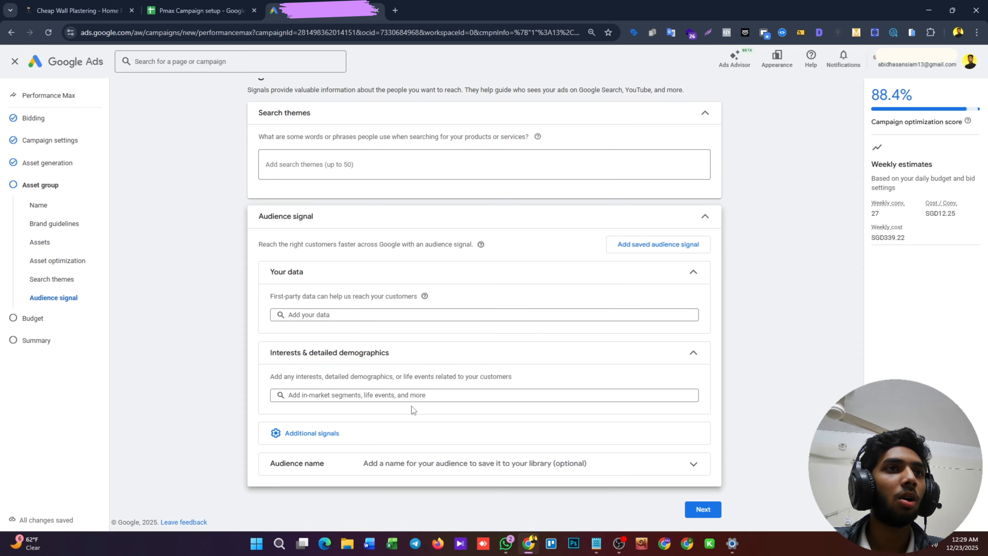
# Search interests for "Home Decor" from the spreadsheet's Audience Signals list and add the Home Decor in-market segment.
pyautogui.click(380, 395)
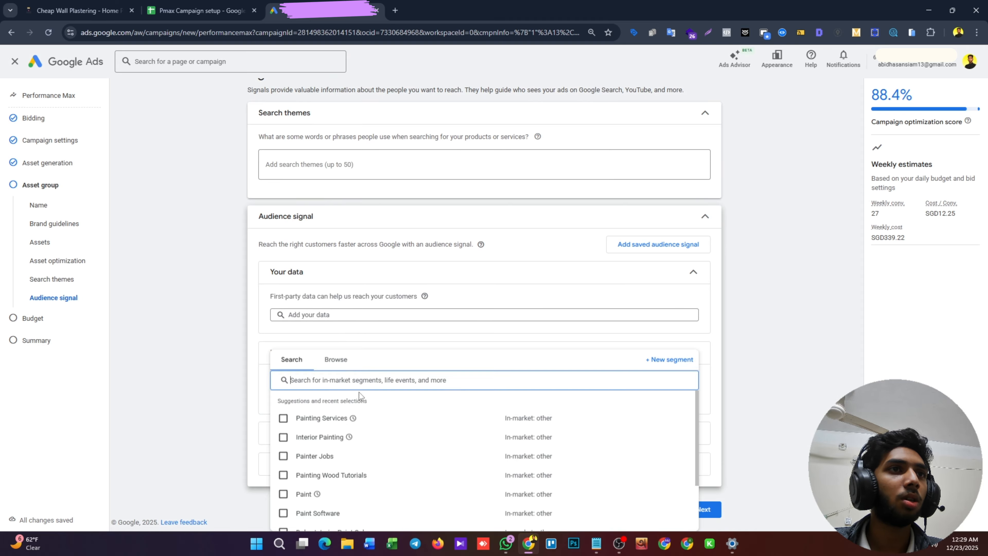
pyautogui.click(367, 347)
pyautogui.click(356, 405)
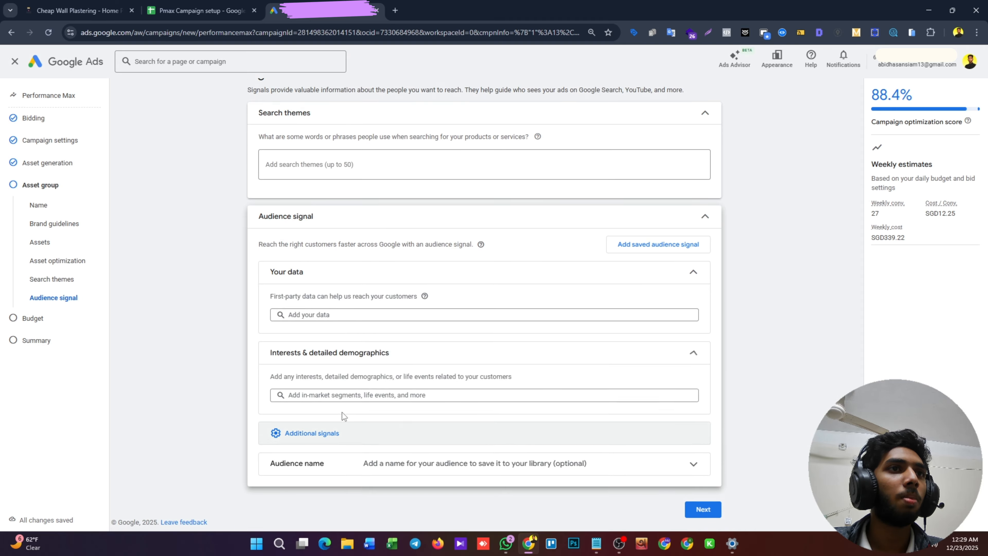
pyautogui.click(345, 393)
pyautogui.click(200, 10)
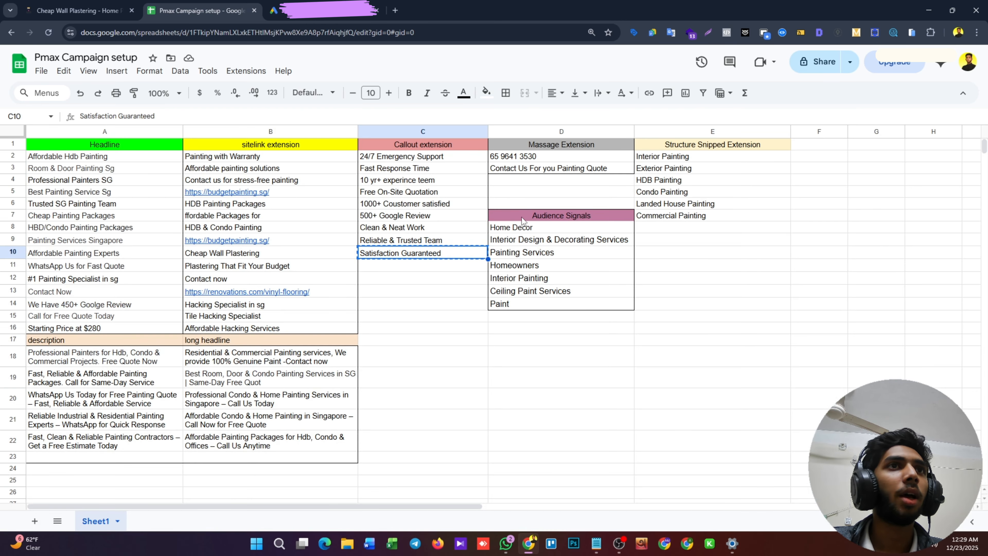
pyautogui.click(513, 230)
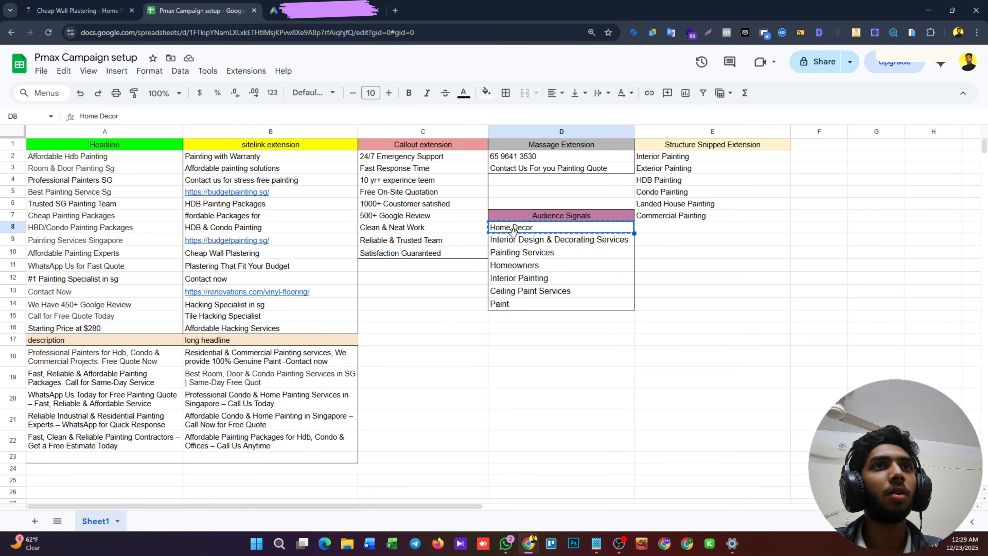
pyautogui.click(276, 10)
pyautogui.hotkey('ctrl', 'v')
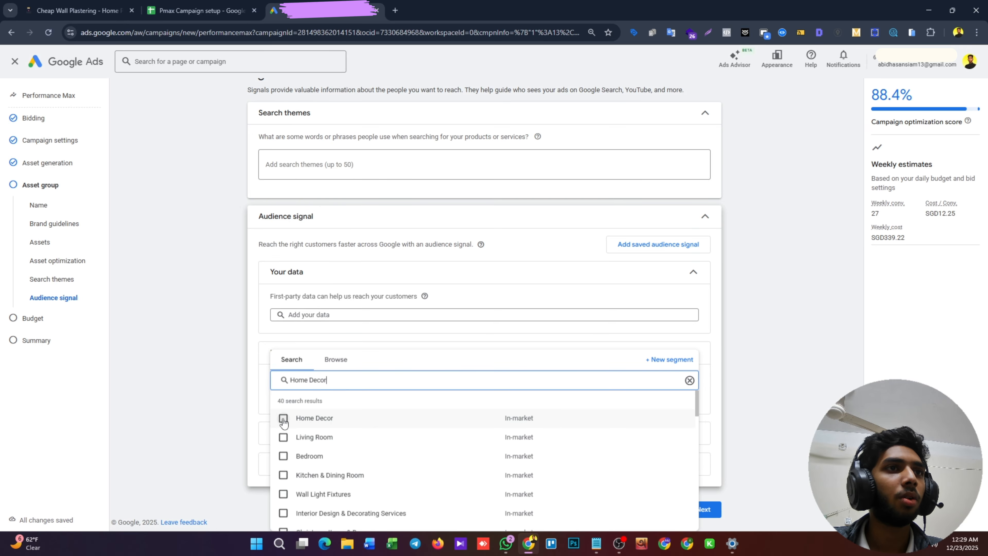
pyautogui.click(283, 418)
pyautogui.scroll(-1, 715, 496)
pyautogui.scroll(-3, 658, 459)
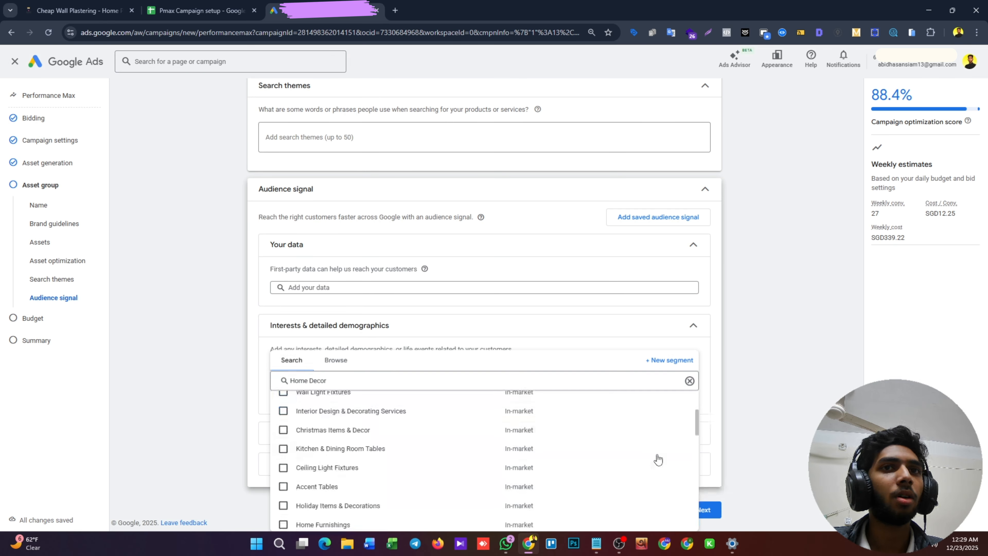
pyautogui.scroll(-6, 646, 472)
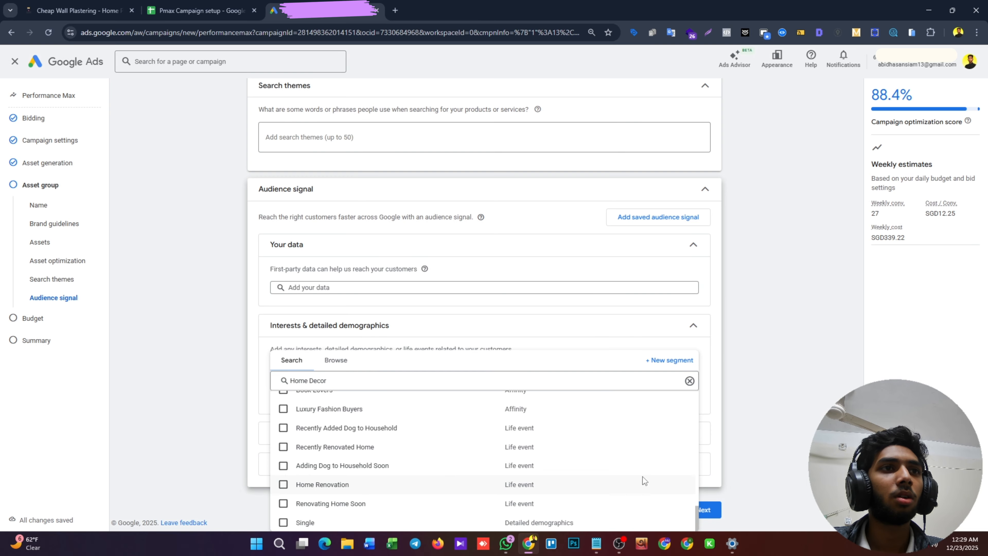
pyautogui.click(742, 415)
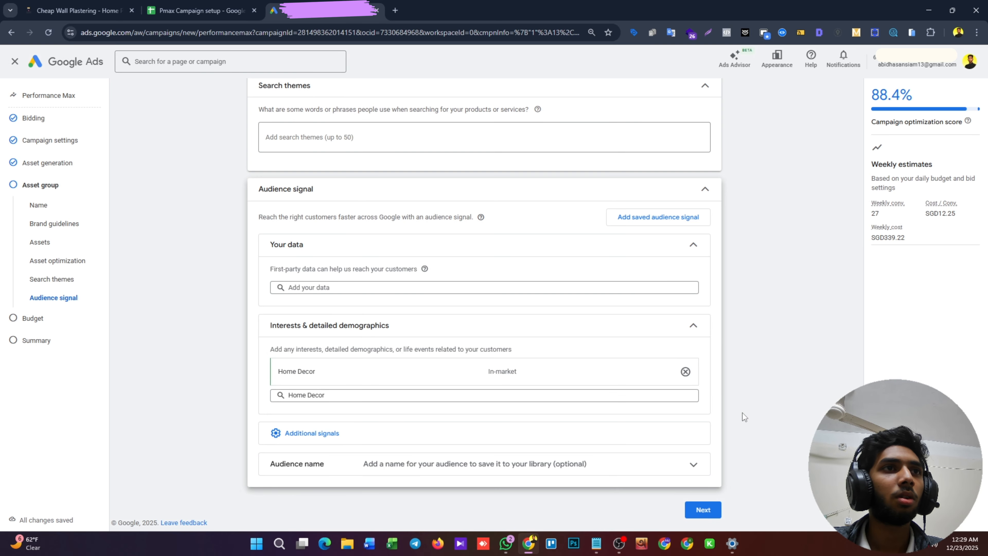
# Search interests for "Interior Design & Decorating Services" from the spreadsheet and add that in-market segment to the audience signal.
pyautogui.click(408, 398)
pyautogui.click(213, 10)
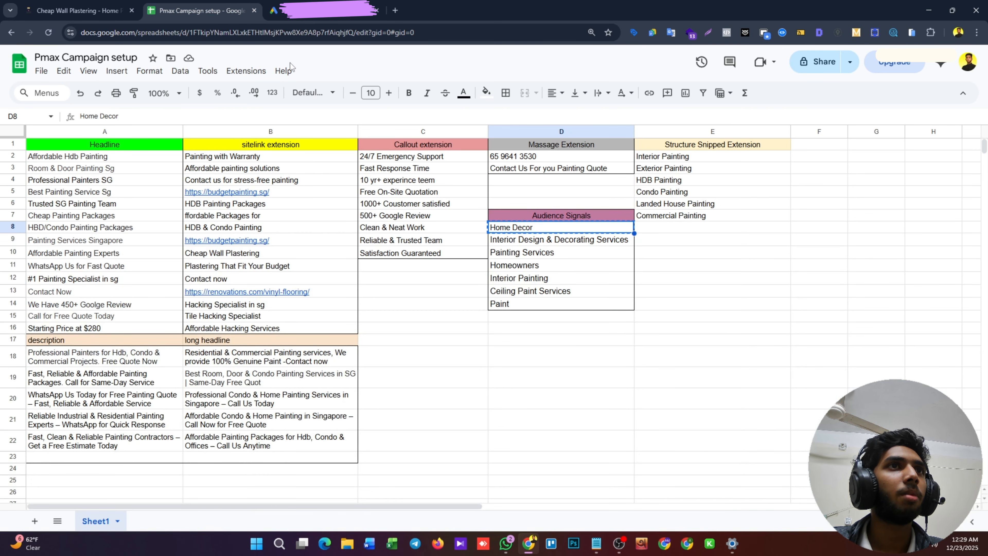
pyautogui.click(549, 244)
pyautogui.hotkey('ctrl', 'Tab')
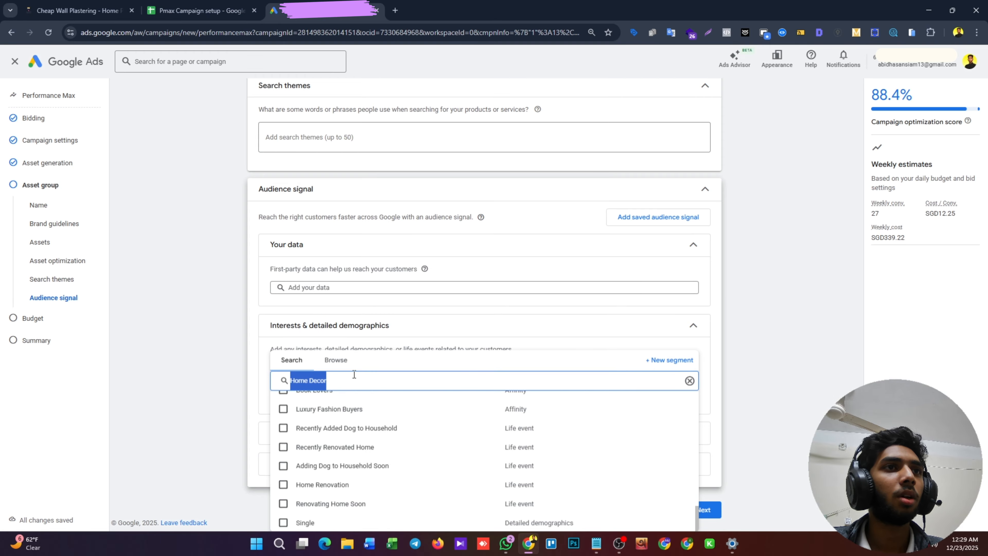
pyautogui.write('Interior Design & Decorating Services')
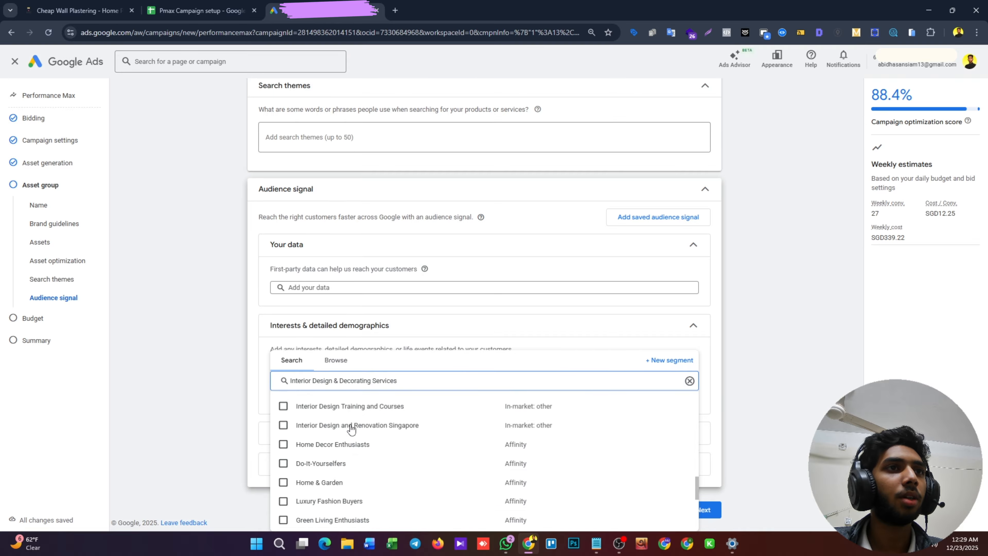
pyautogui.click(284, 421)
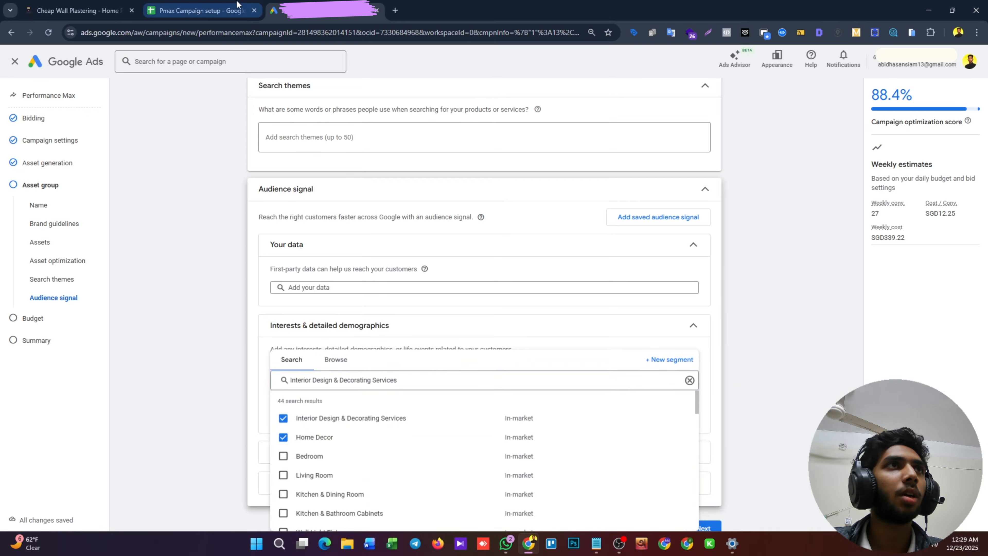
# Search interests for "Painting Services" from the spreadsheet's Audience Signals list and add the Painting Services in-market segment.
pyautogui.click(199, 11)
pyautogui.click(519, 253)
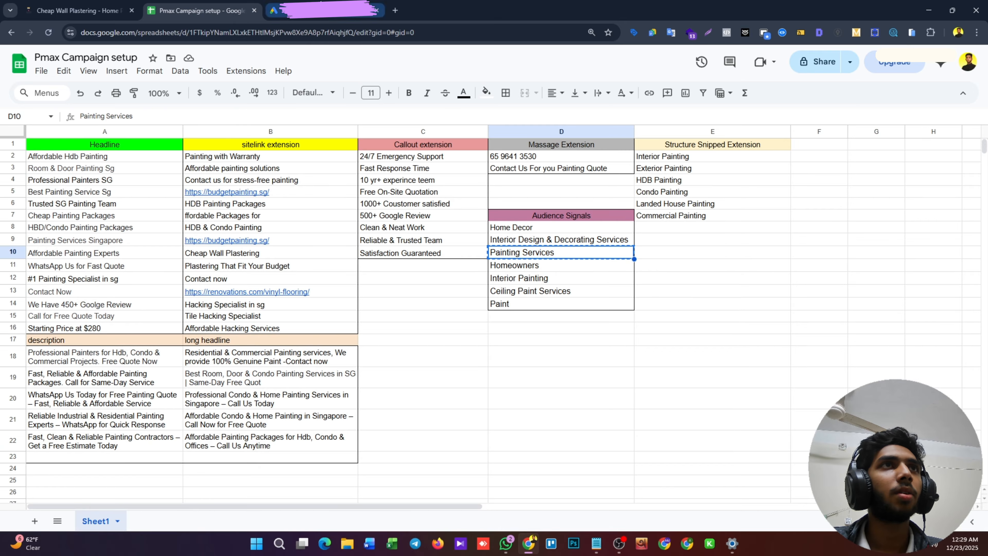
pyautogui.click(295, 10)
pyautogui.tripleClick(357, 381)
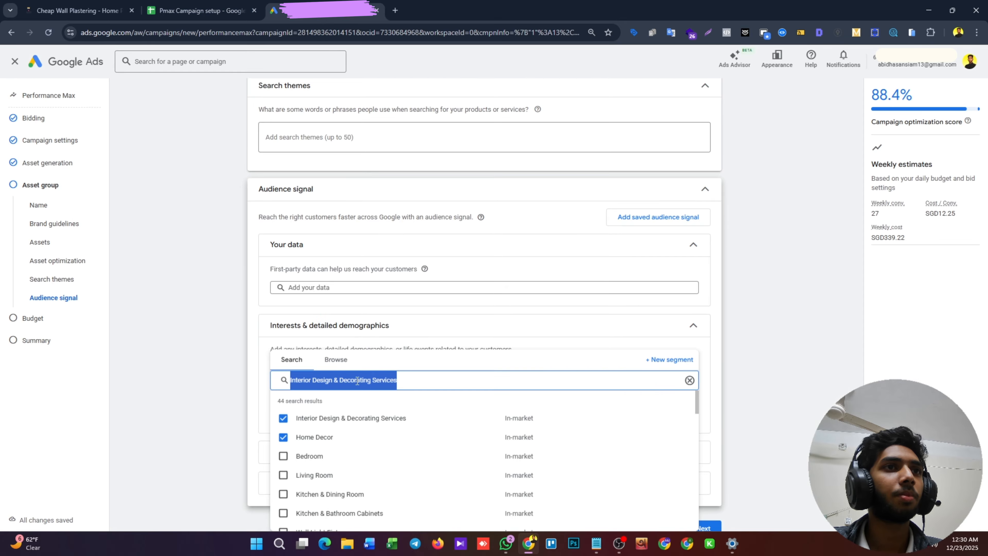
pyautogui.write('Painting Services')
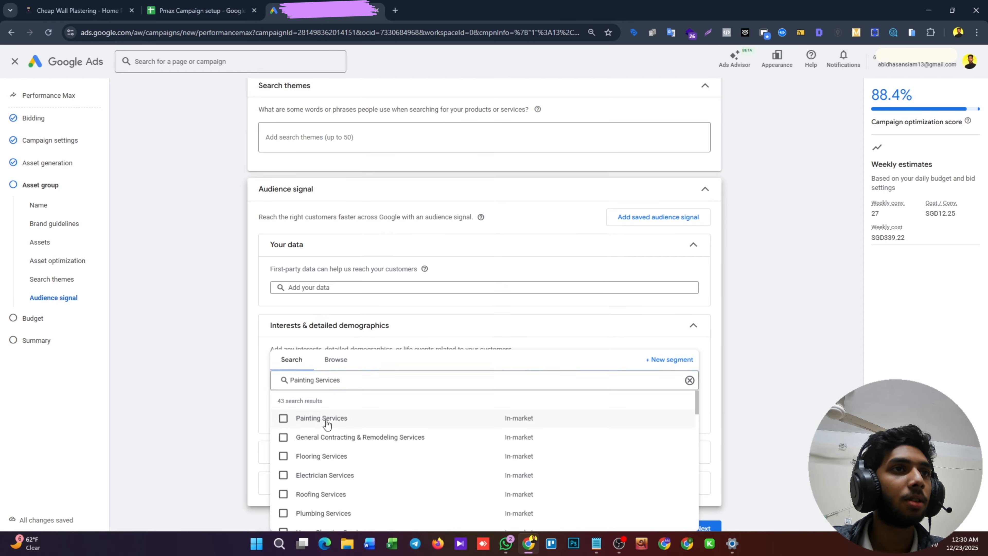
pyautogui.click(321, 419)
# Copy "Homeowners" from the spreadsheet into the interests search and add the Homeowners detailed demographics segment.
pyautogui.click(231, 6)
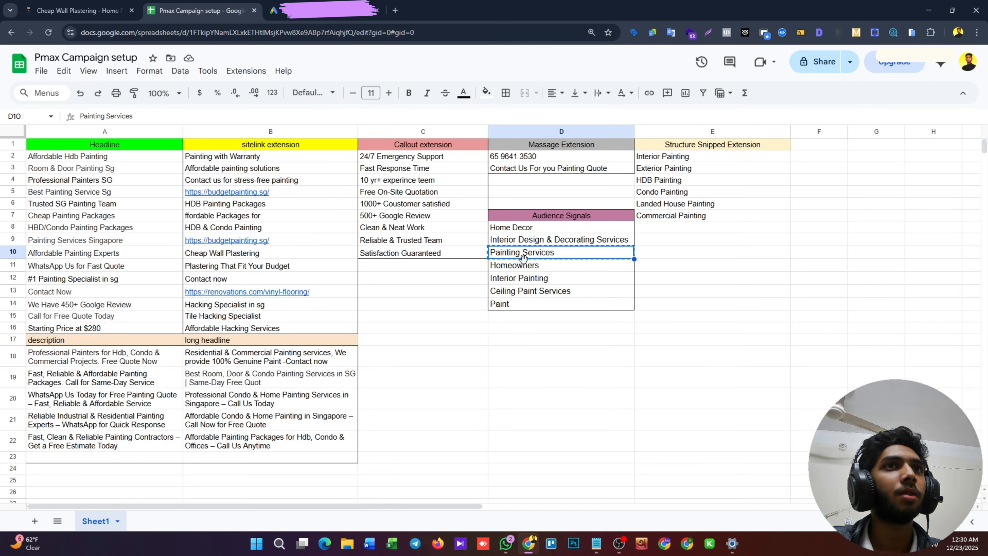
pyautogui.click(524, 265)
pyautogui.hotkey('ctrl', 'c')
pyautogui.click(296, 11)
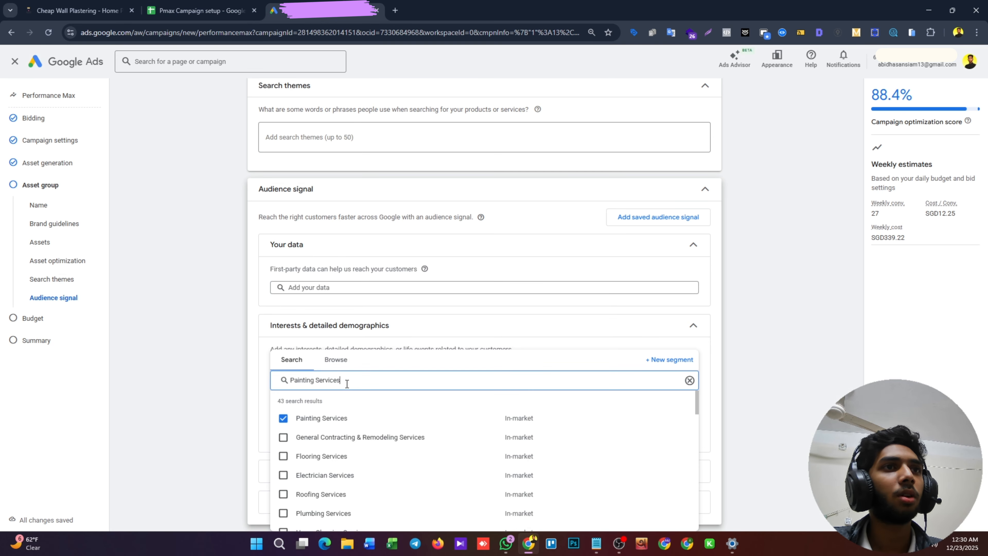
pyautogui.tripleClick(348, 383)
pyautogui.hotkey('ctrl', 'v')
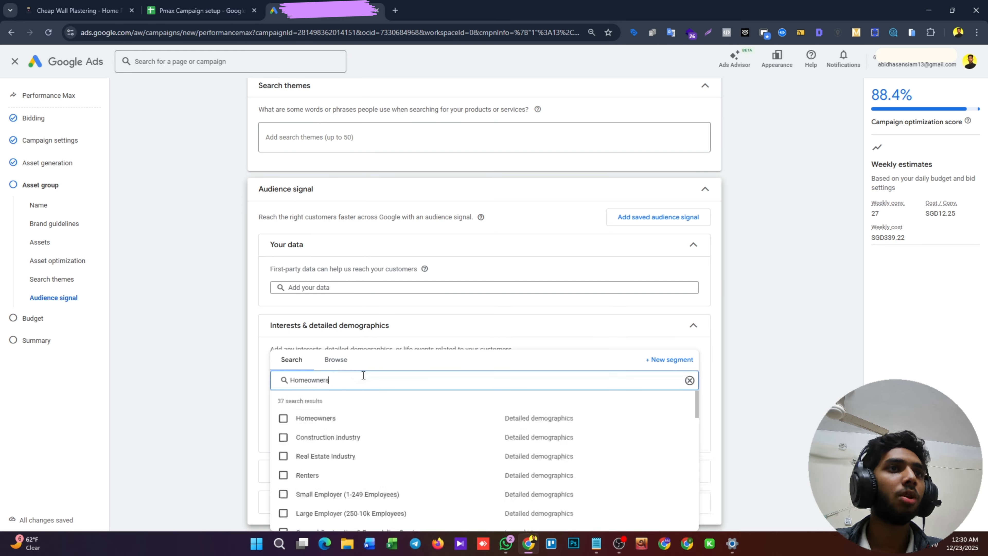
pyautogui.click(326, 418)
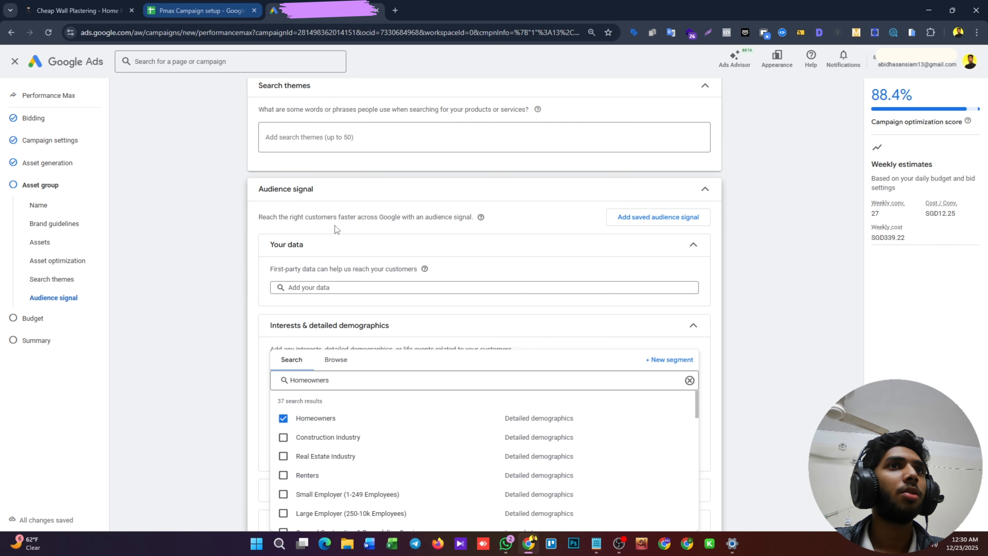
# Search interests for "Interior Painting" from the spreadsheet and add the Interior Painting segment to the audience signal.
pyautogui.click(181, 8)
pyautogui.click(539, 277)
pyautogui.click(274, 11)
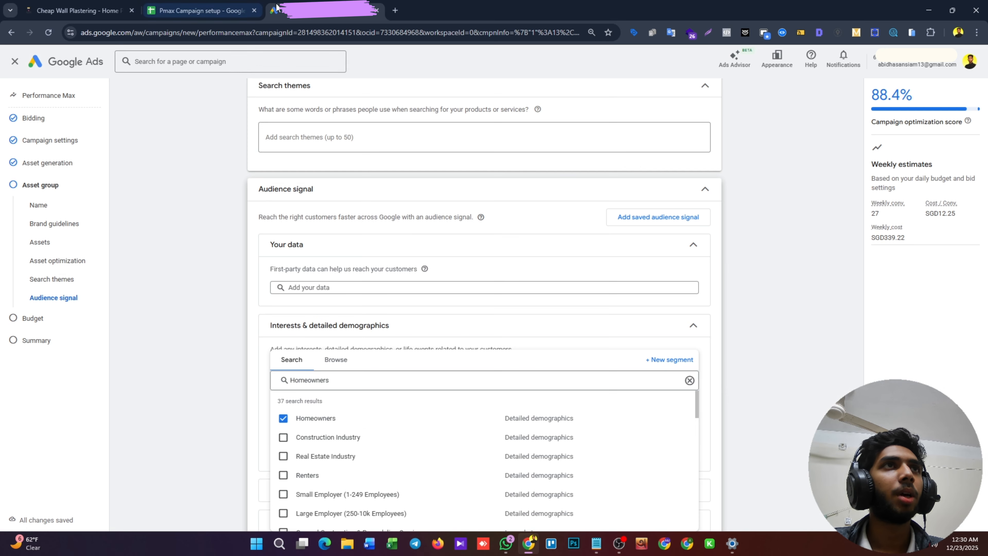
pyautogui.click(335, 378)
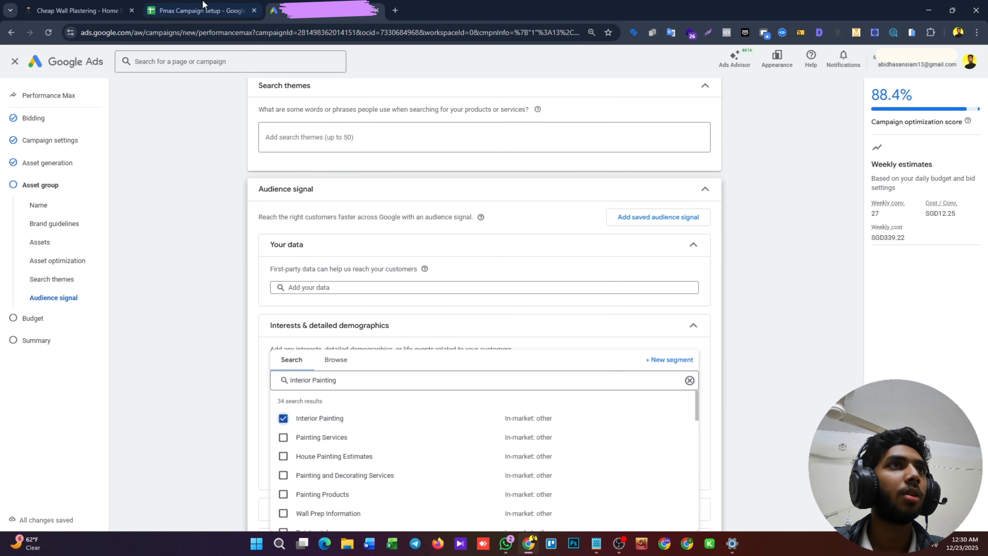
# Search interests for "Ceiling Paint Services" and "Paint" from the spreadsheet, and add the Paint in-market segment.
pyautogui.click(200, 10)
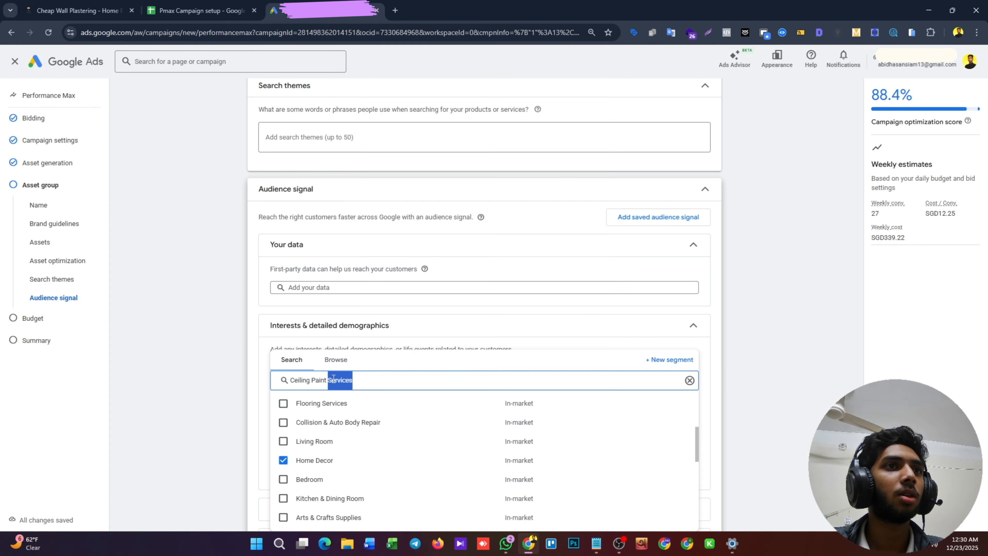
pyautogui.tripleClick(333, 378)
pyautogui.write('Paint')
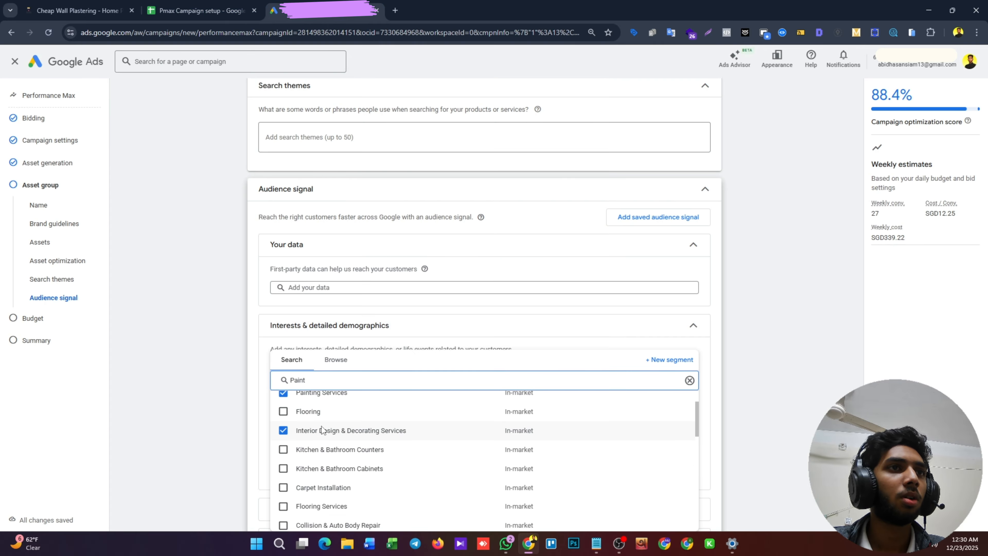
pyautogui.click(313, 419)
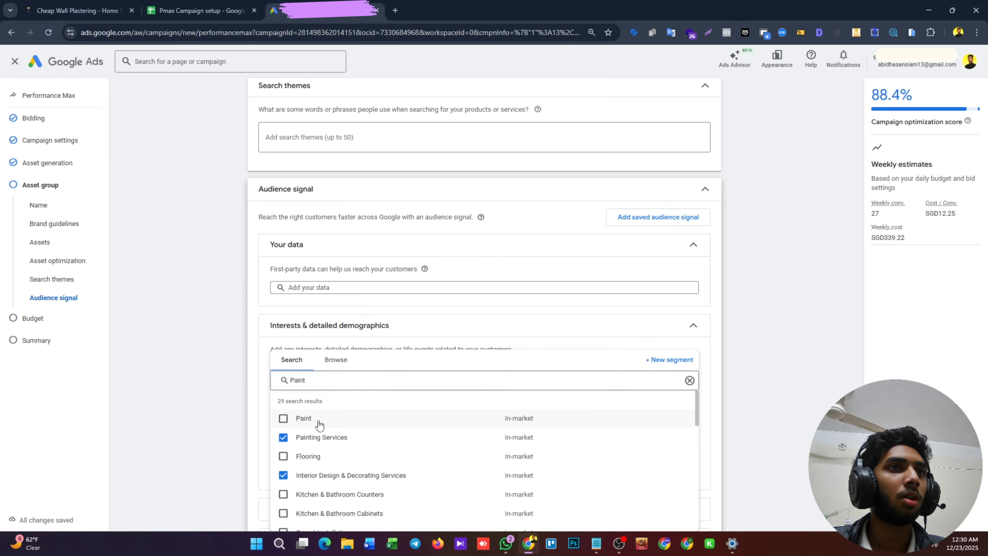
pyautogui.click(717, 378)
# Expand the audience signal's Demographics settings to view the gender and age options.
pyautogui.scroll(-3, 416, 424)
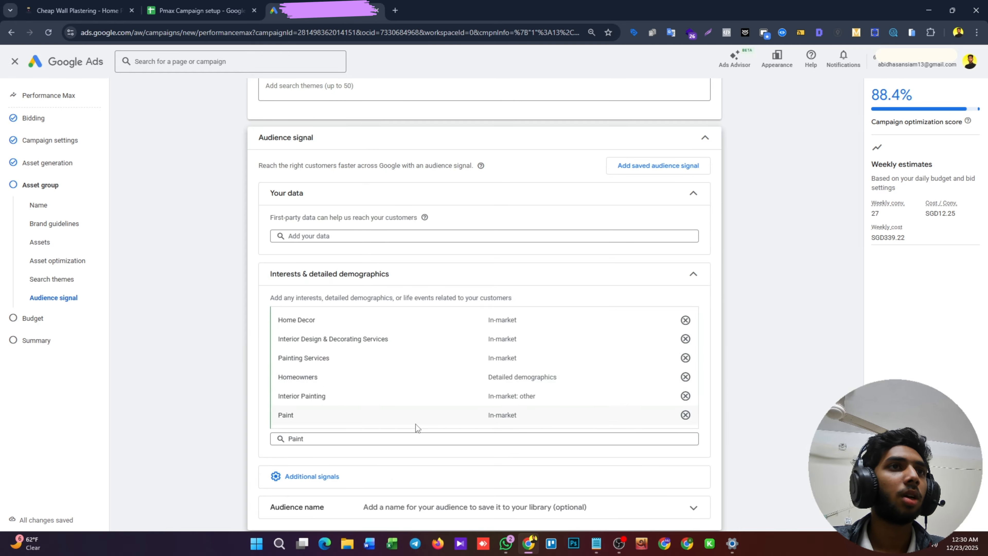
pyautogui.click(373, 435)
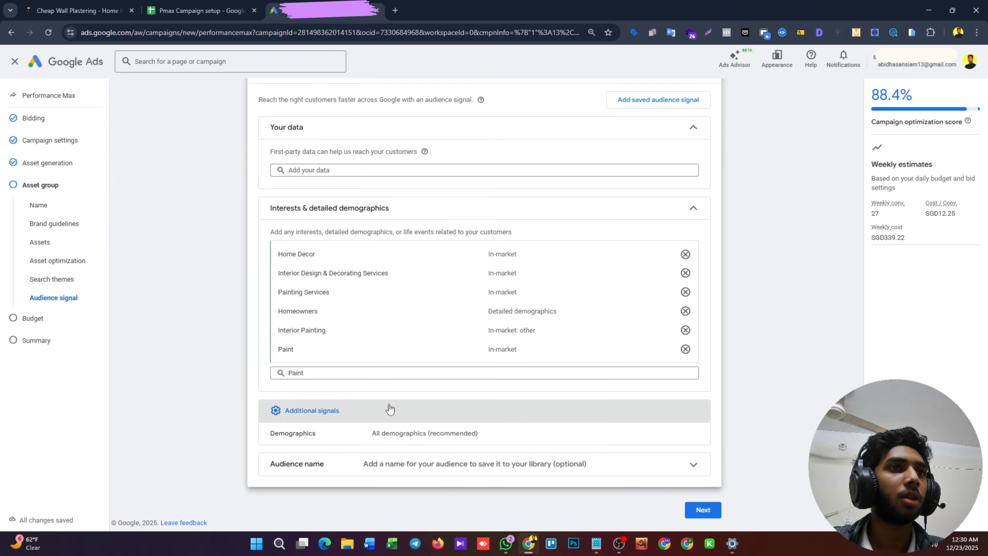
pyautogui.click(385, 428)
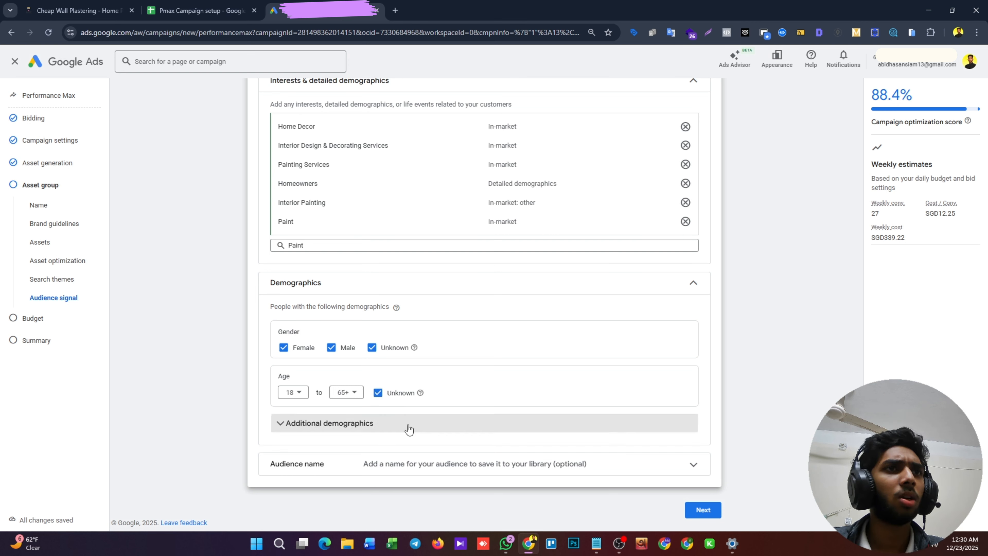
# Add the All visitors (Google Ads), All converters and GA4 Whatsapp Lead segments as first-party data in the audience signal.
pyautogui.scroll(6, 382, 391)
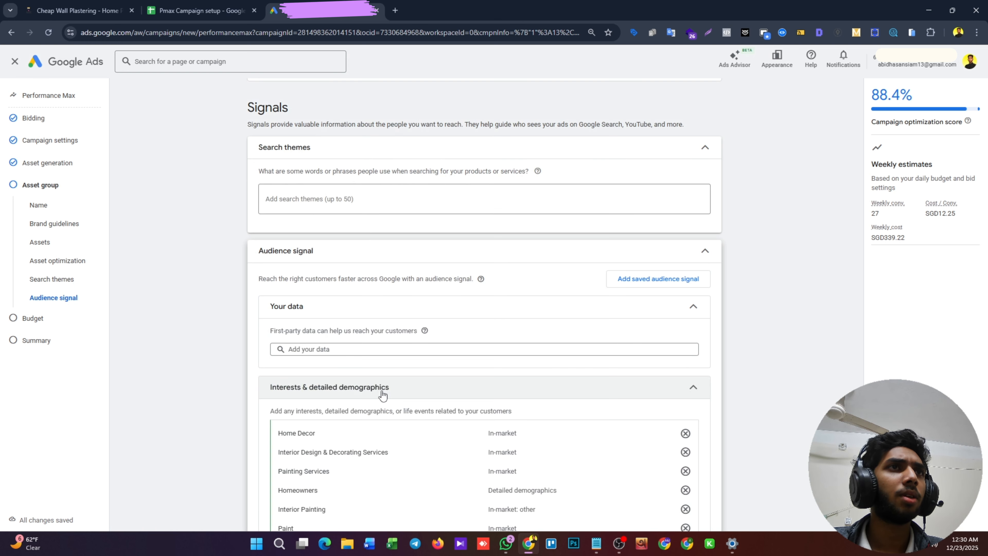
pyautogui.click(348, 349)
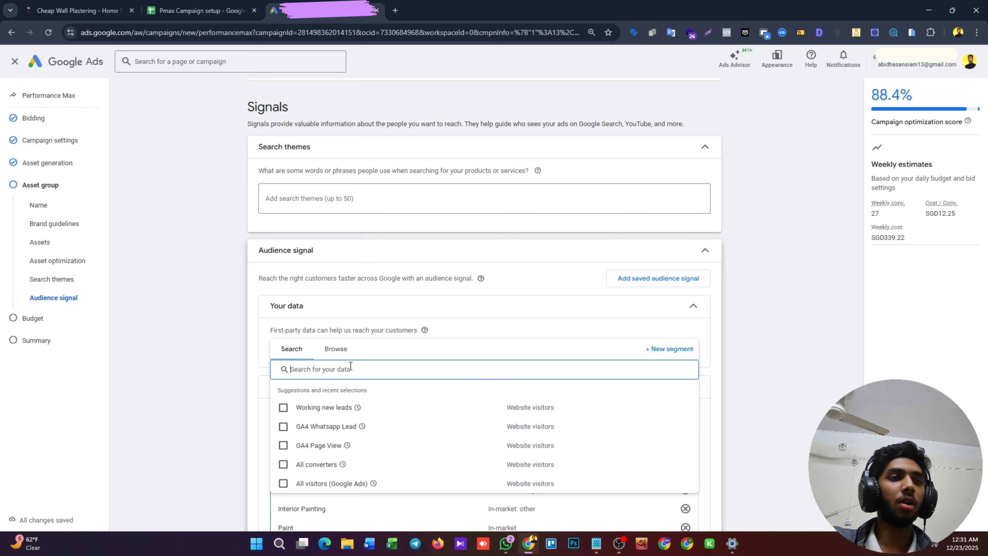
pyautogui.write('all')
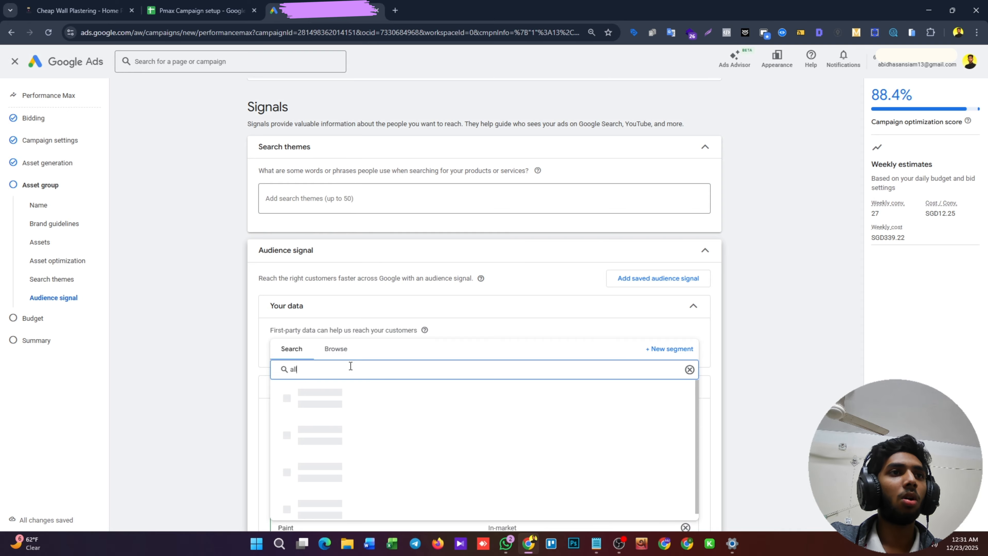
pyautogui.click(321, 408)
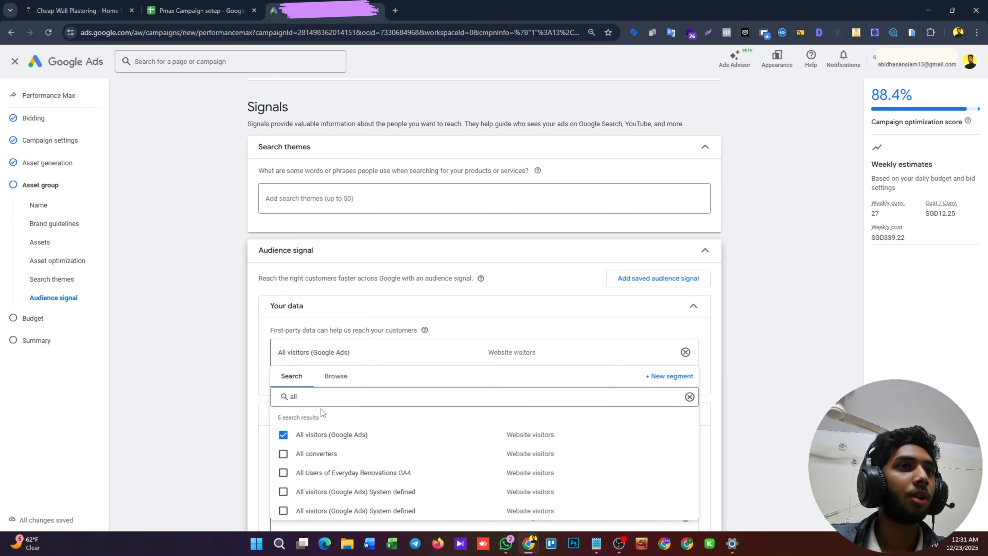
pyautogui.click(317, 453)
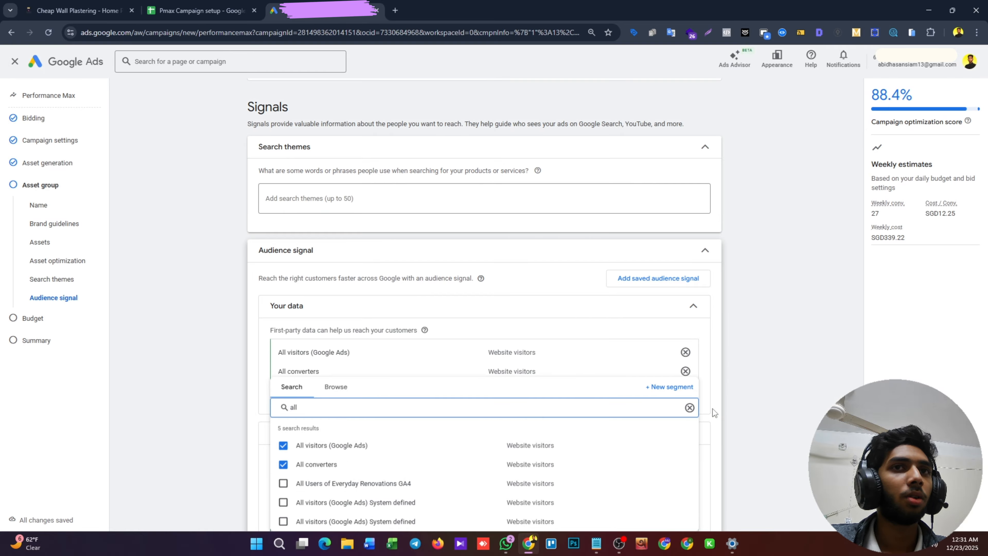
pyautogui.click(691, 407)
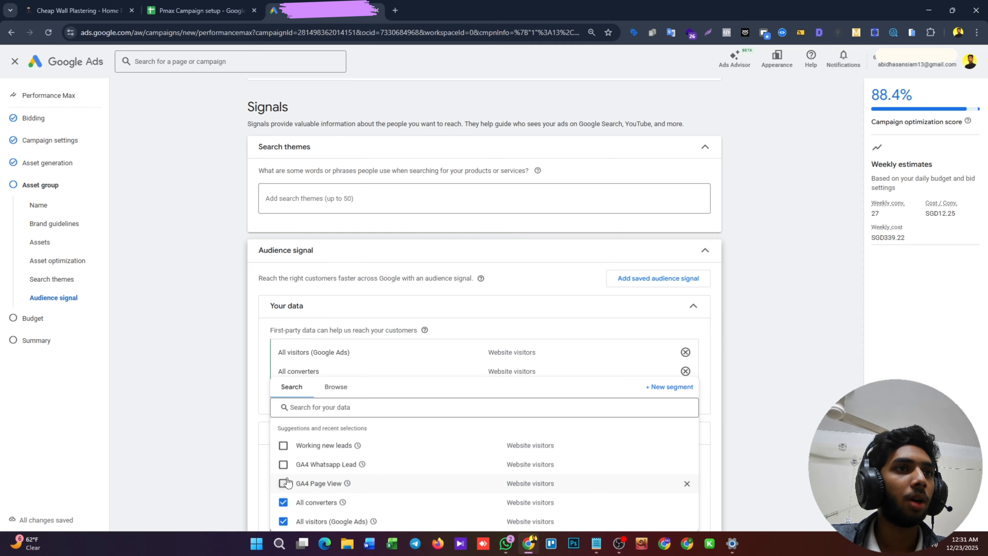
pyautogui.click(281, 466)
pyautogui.click(757, 468)
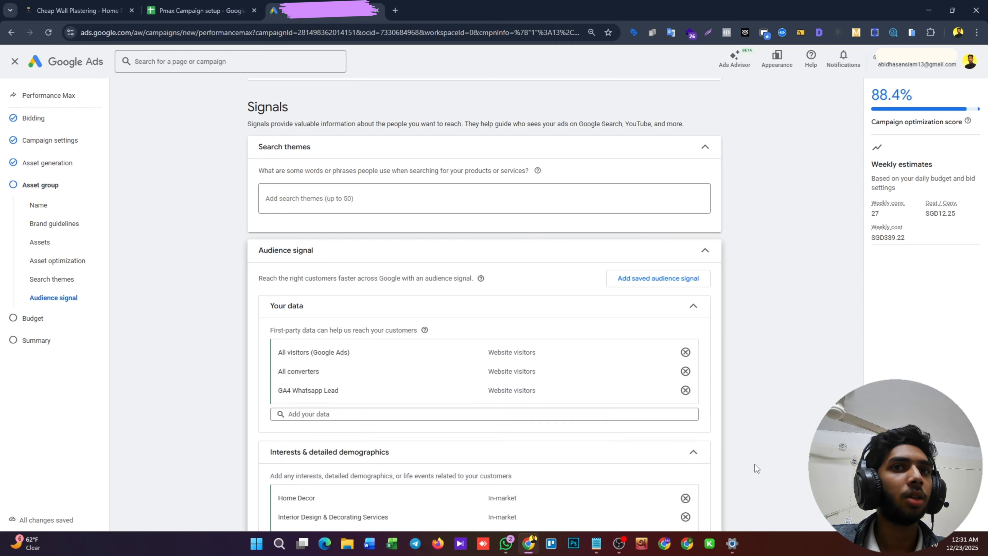
# Review the whole asset group, from name and brand guidelines through headlines, images and sitelinks to the audience signals.
pyautogui.scroll(-1, 411, 389)
pyautogui.scroll(-8, 411, 389)
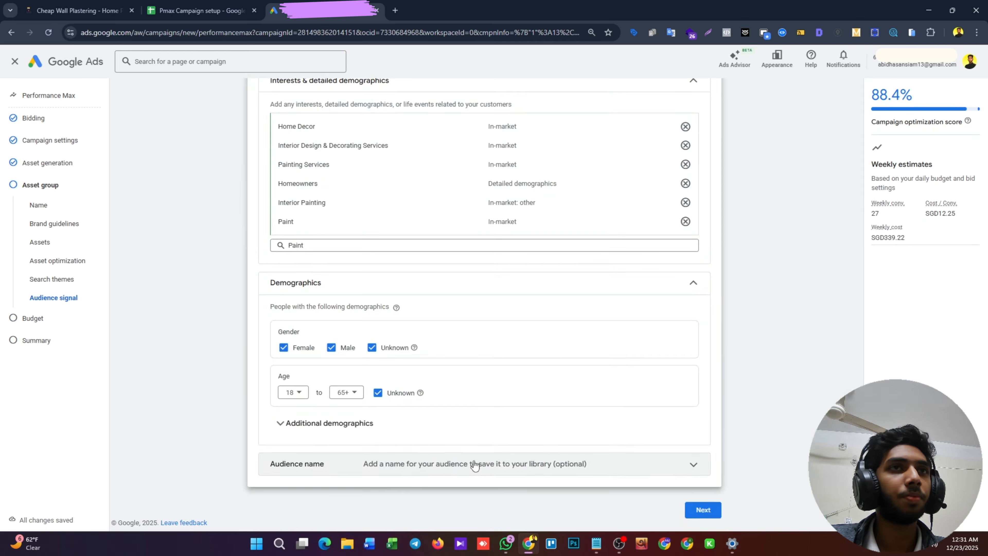
pyautogui.scroll(9, 296, 392)
pyautogui.scroll(20, 300, 394)
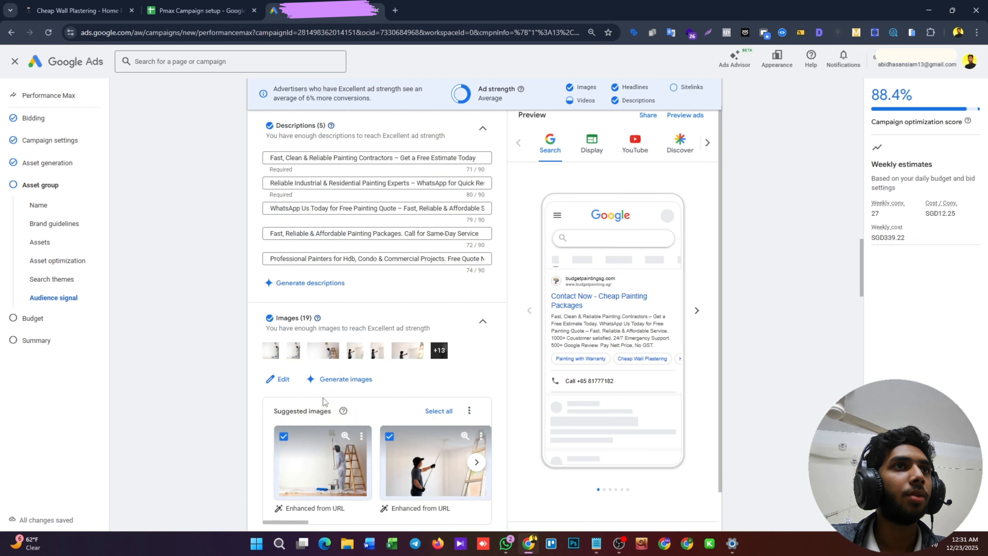
pyautogui.scroll(15, 324, 401)
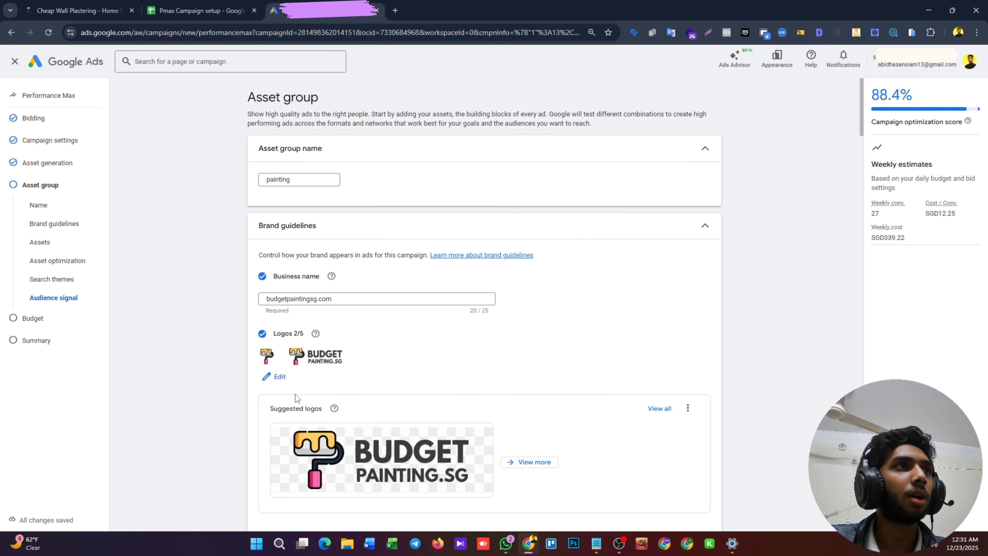
pyautogui.scroll(-10, 427, 388)
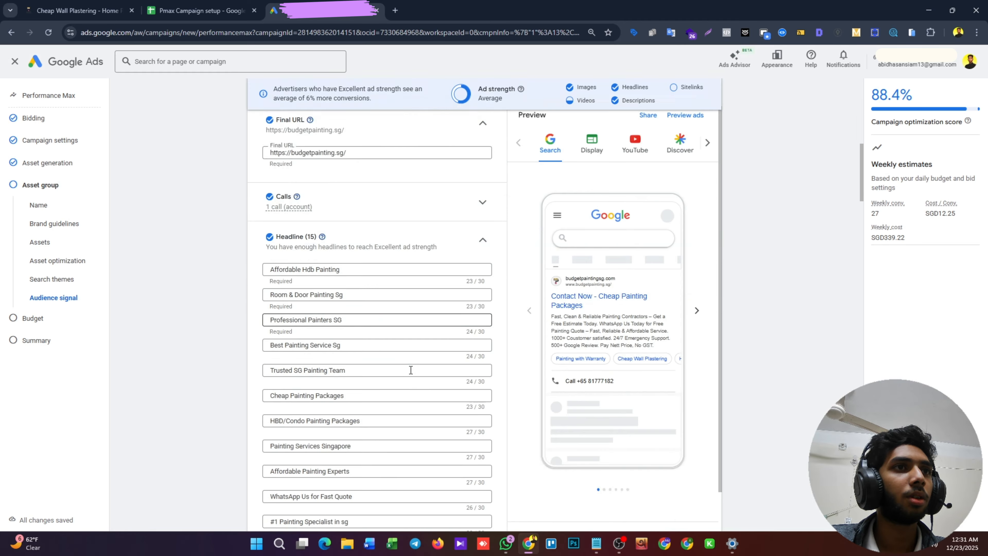
pyautogui.scroll(-20, 411, 370)
pyautogui.scroll(5, 410, 370)
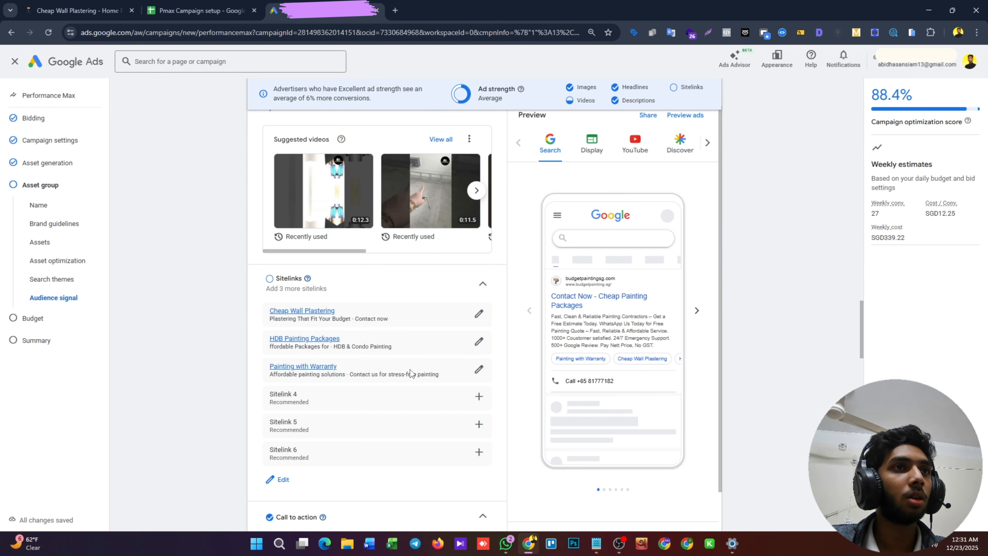
pyautogui.scroll(-20, 410, 369)
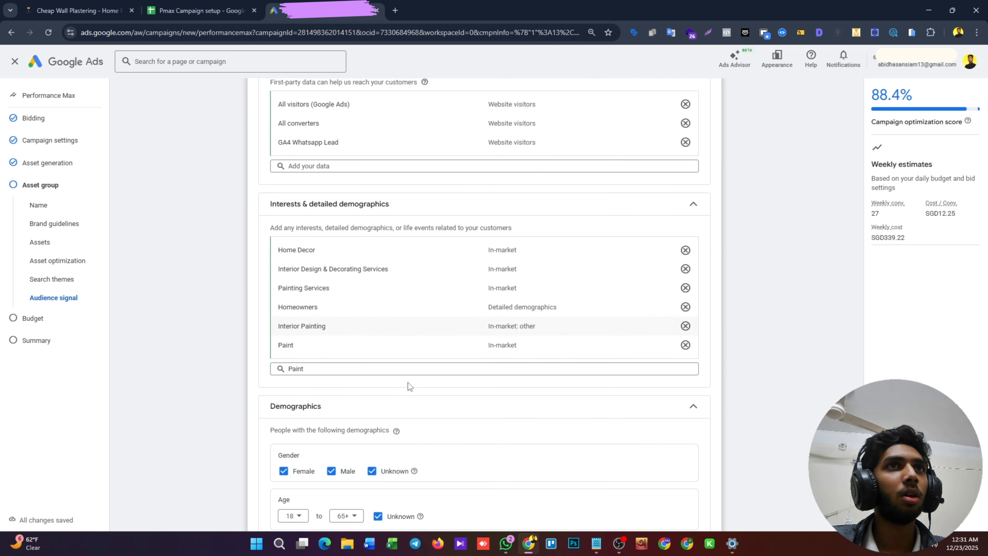
pyautogui.scroll(-3, 408, 382)
# Continue to the budget stage, choose the recommended average daily budget of SGD48.46, and proceed to the campaign summary.
pyautogui.click(703, 509)
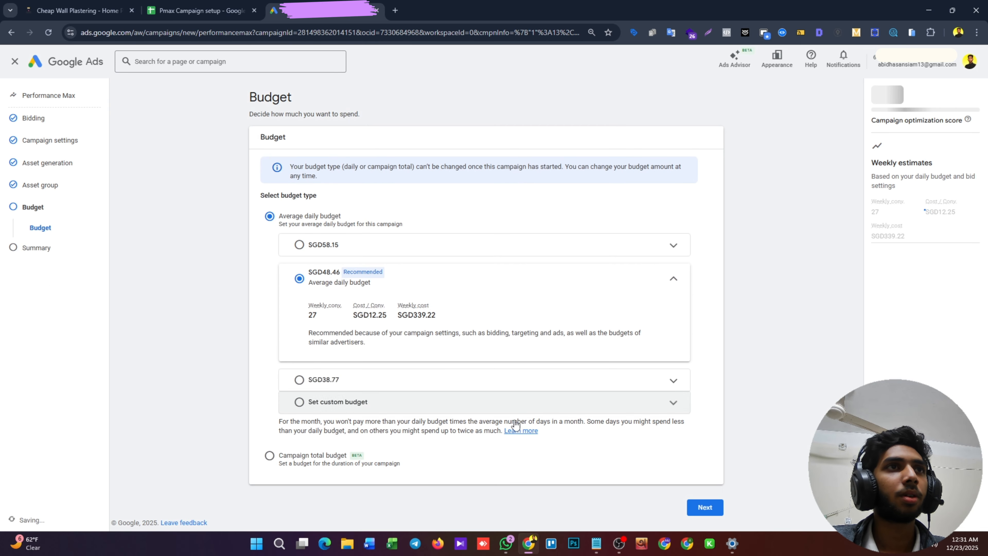
pyautogui.click(300, 402)
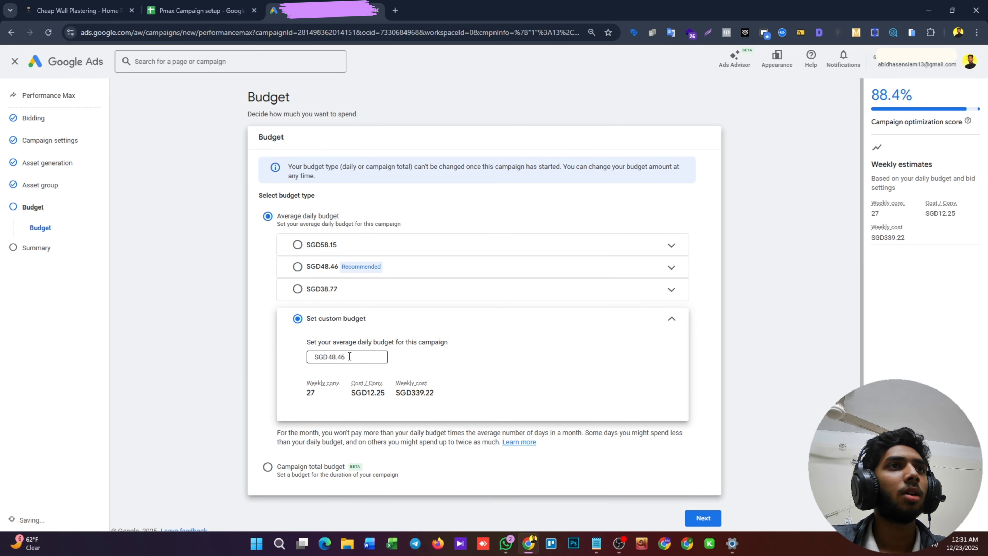
pyautogui.click(298, 267)
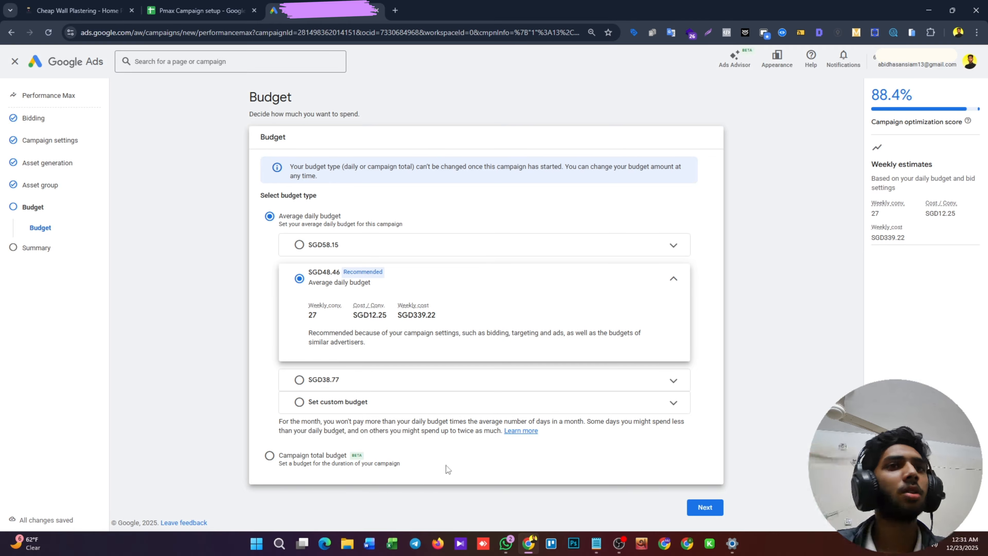
pyautogui.click(705, 507)
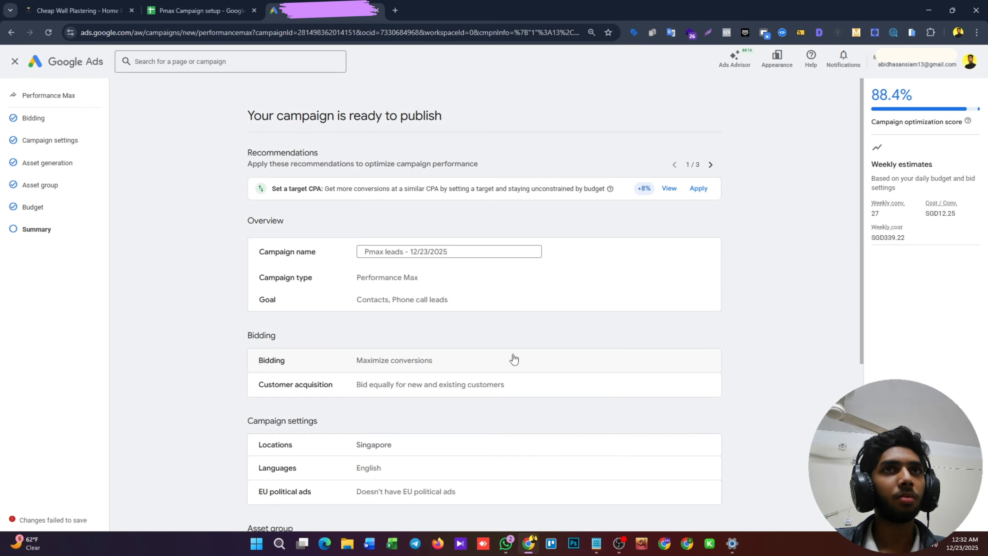
# Review the campaign summary's overview, bidding, campaign settings, asset group and budget before publishing.
pyautogui.scroll(-5, 513, 359)
pyautogui.scroll(6, 514, 358)
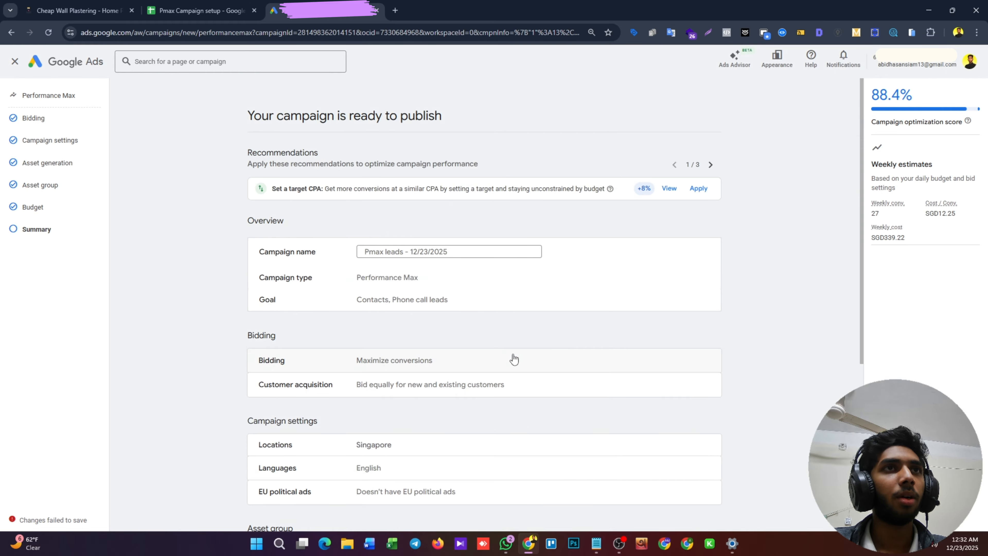
pyautogui.scroll(-4, 498, 362)
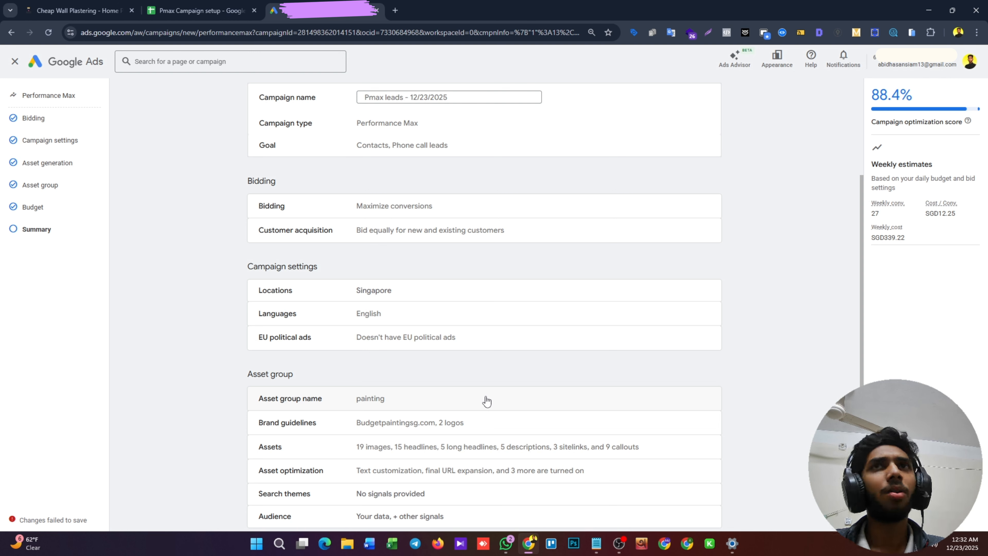
pyautogui.scroll(-1, 489, 373)
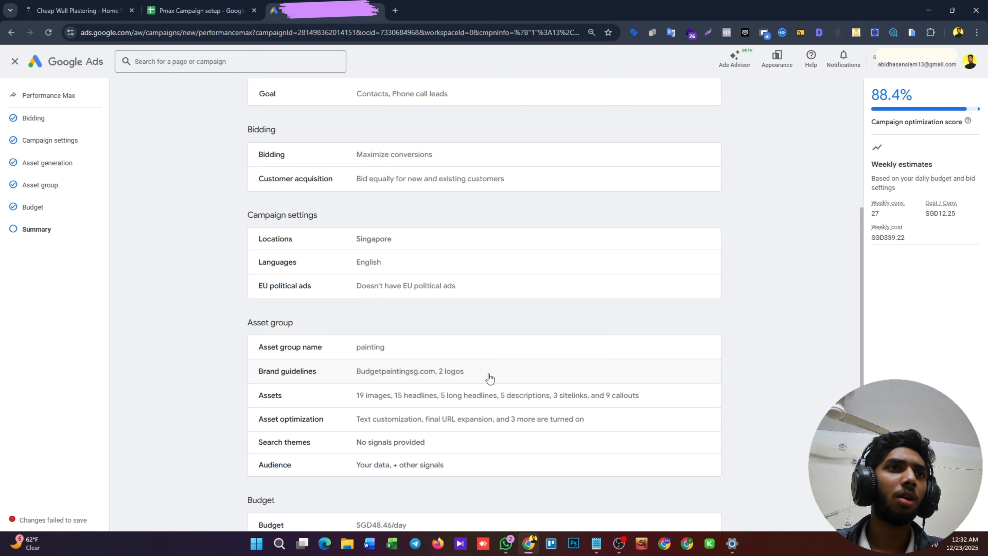
pyautogui.scroll(1, 489, 374)
pyautogui.scroll(-1, 489, 374)
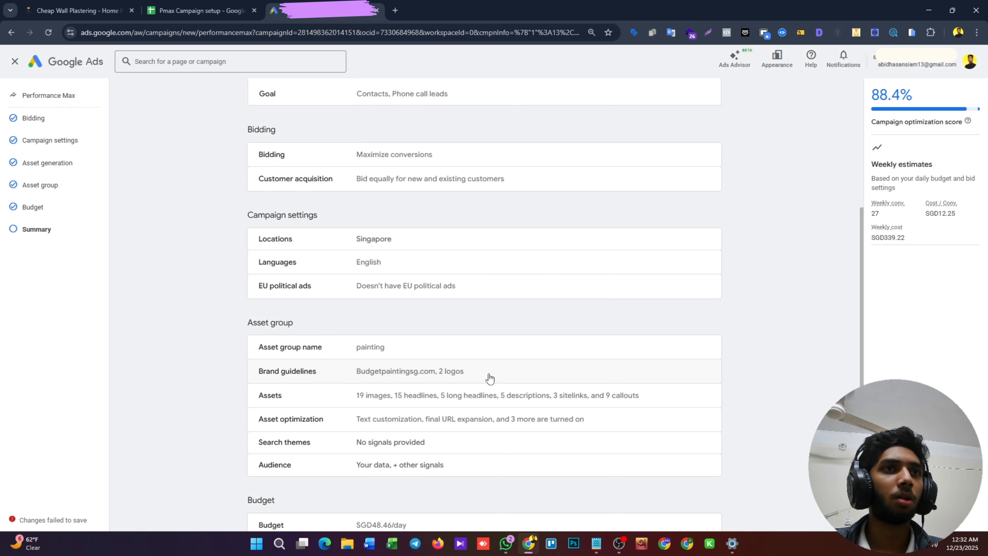